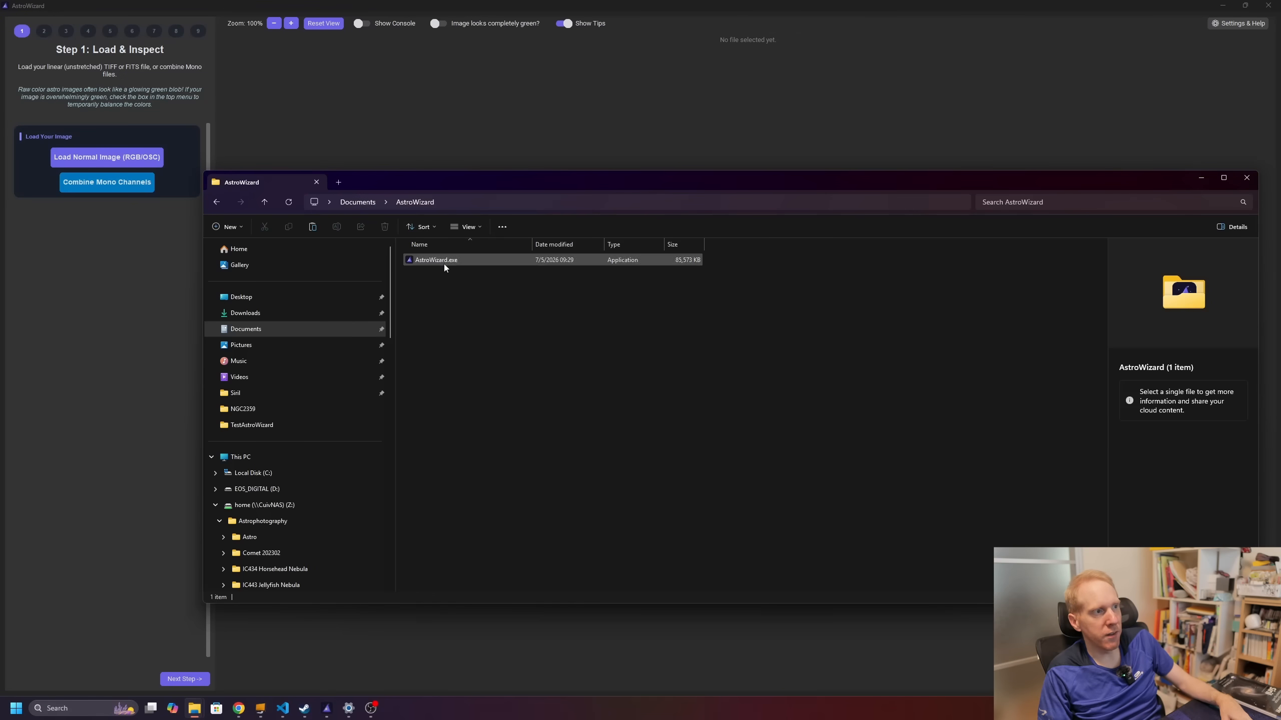
Step: Bring AstroWizard forward and confirm the GraXpert and RC-Astro engine paths in Settings, returning to Step 1
click(664, 108)
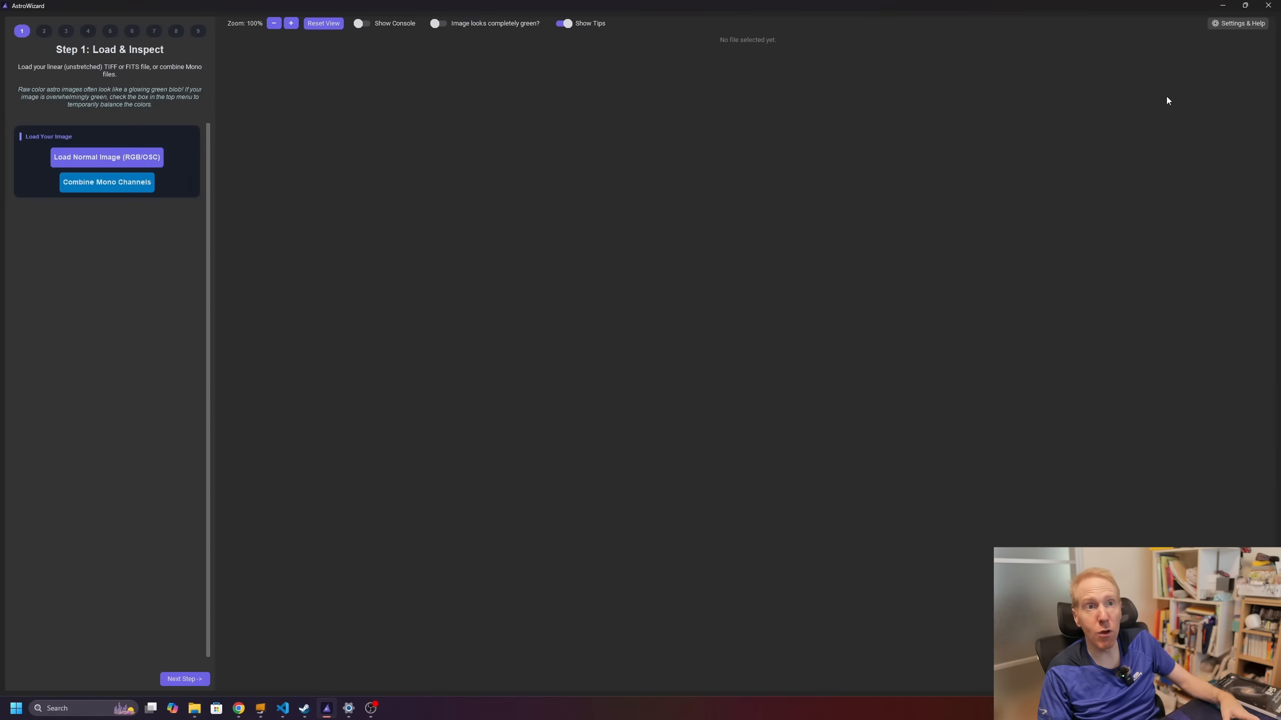
click(1230, 24)
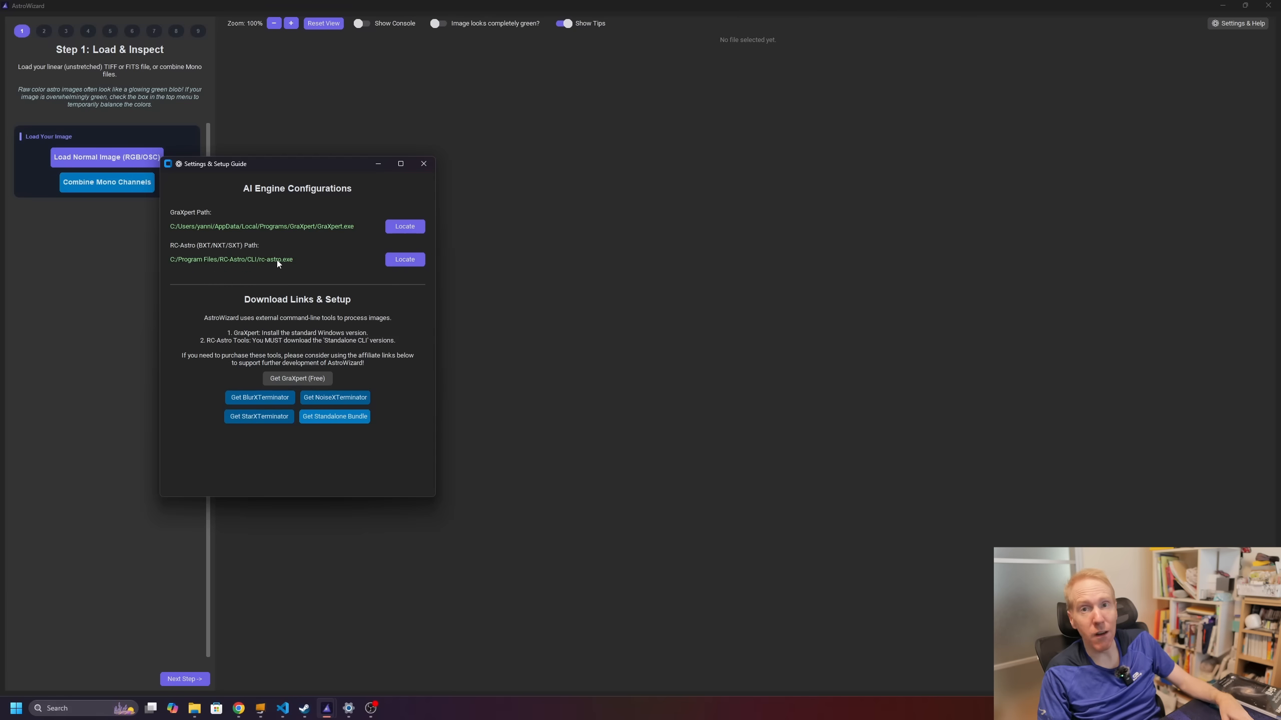
click(424, 164)
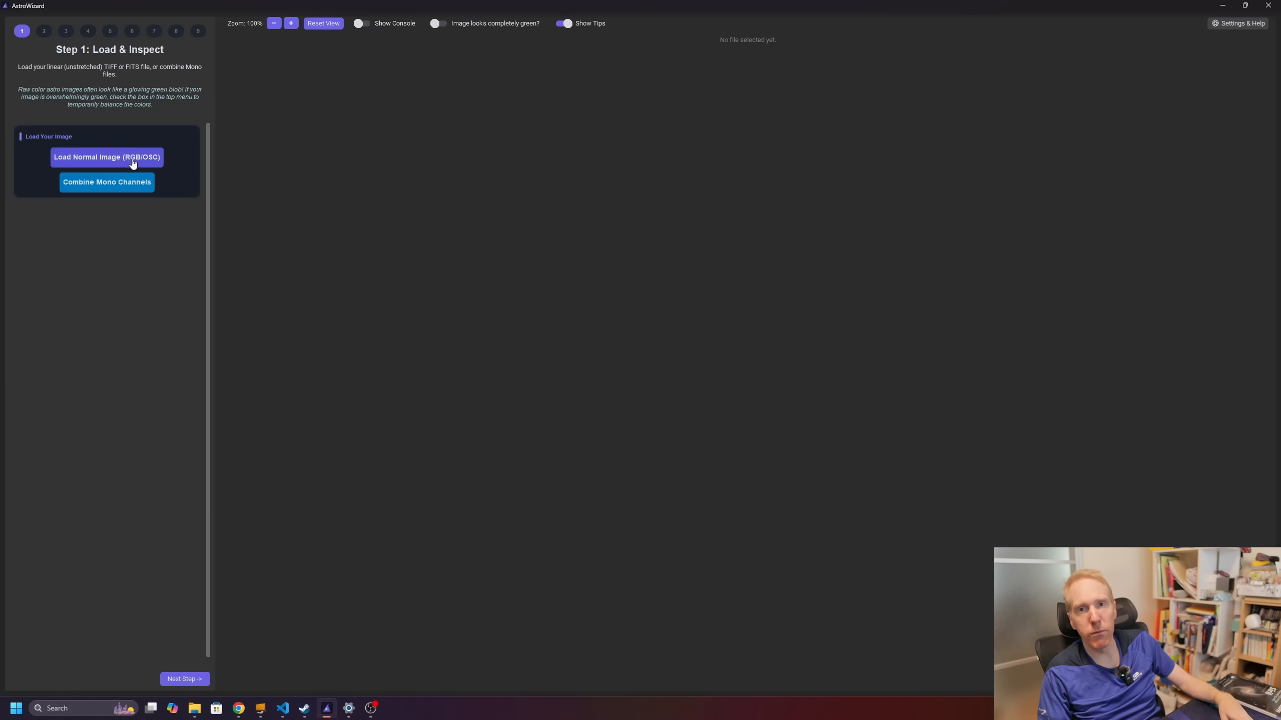
Step: Load the masterLight drizzle_2x_autocrop.fit stack as a normal RGB/OSC image
click(87, 158)
click(346, 168)
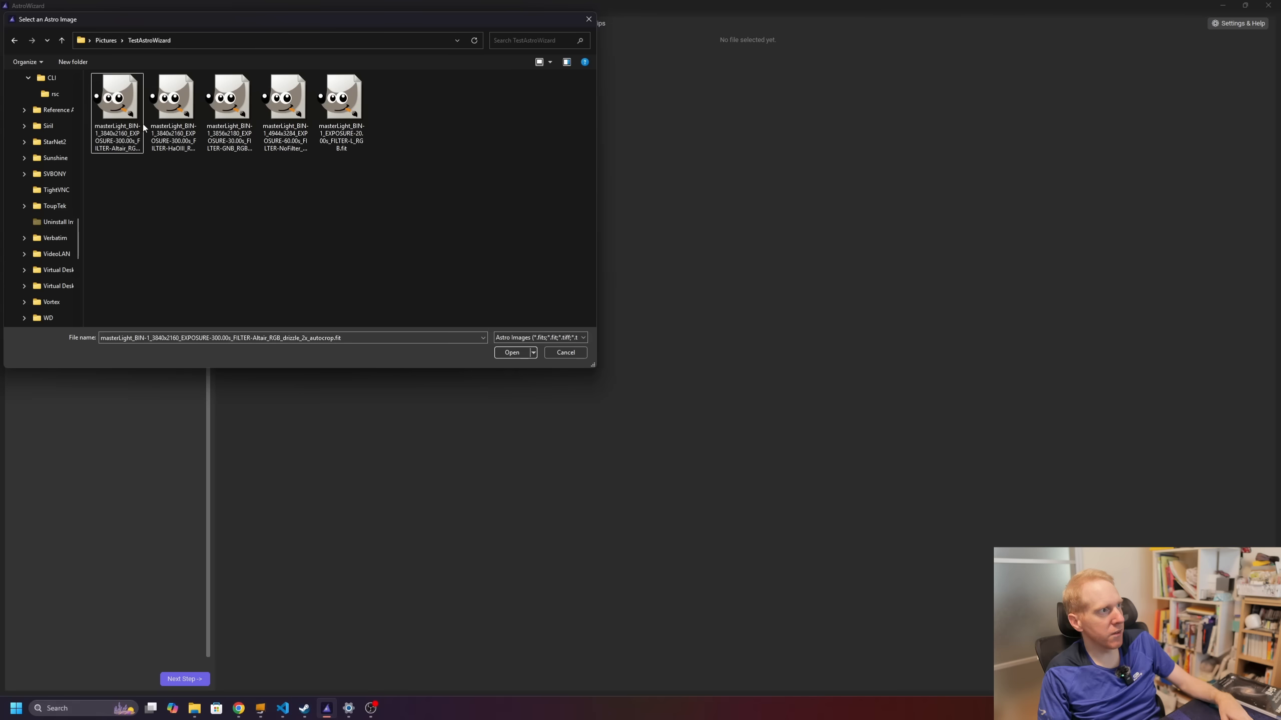
double_click(124, 107)
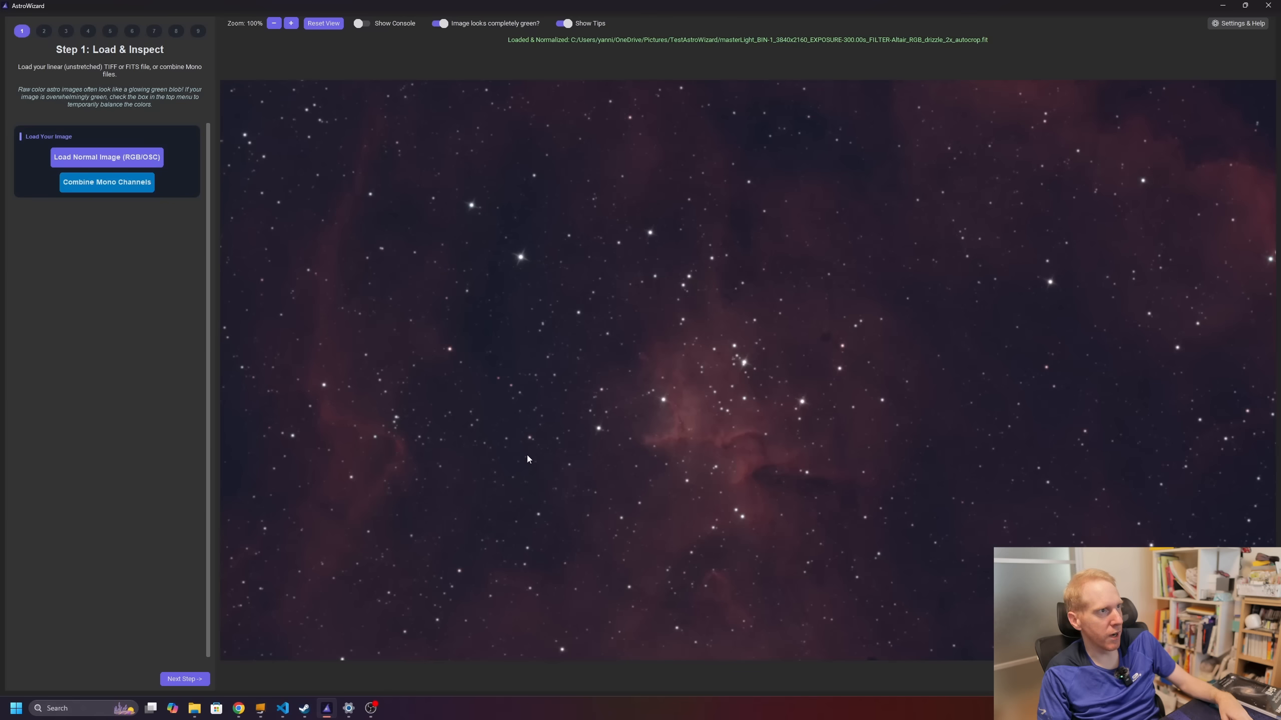
Step: Turn on Show Console to watch the process log, then advance to the cropping step
click(362, 24)
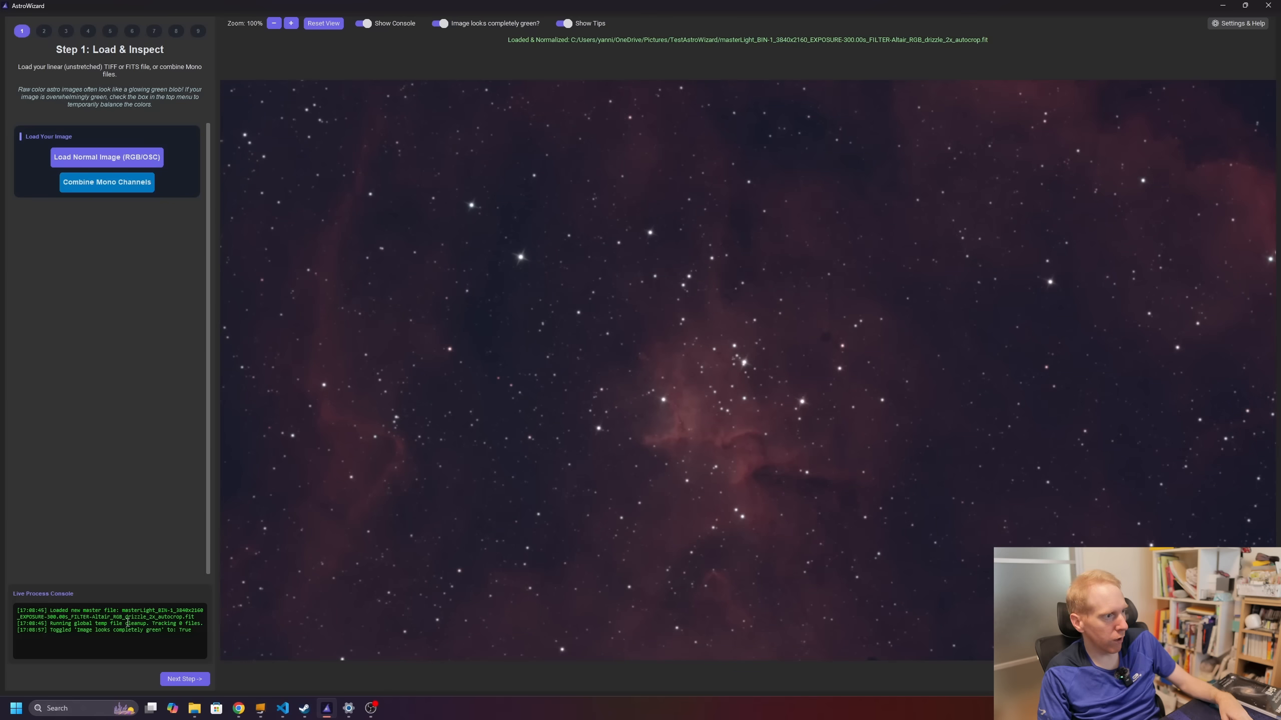
drag(200, 634, 17, 603)
click(95, 616)
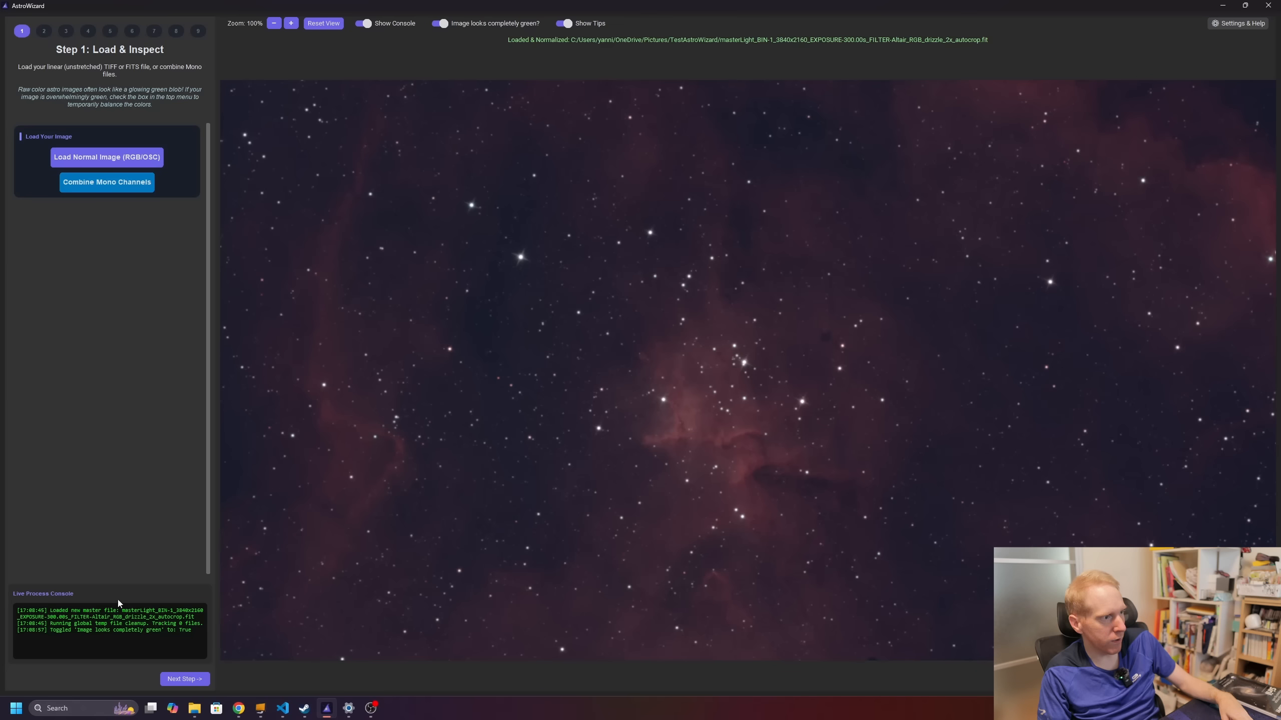
click(190, 679)
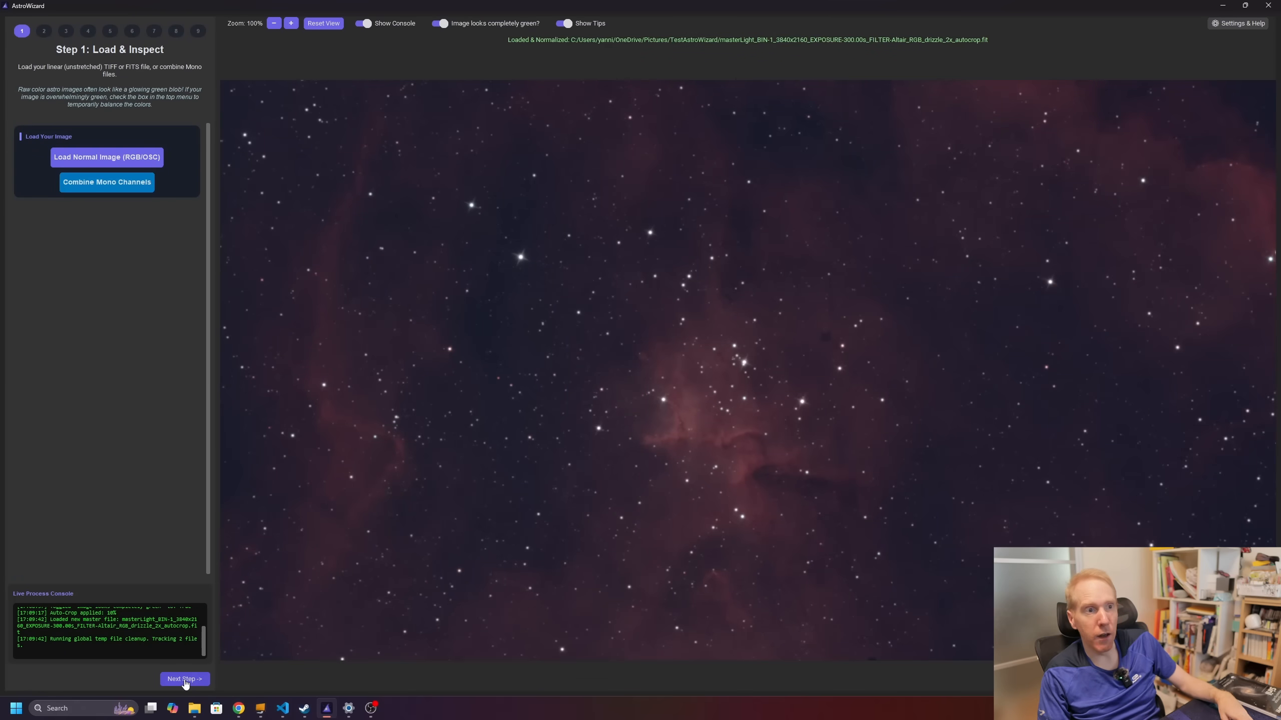
click(185, 680)
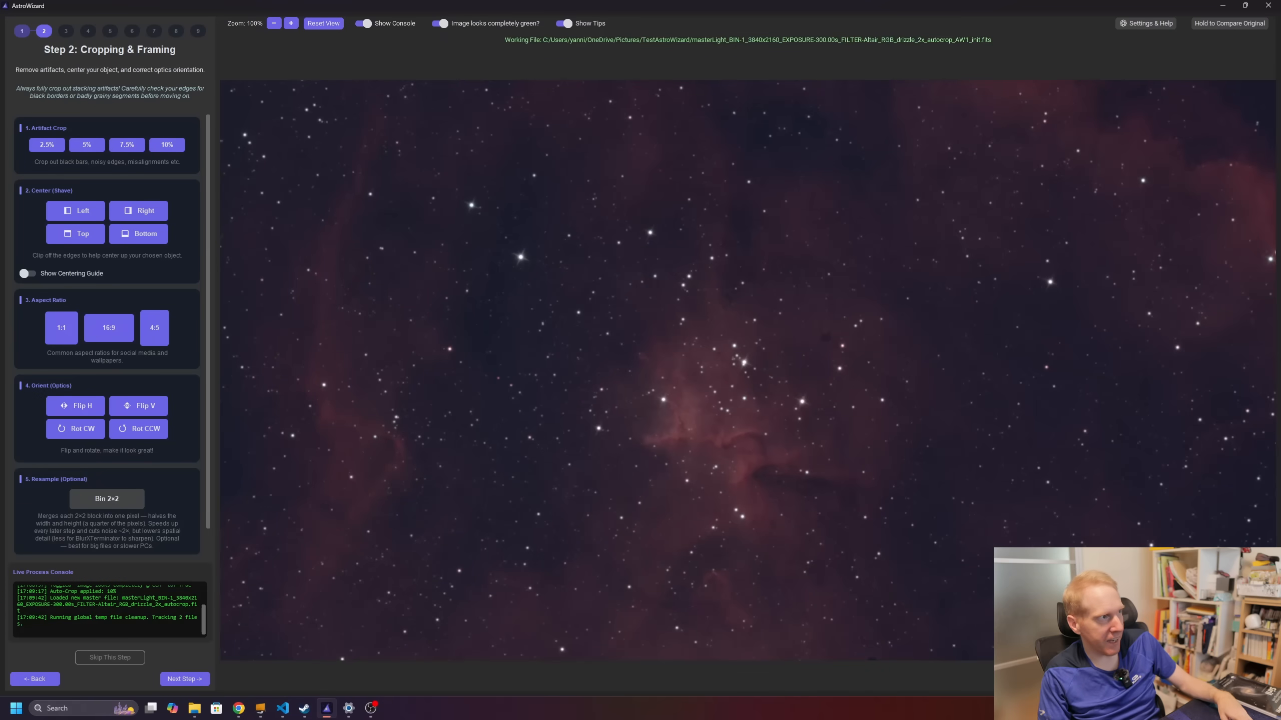
Step: Apply the 2.5% artifact crop (25-pixel auto-crop) and go on to Background Extraction
click(43, 147)
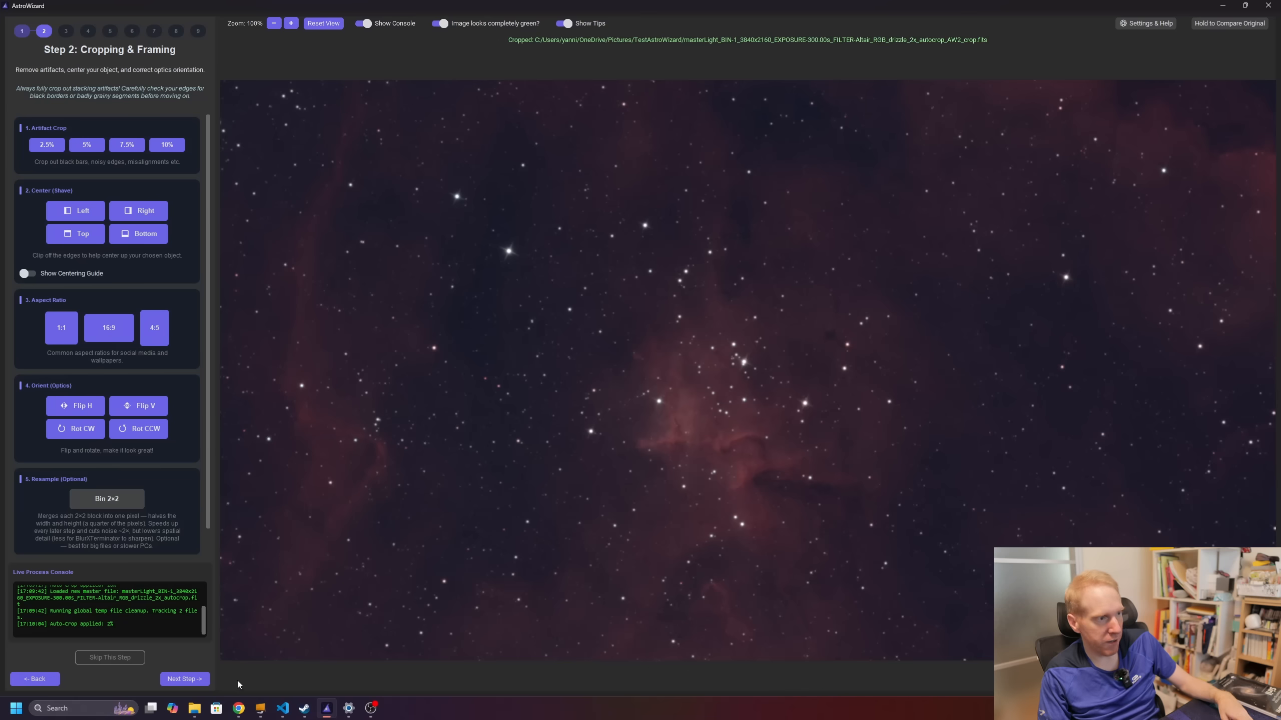
click(185, 679)
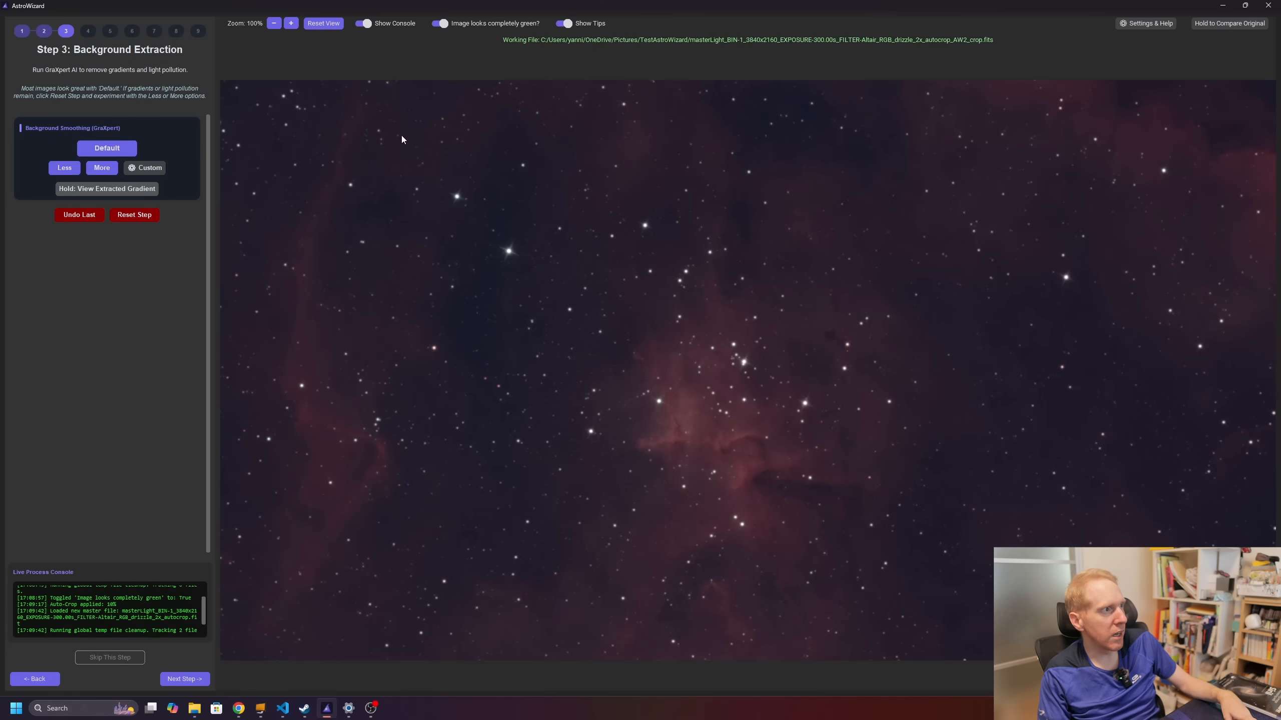
Step: Run default GraXpert background smoothing, switch off the green-image correction, and go on to Color Calibration
click(103, 153)
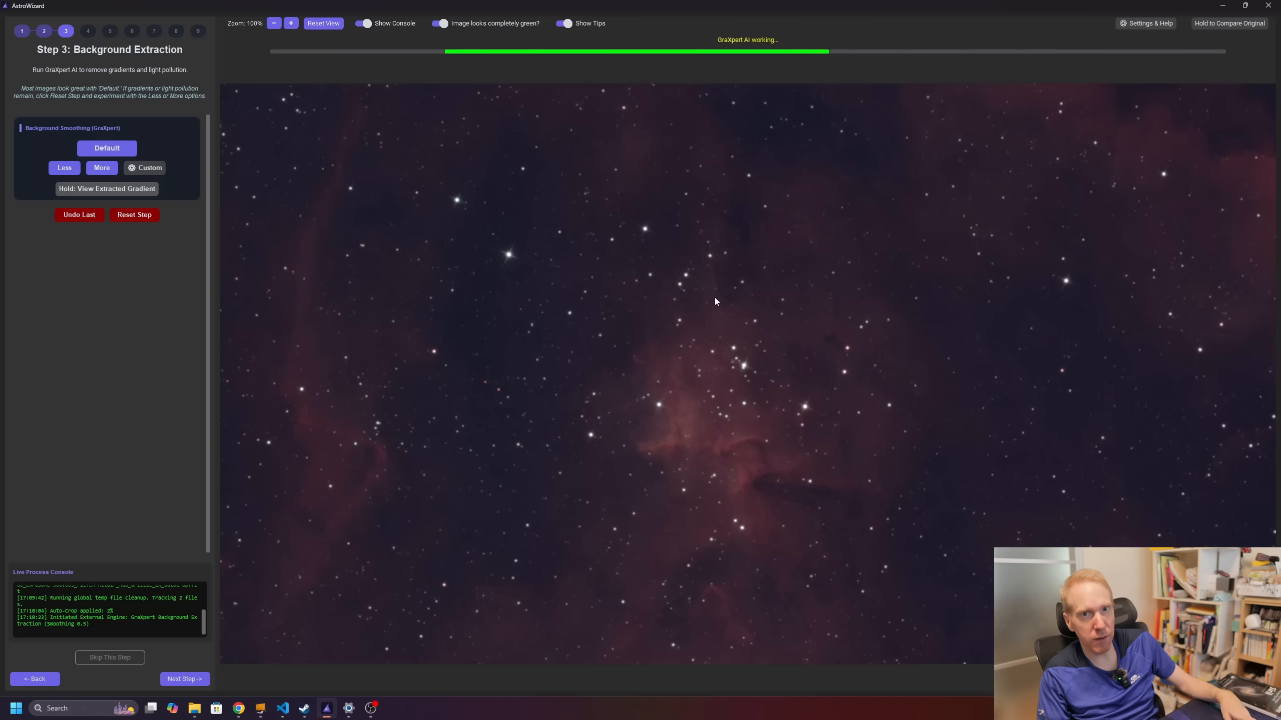
click(449, 39)
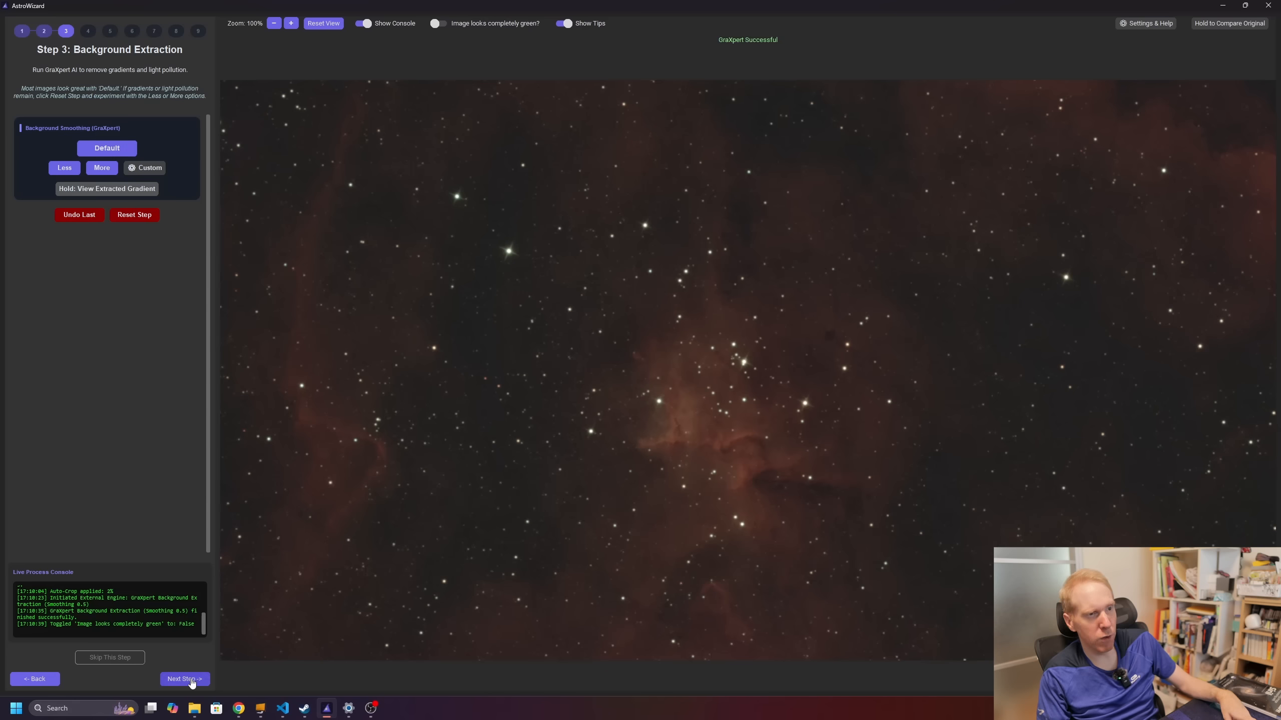
click(185, 679)
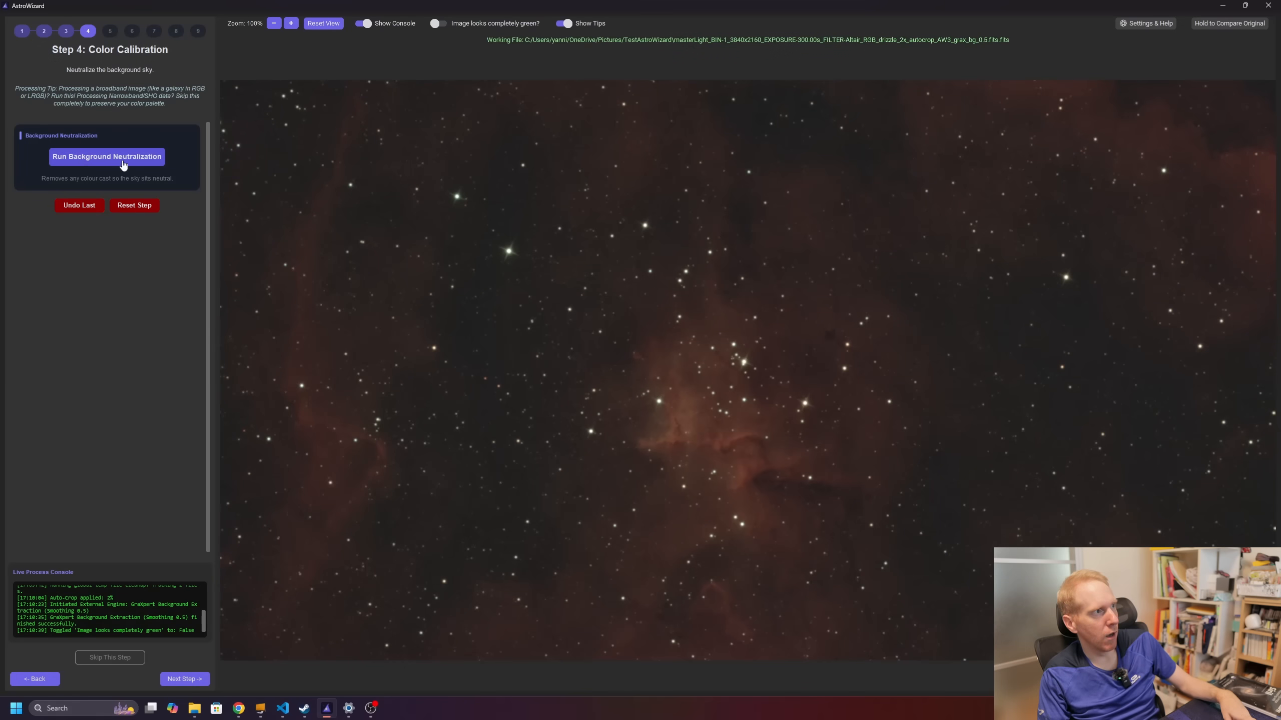
Step: Run background neutralization on AW4_colorcal.fits and continue to Deconvolution & Sharpening
click(83, 166)
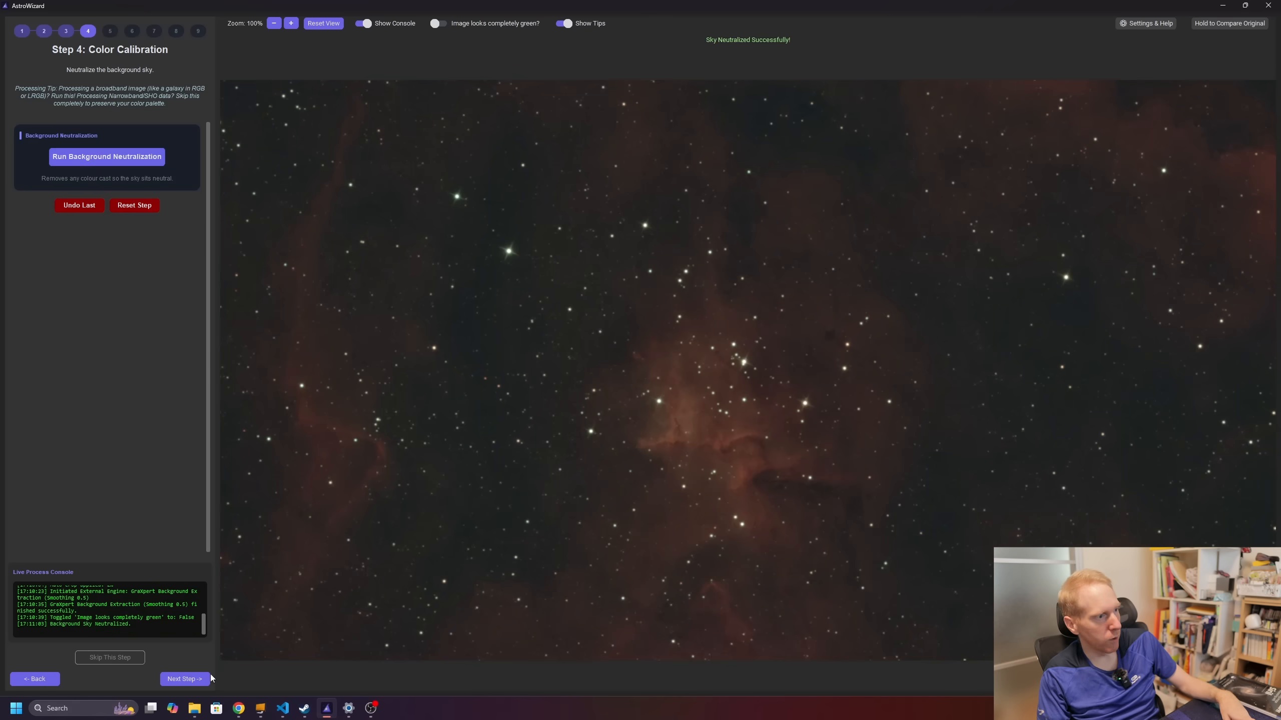
click(189, 679)
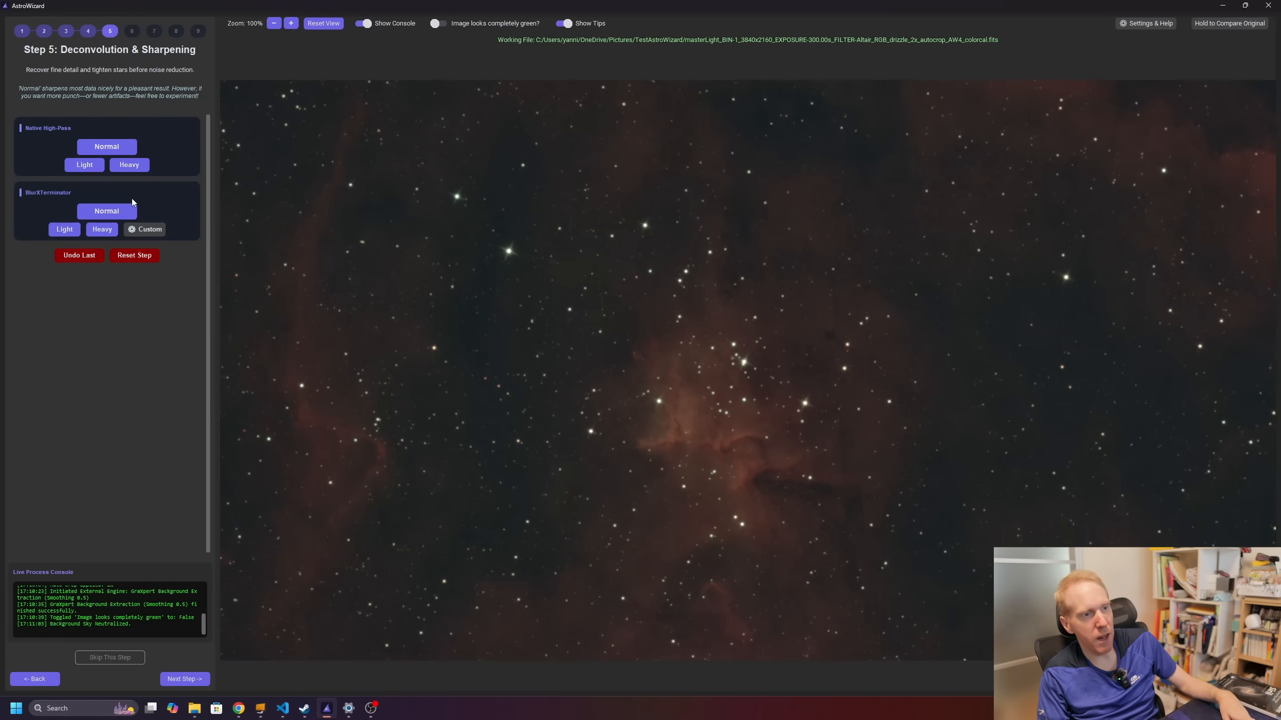
Step: Apply BlurXTerminator Normal (strength 0.6), compare against the original, then go on to Linear Noise Reduction
click(108, 216)
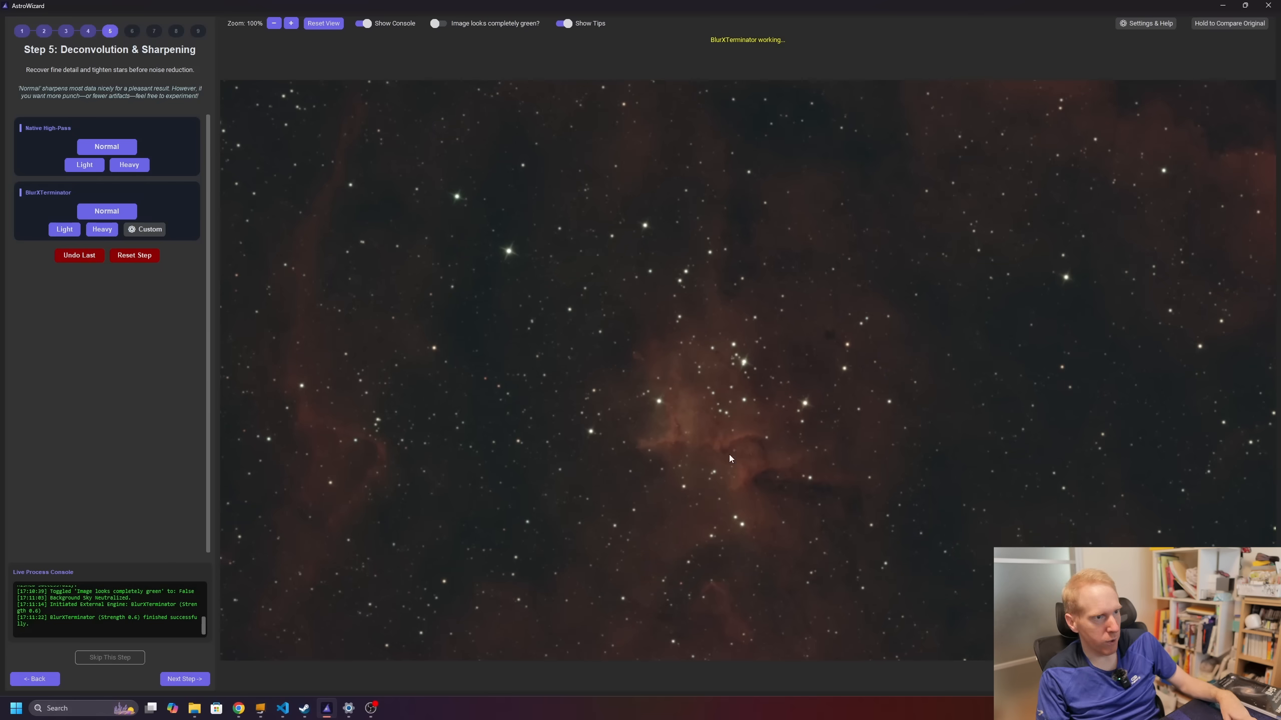
scroll(748, 463, up, 3)
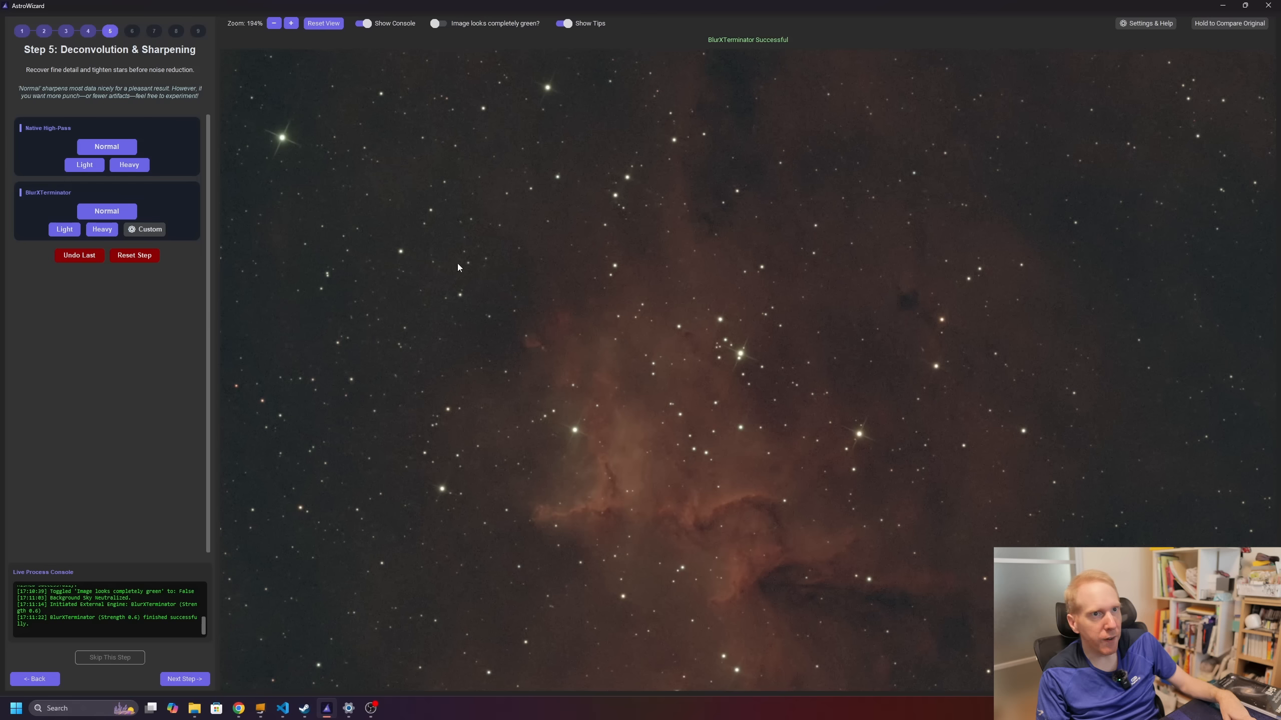
click(1229, 24)
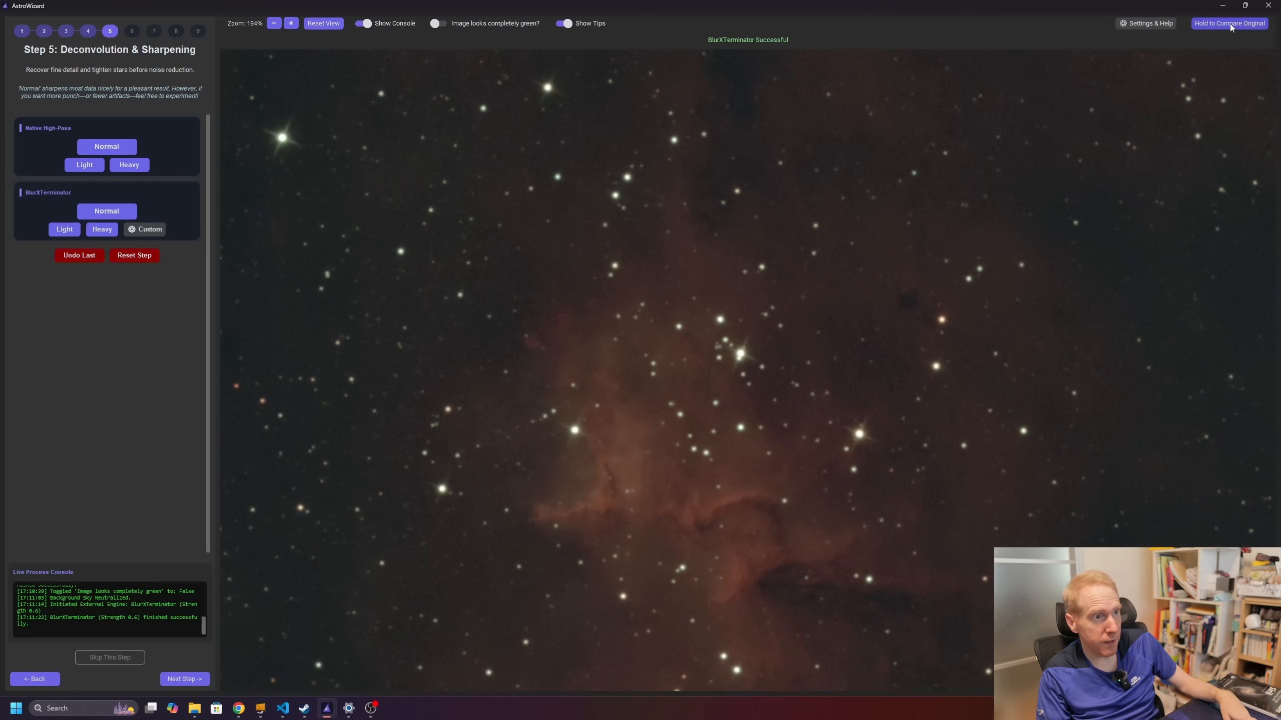
drag(1168, 189, 846, 267)
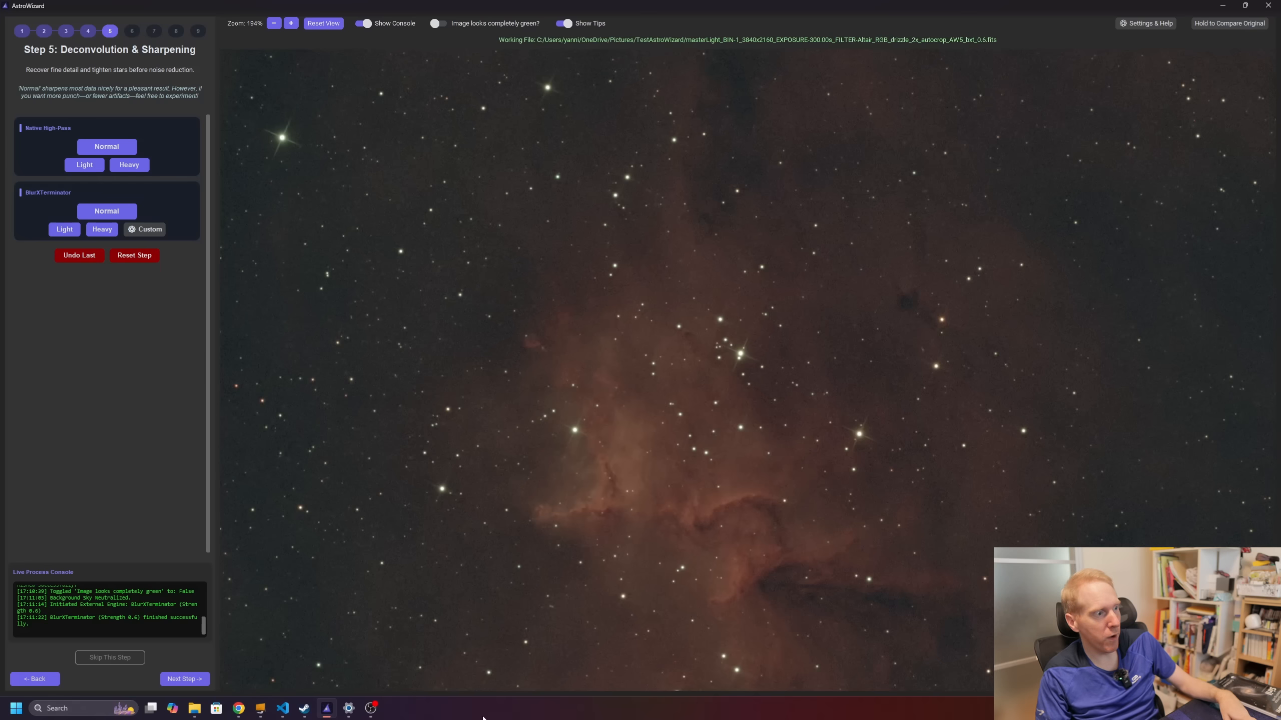
click(189, 679)
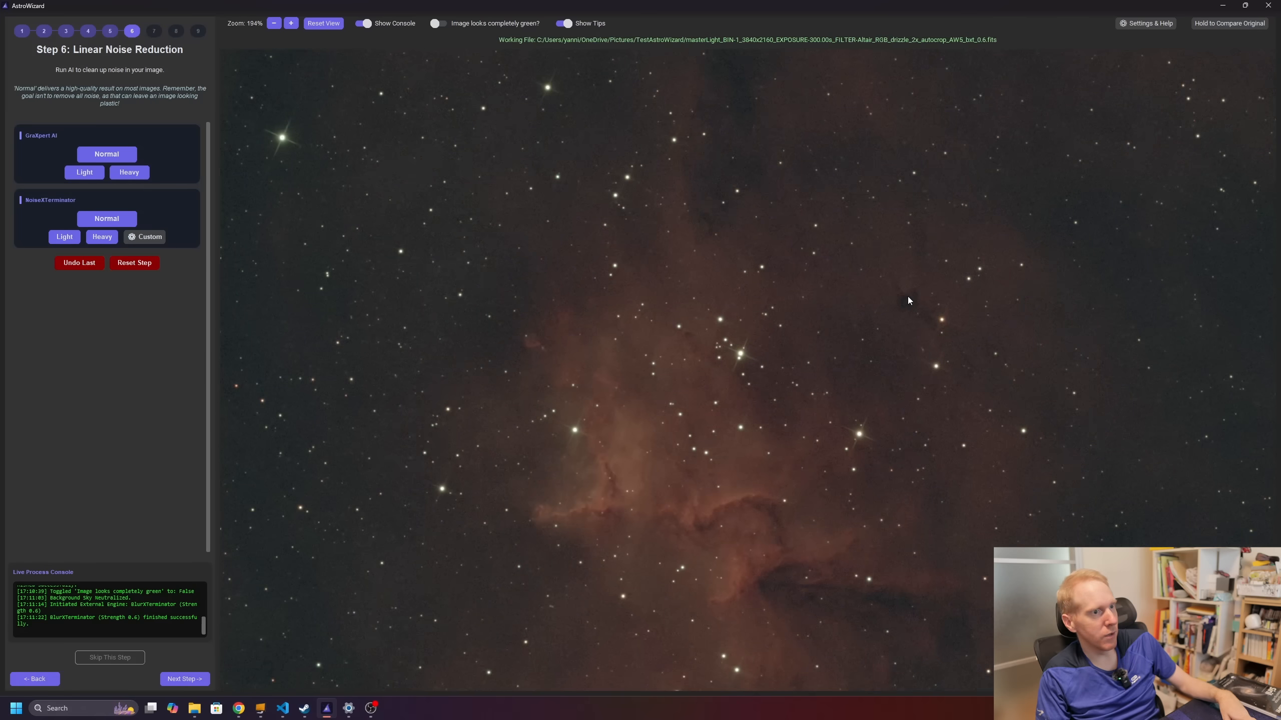
Step: Run NoiseXTerminator to produce AW7_lin_nxt_0.6_i2, compare with the original, and go on to The Big Stretch
scroll(648, 458, down, 5)
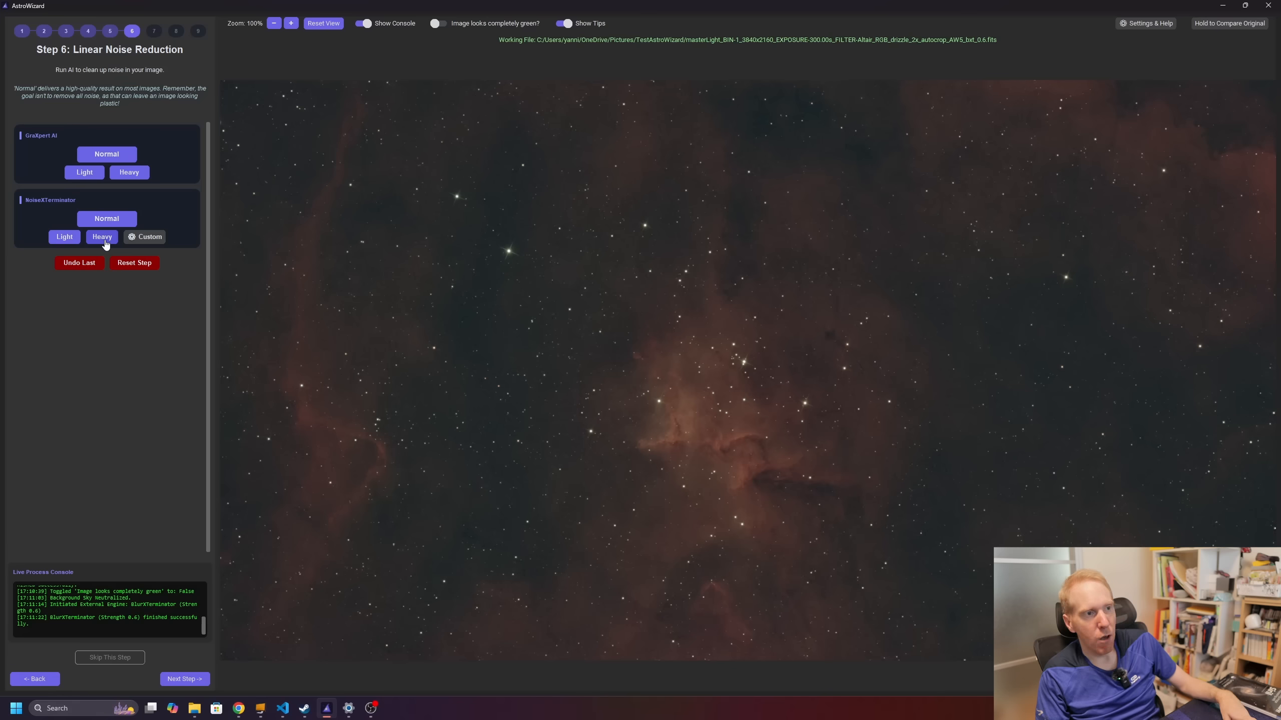
scroll(761, 443, up, 5)
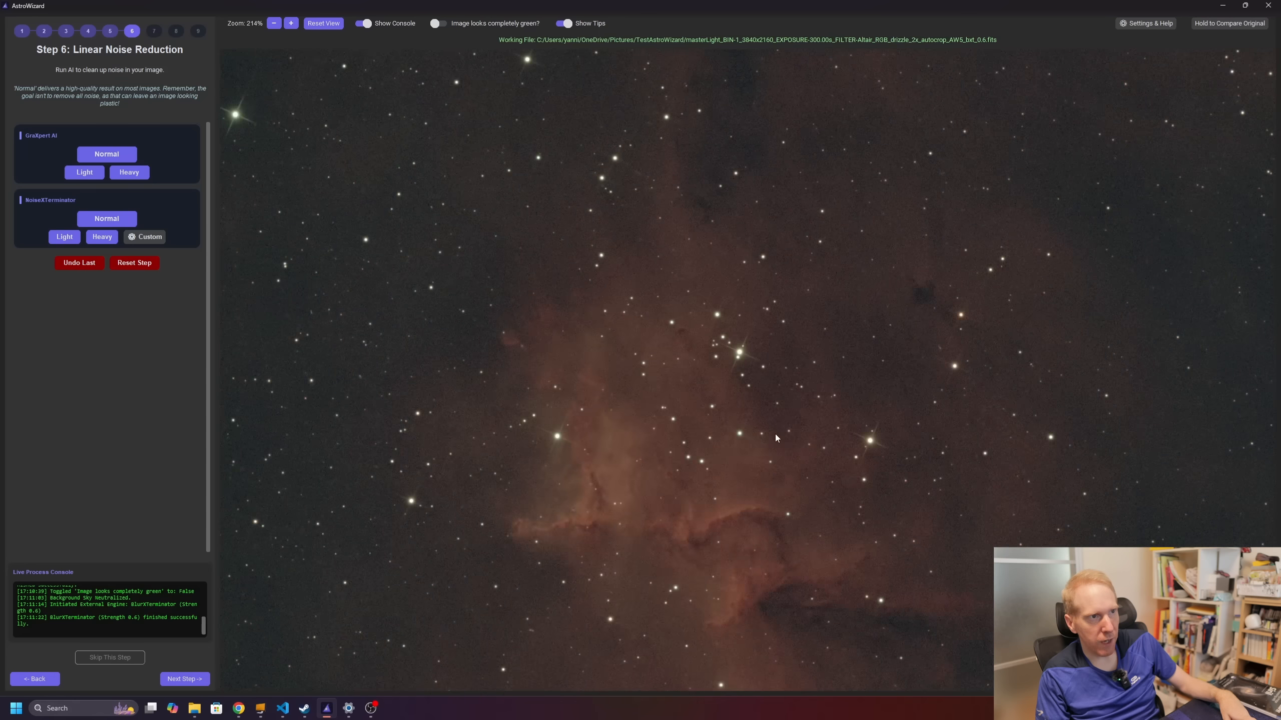
scroll(775, 437, down, 5)
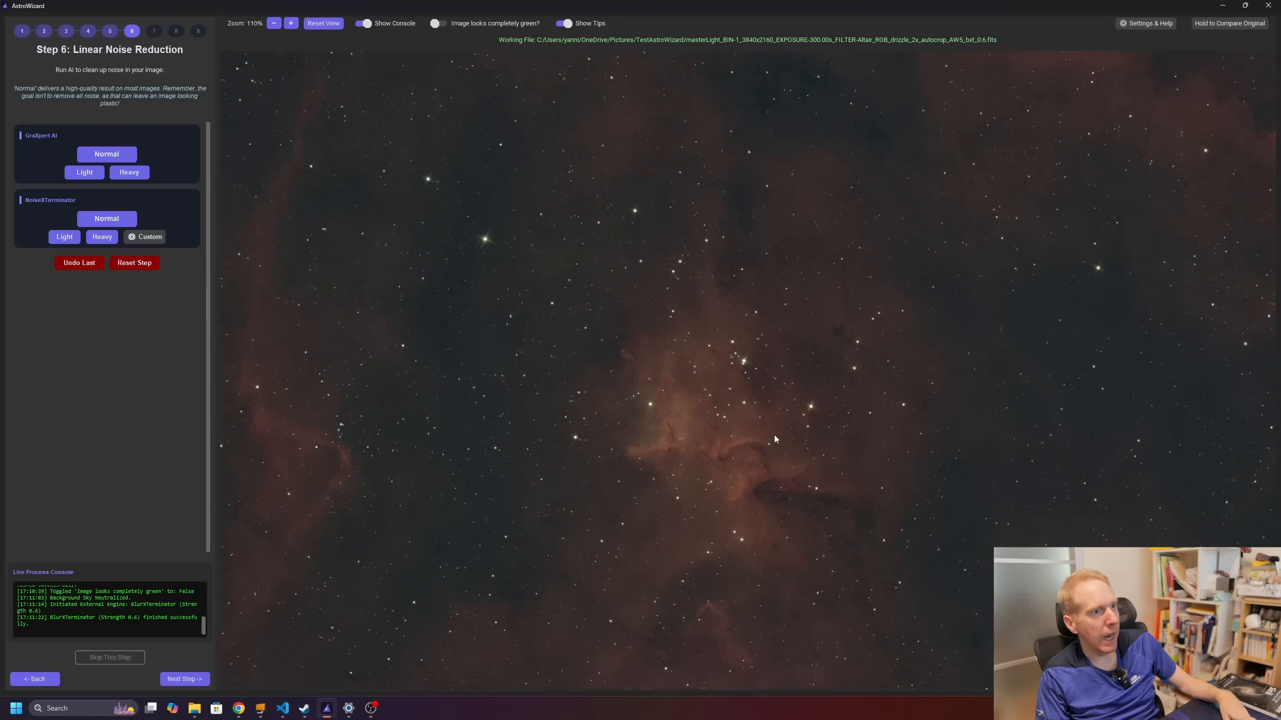
click(59, 238)
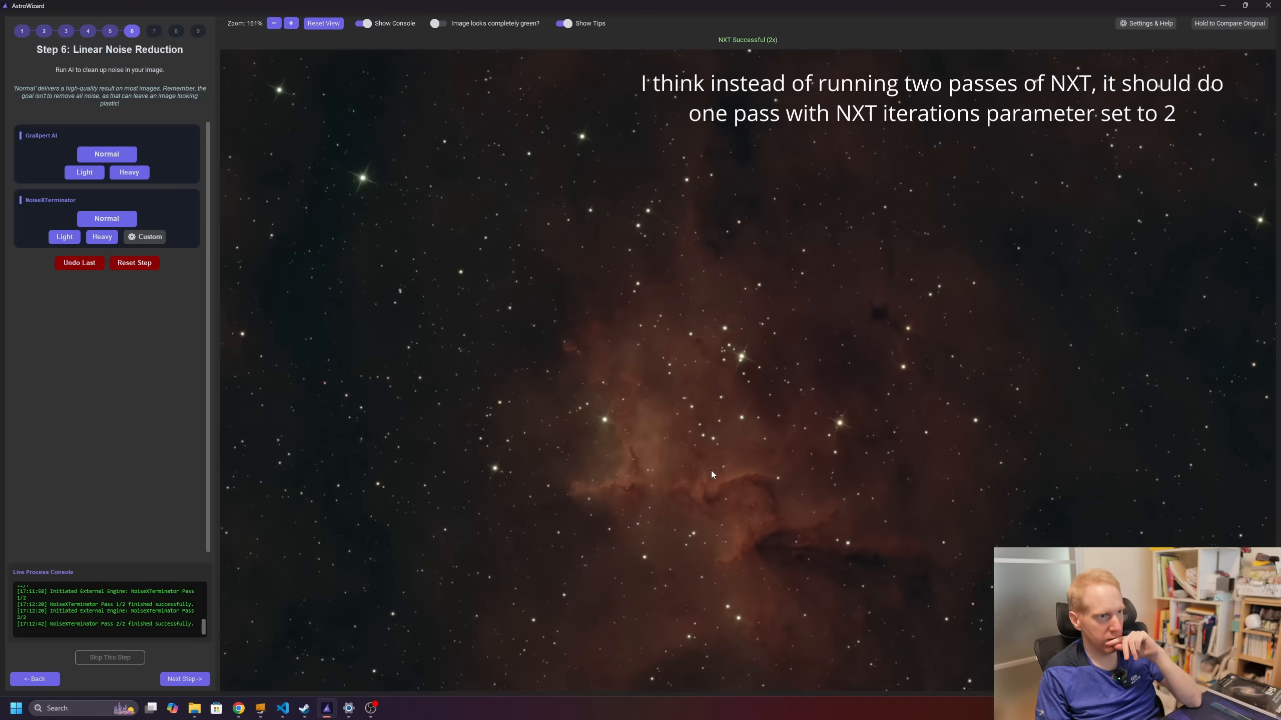
scroll(696, 457, up, 1)
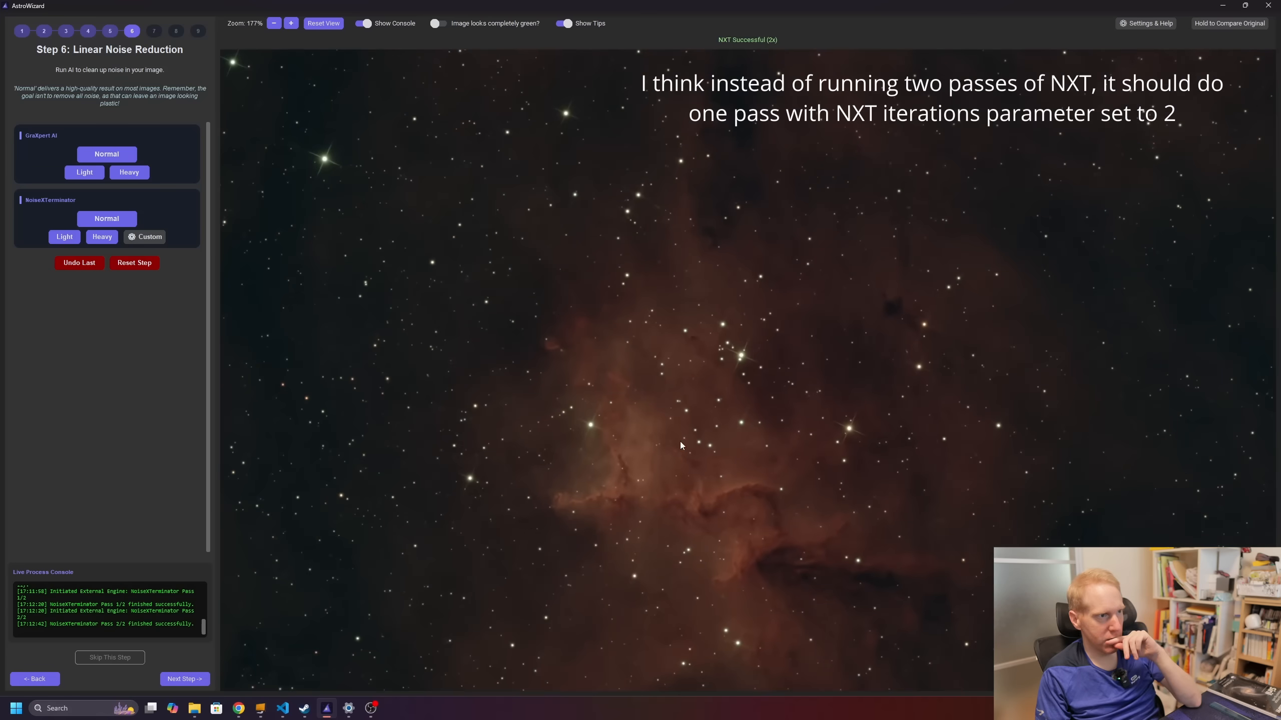
click(1224, 24)
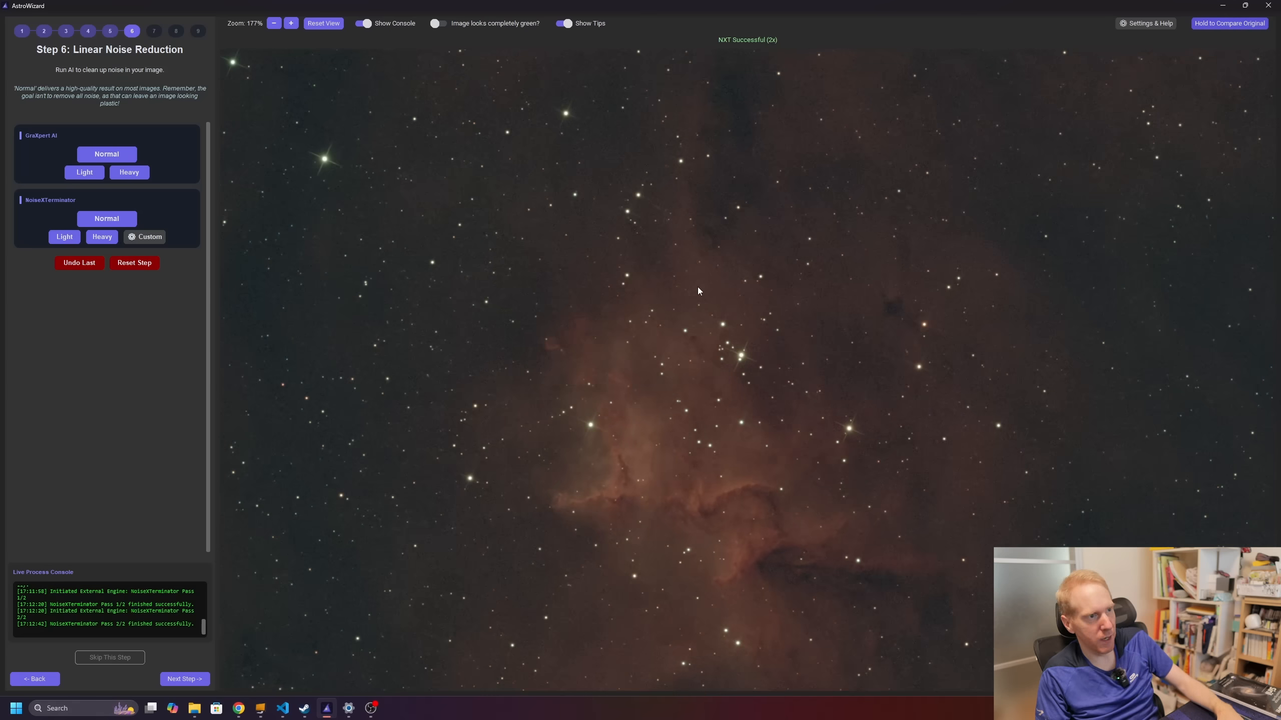
click(185, 679)
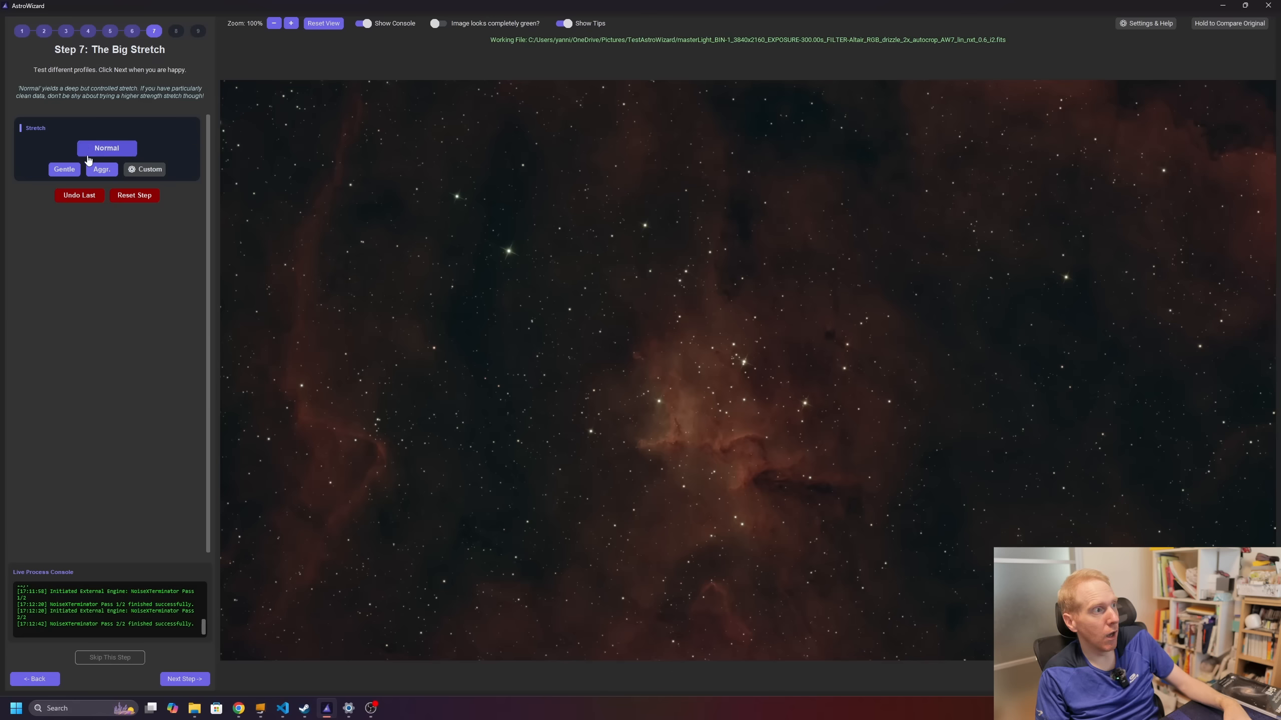
Step: Apply the Normal stretch (factor 150) and continue to Step 8: Final Polish
click(122, 147)
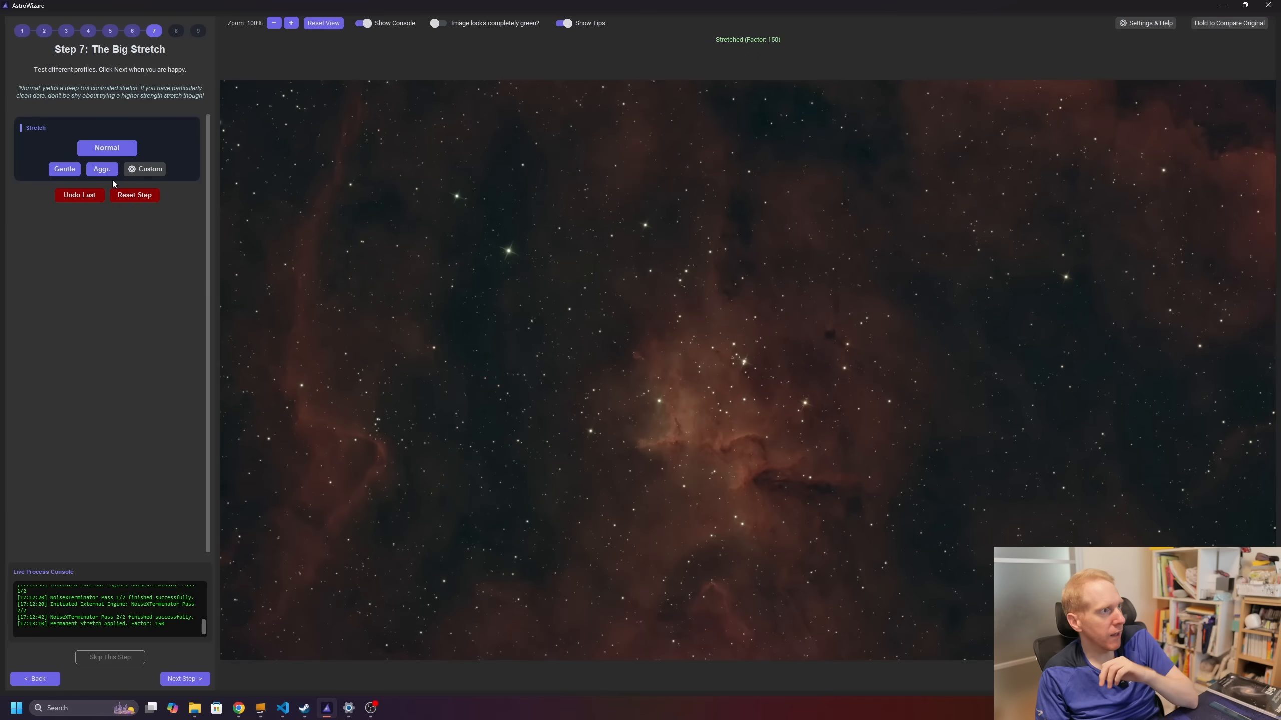
click(194, 679)
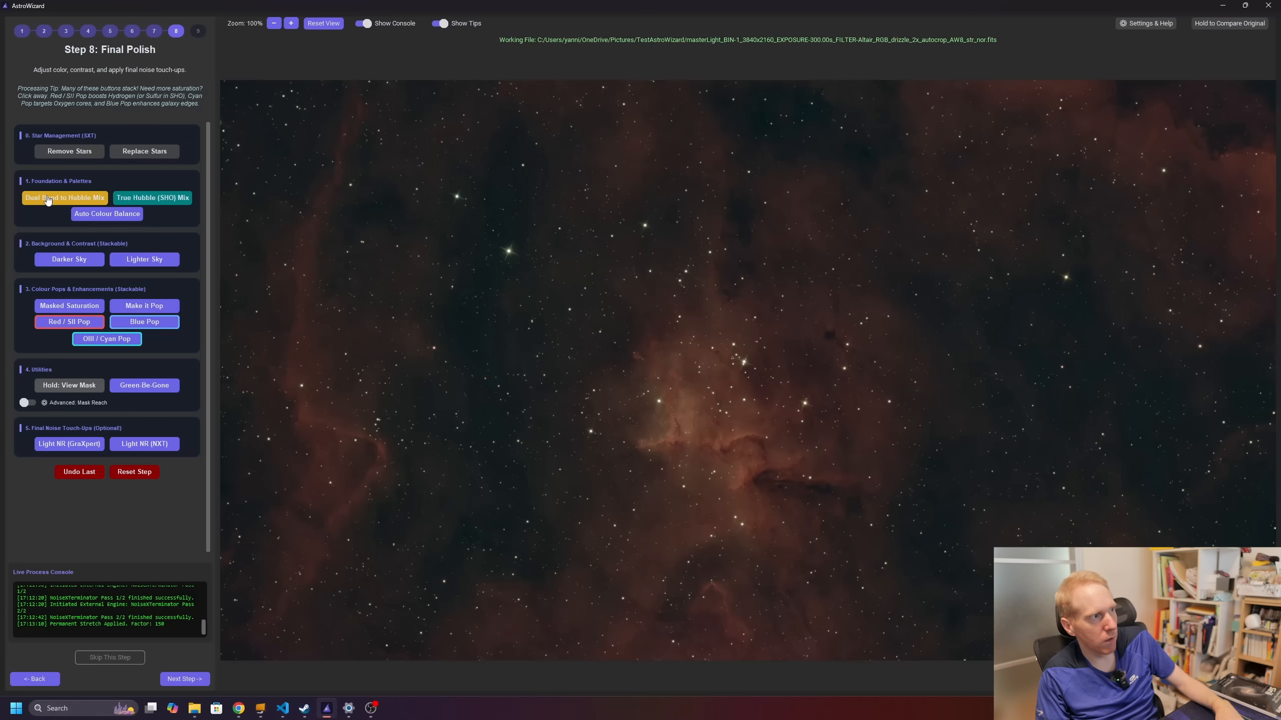
Step: Remove the stars with StarXTerminator and apply the Dual Band to Hubble (hoo_mix) palette
click(69, 152)
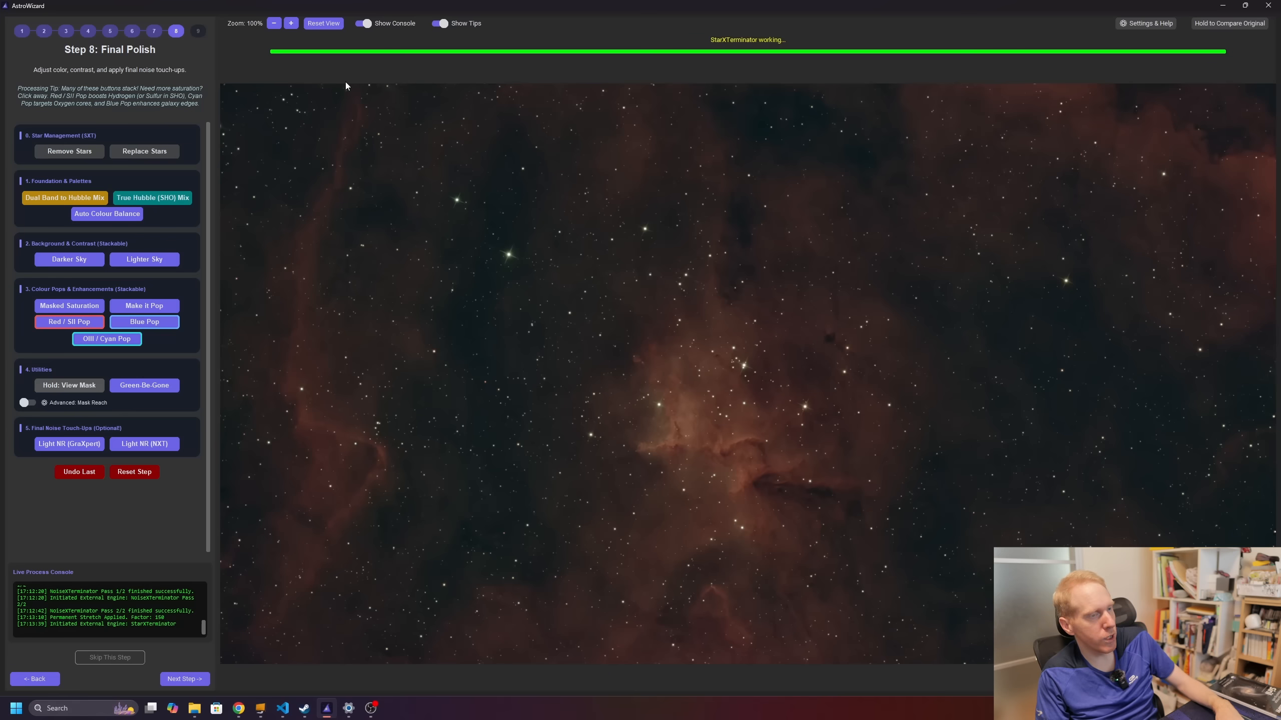
click(46, 200)
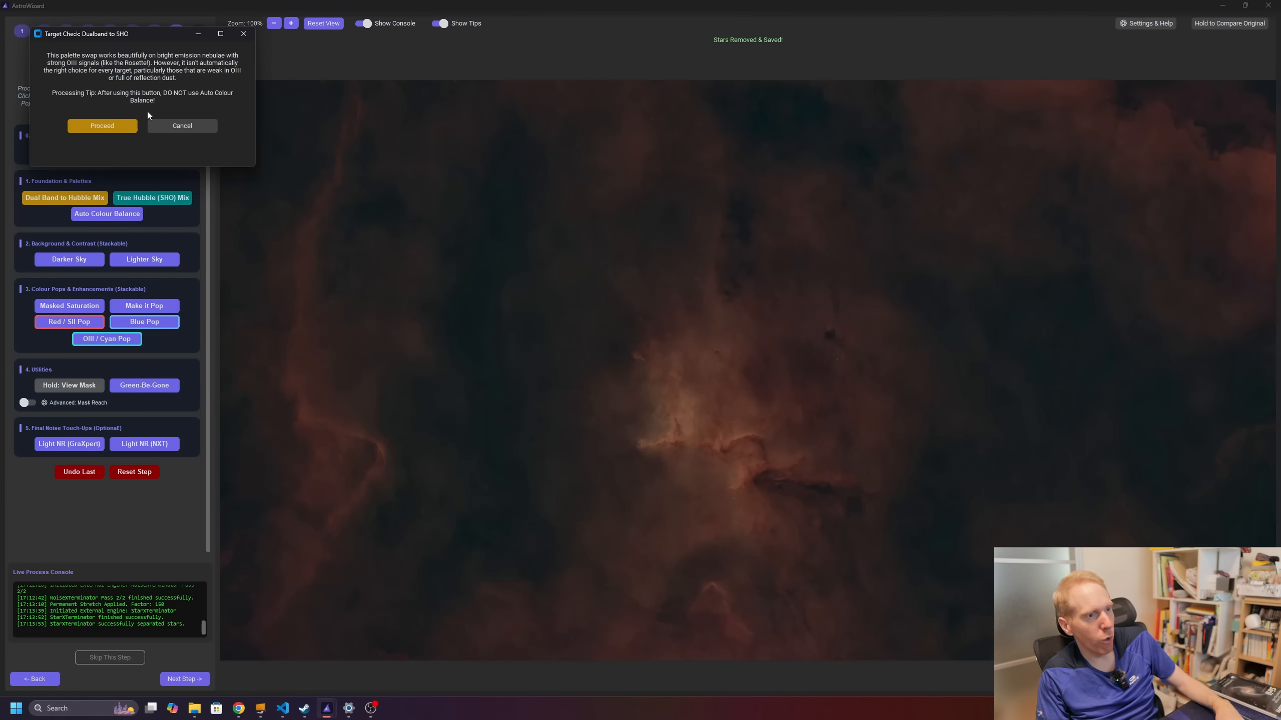
click(108, 129)
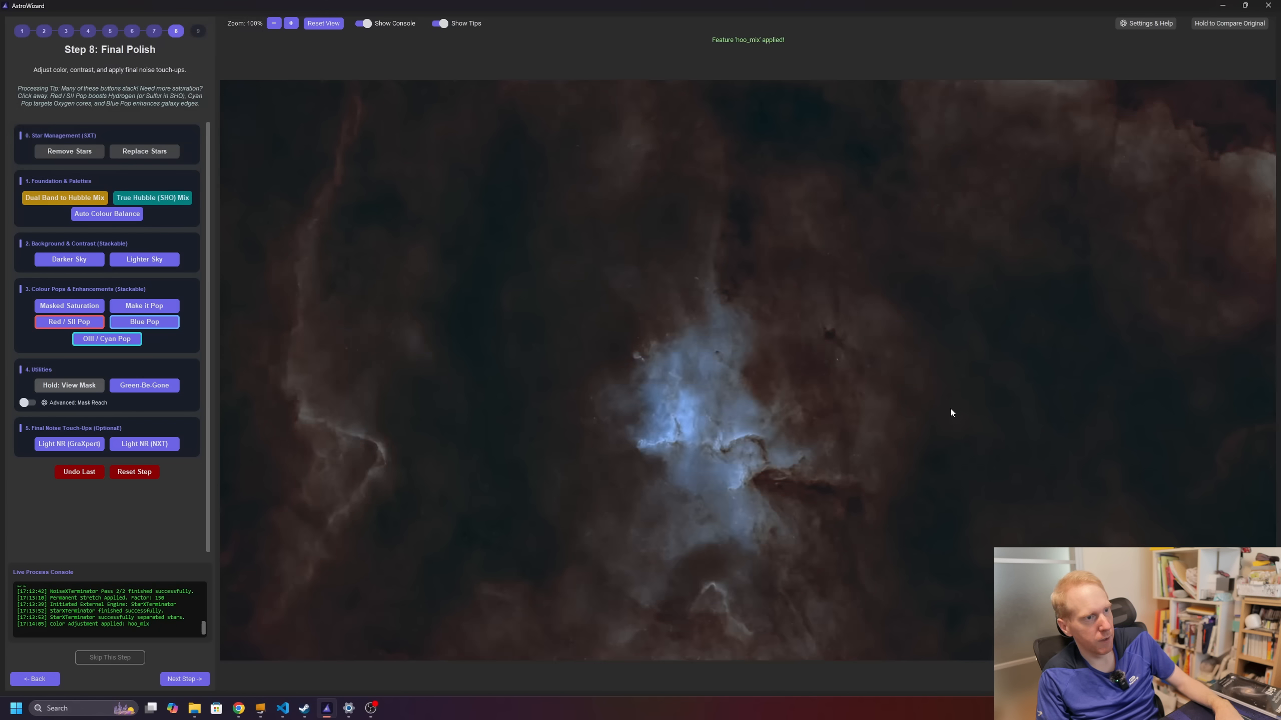
Step: Darken the sky twice, apply masked saturation, and boost Red / SII Pop twice
scroll(709, 434, up, 6)
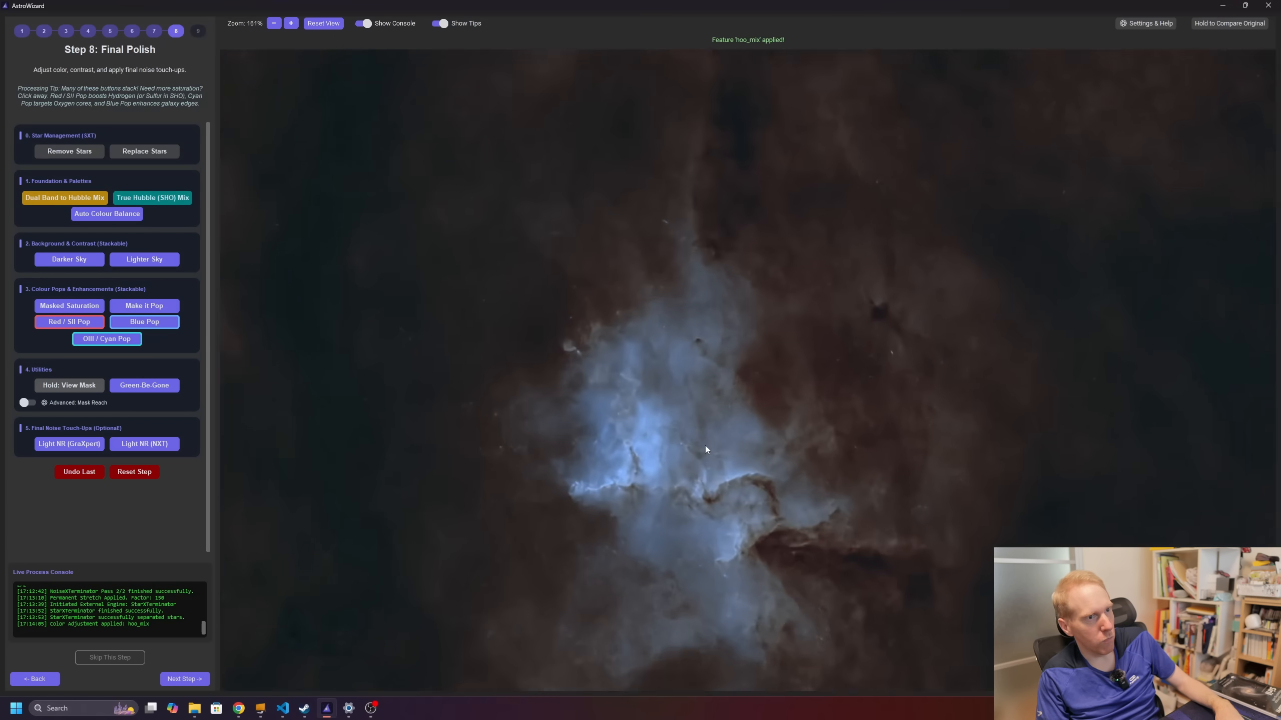
scroll(713, 496, down, 8)
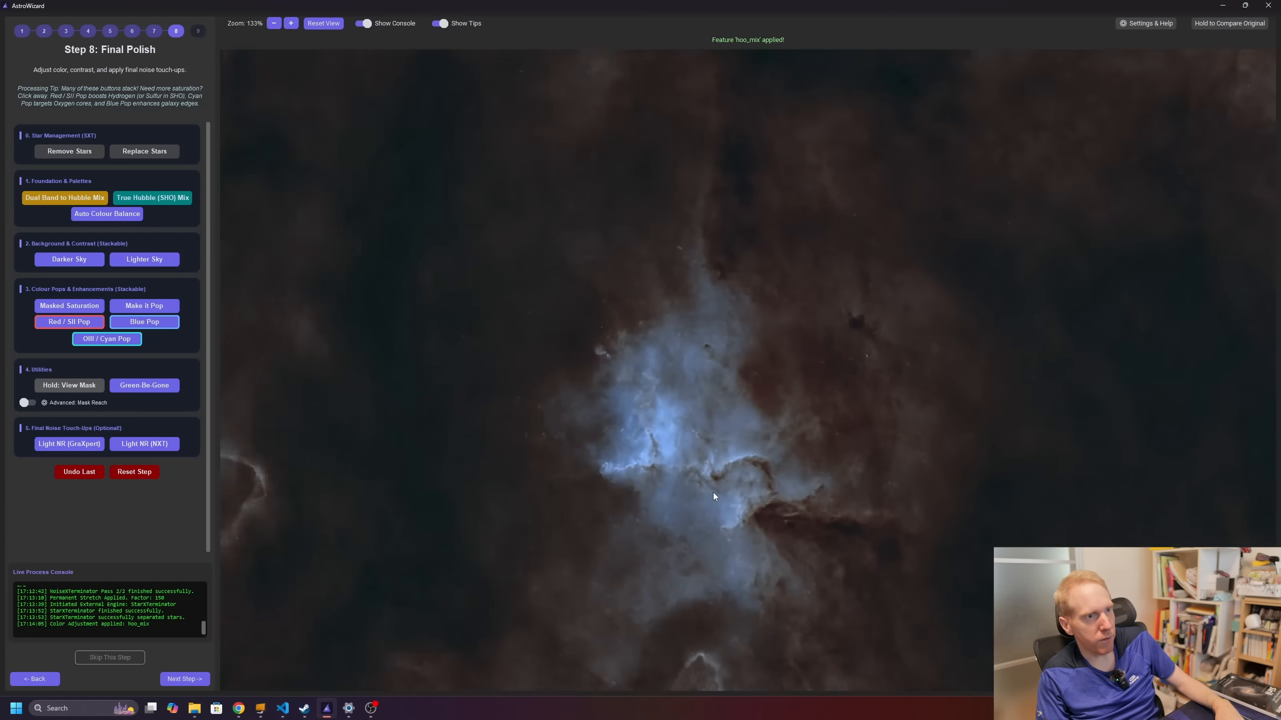
scroll(711, 490, up, 2)
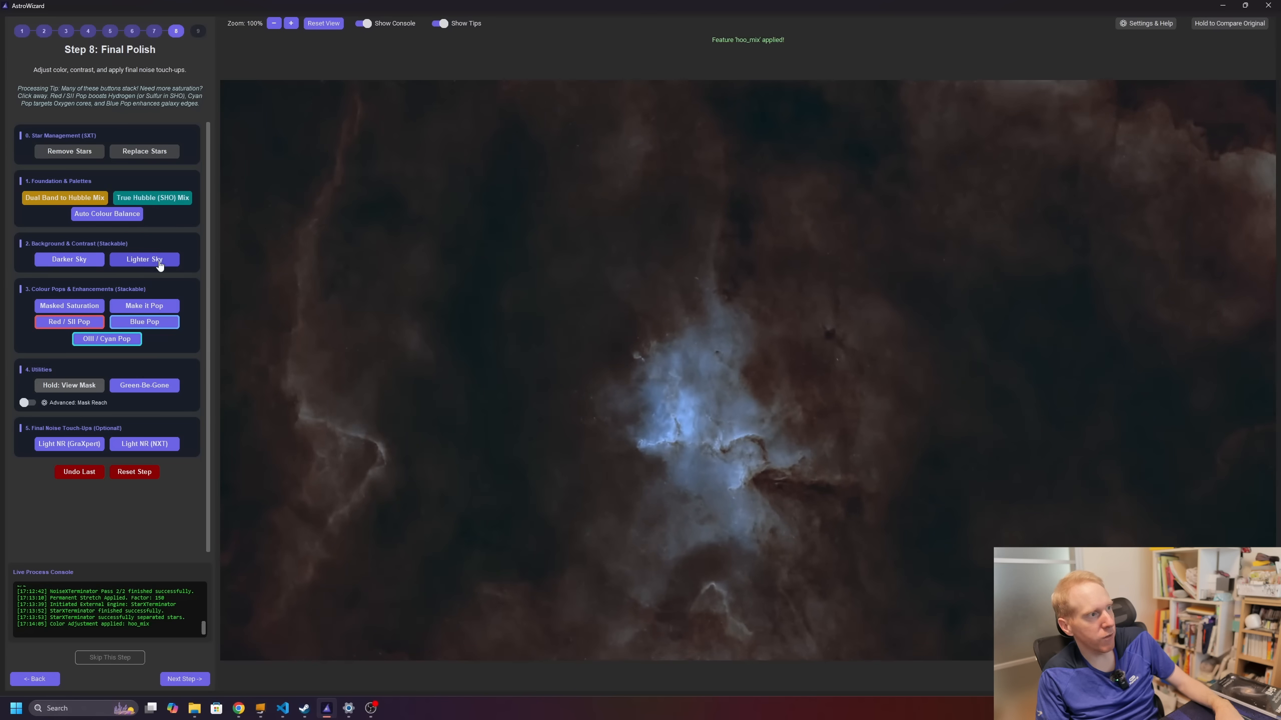
click(73, 259)
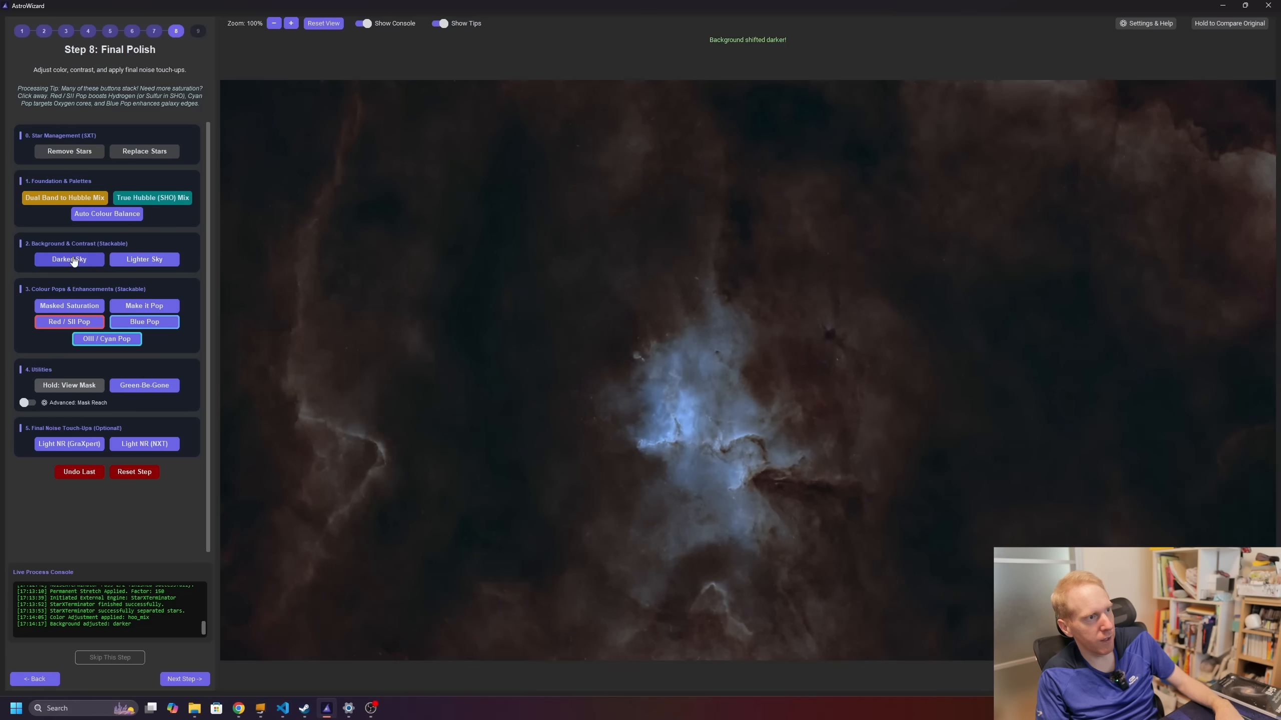
click(73, 260)
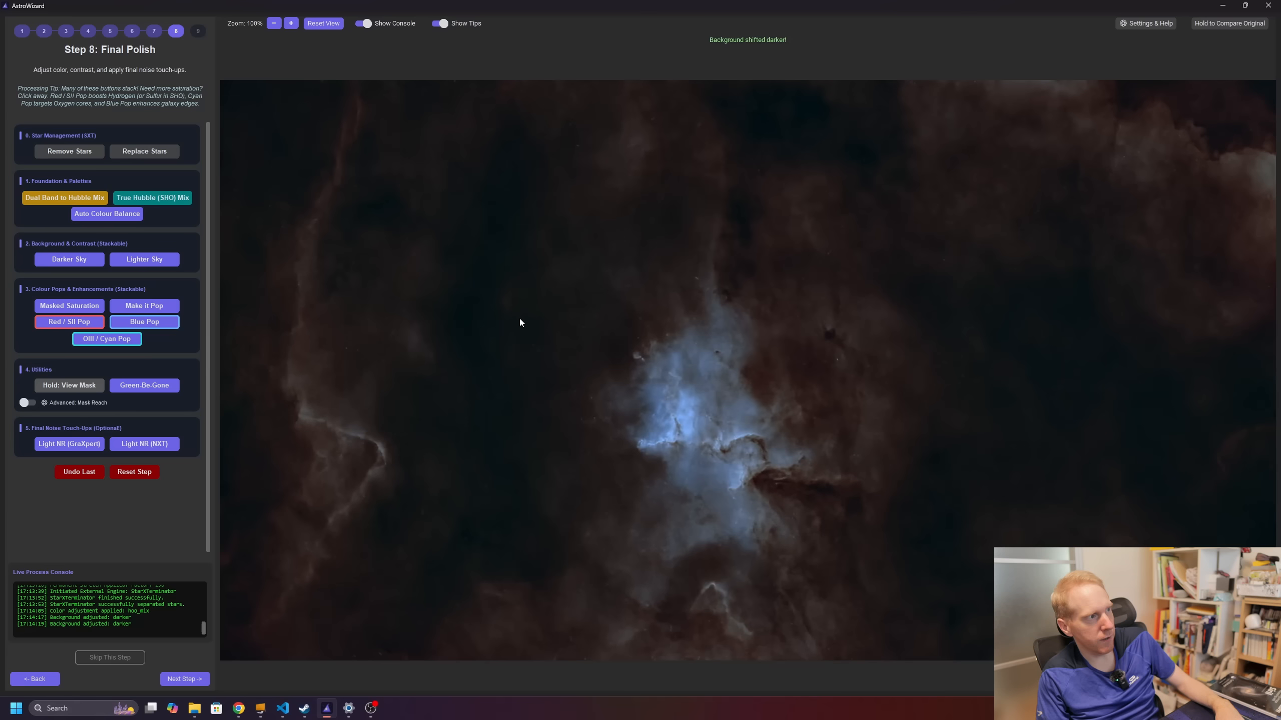
click(66, 308)
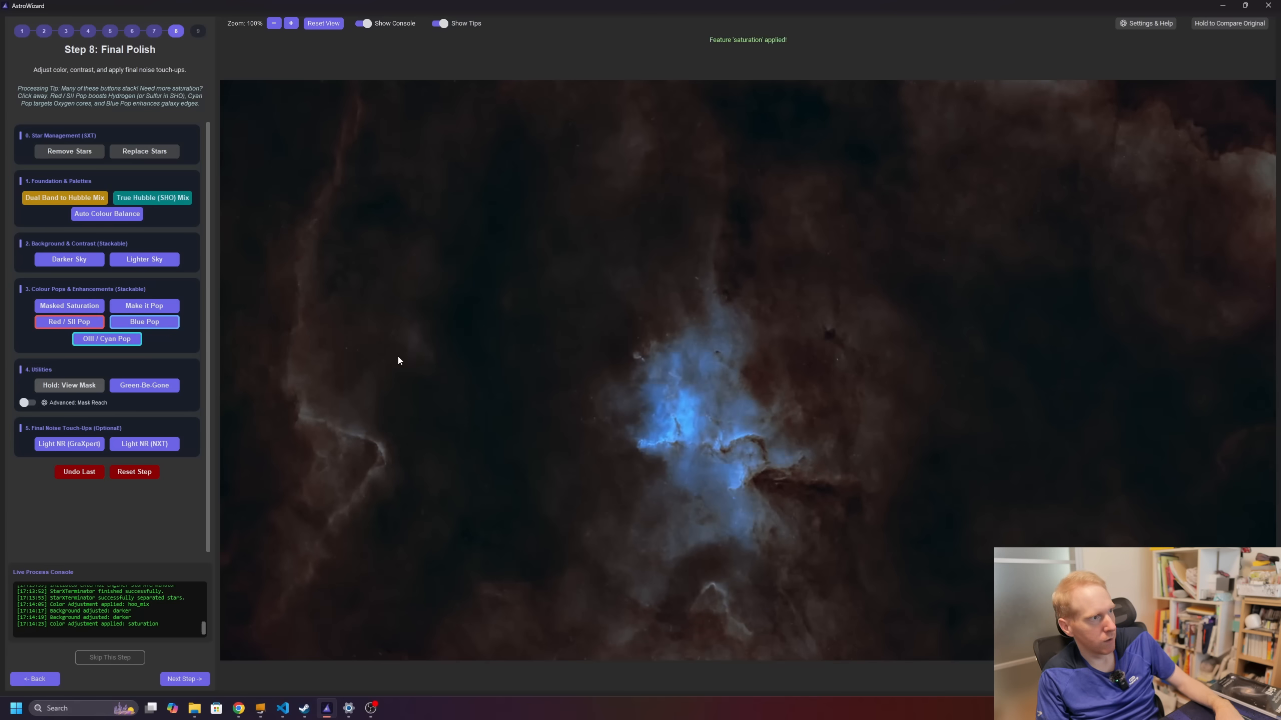
click(83, 325)
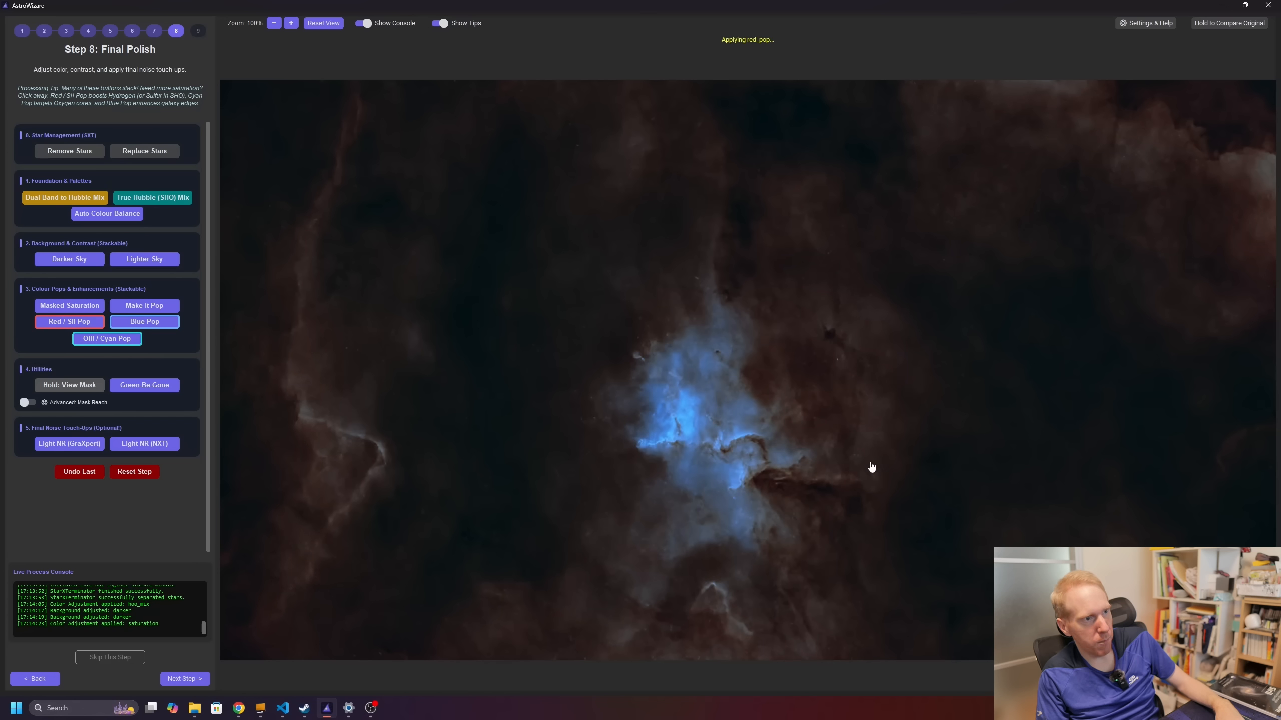
click(62, 323)
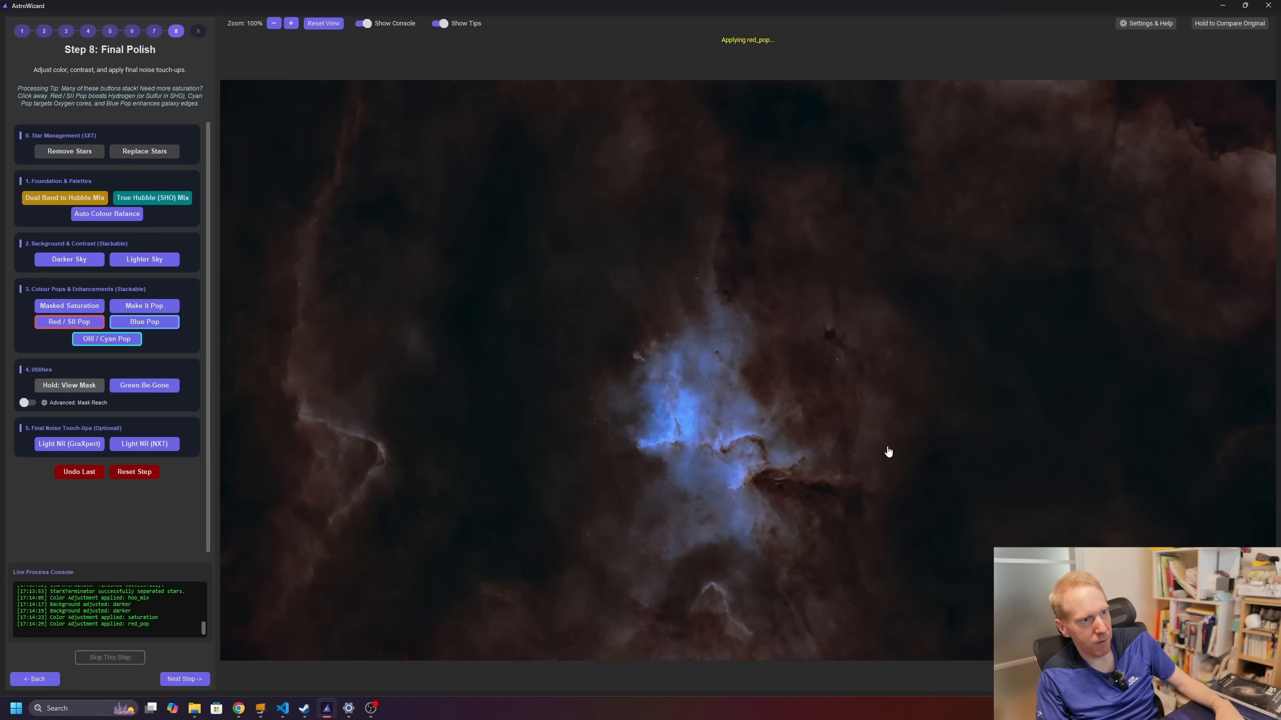
Step: Try another masked saturation boost, undo it, and apply Green-Be-Gone
scroll(724, 451, up, 1)
scroll(722, 448, down, 2)
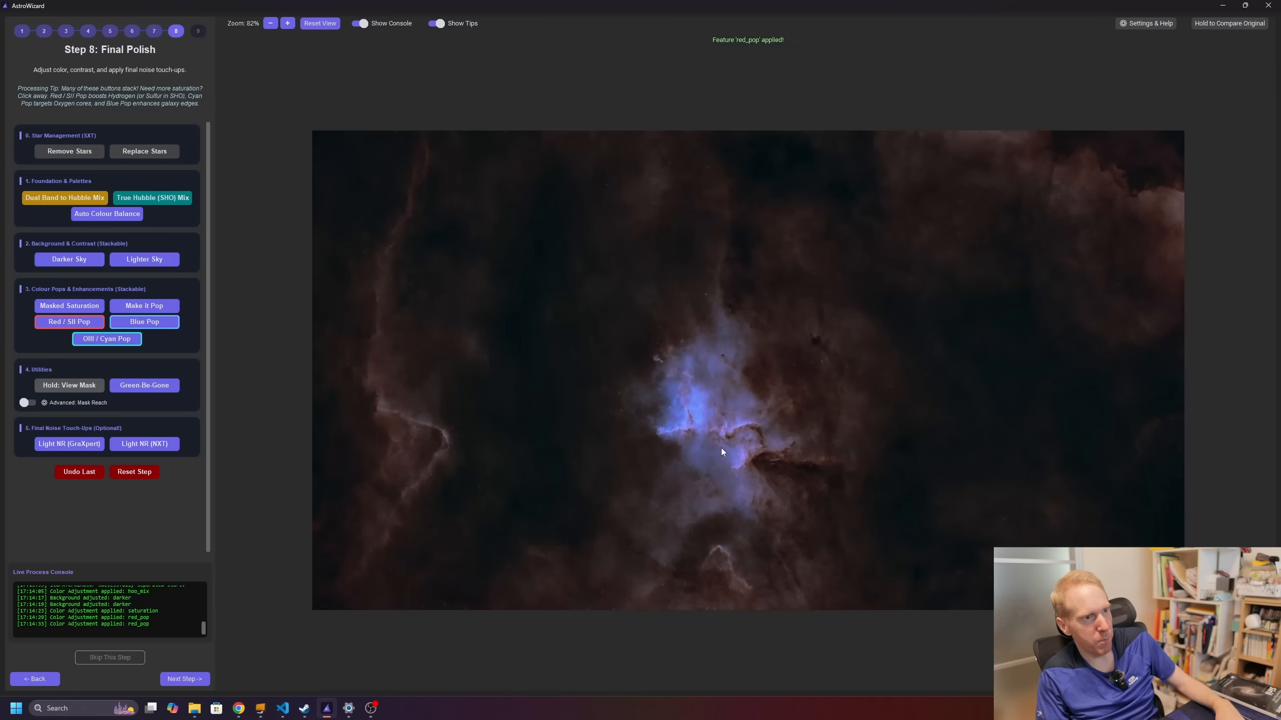
click(87, 305)
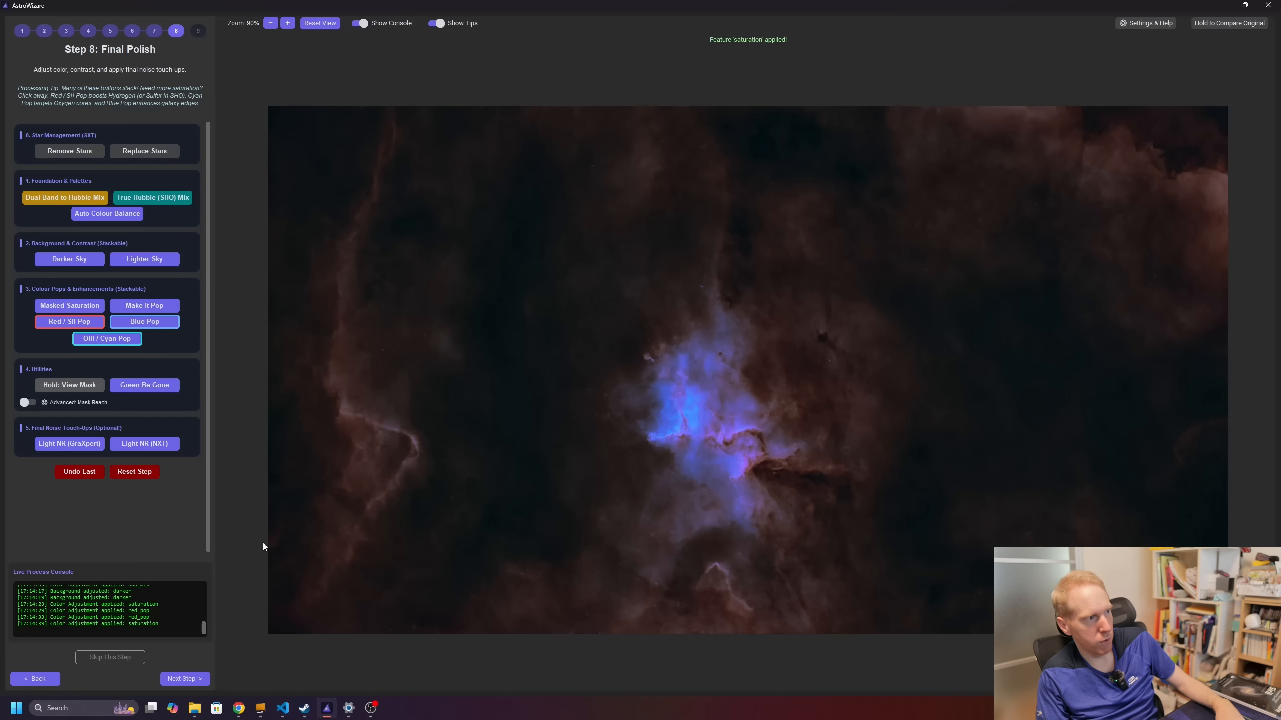
click(79, 474)
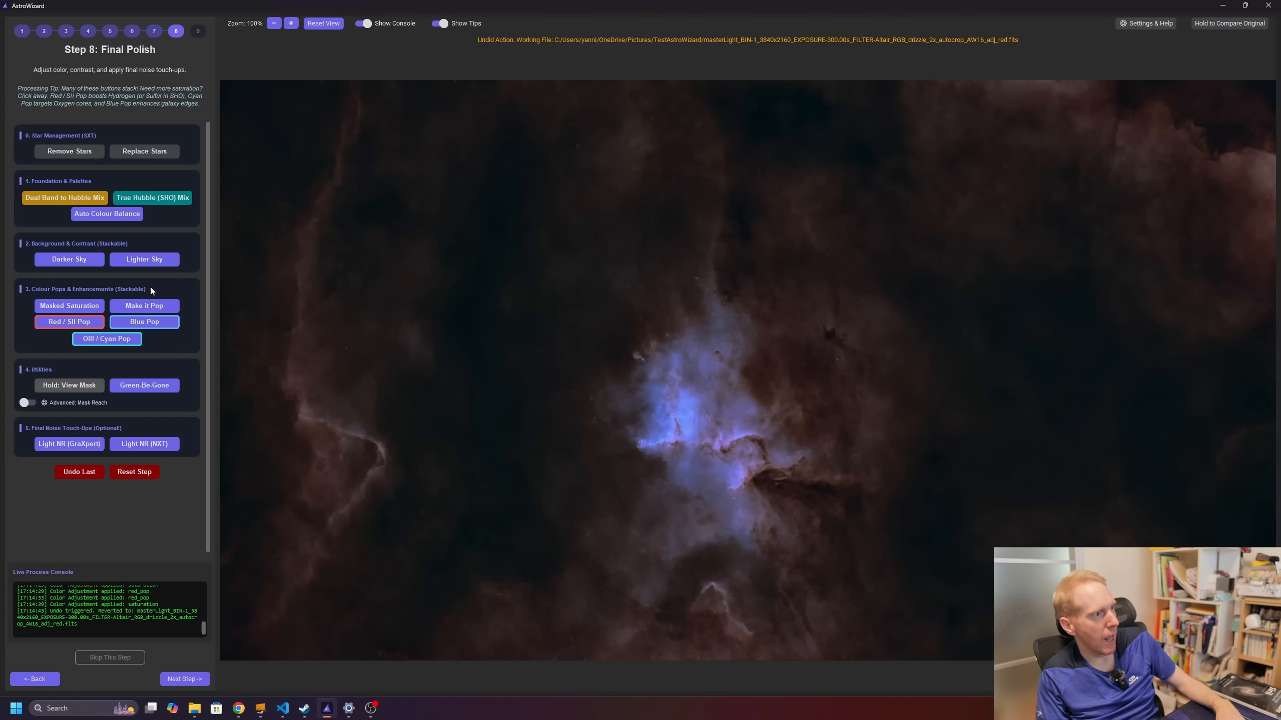
click(145, 386)
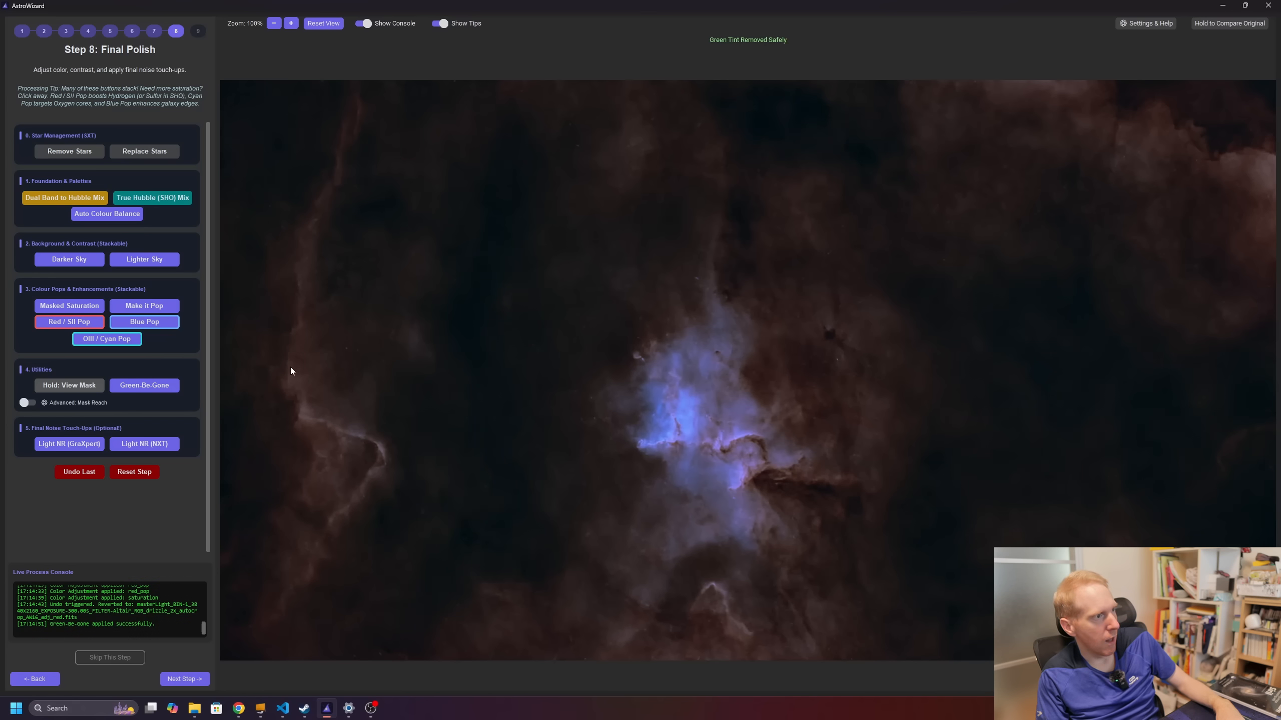
Step: Screen the stars back into the nebula and view the Image45.jpg reference photo
scroll(790, 502, down, 2)
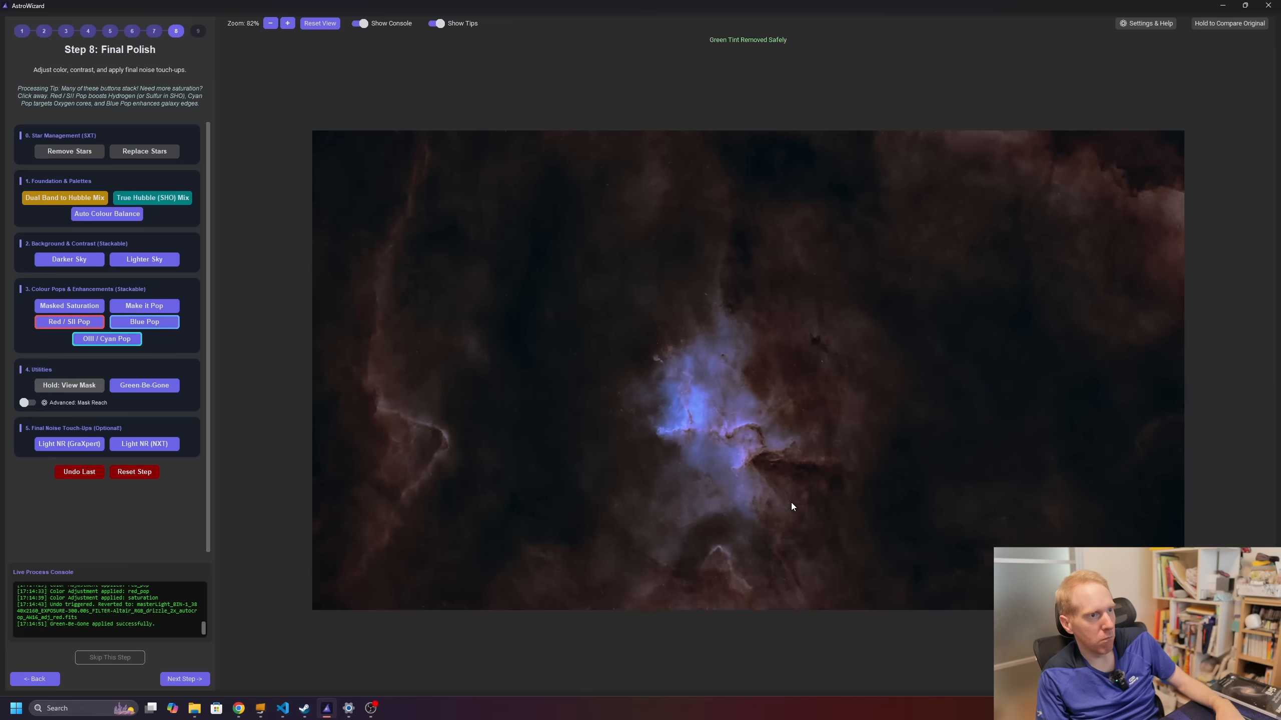
scroll(786, 484, up, 1)
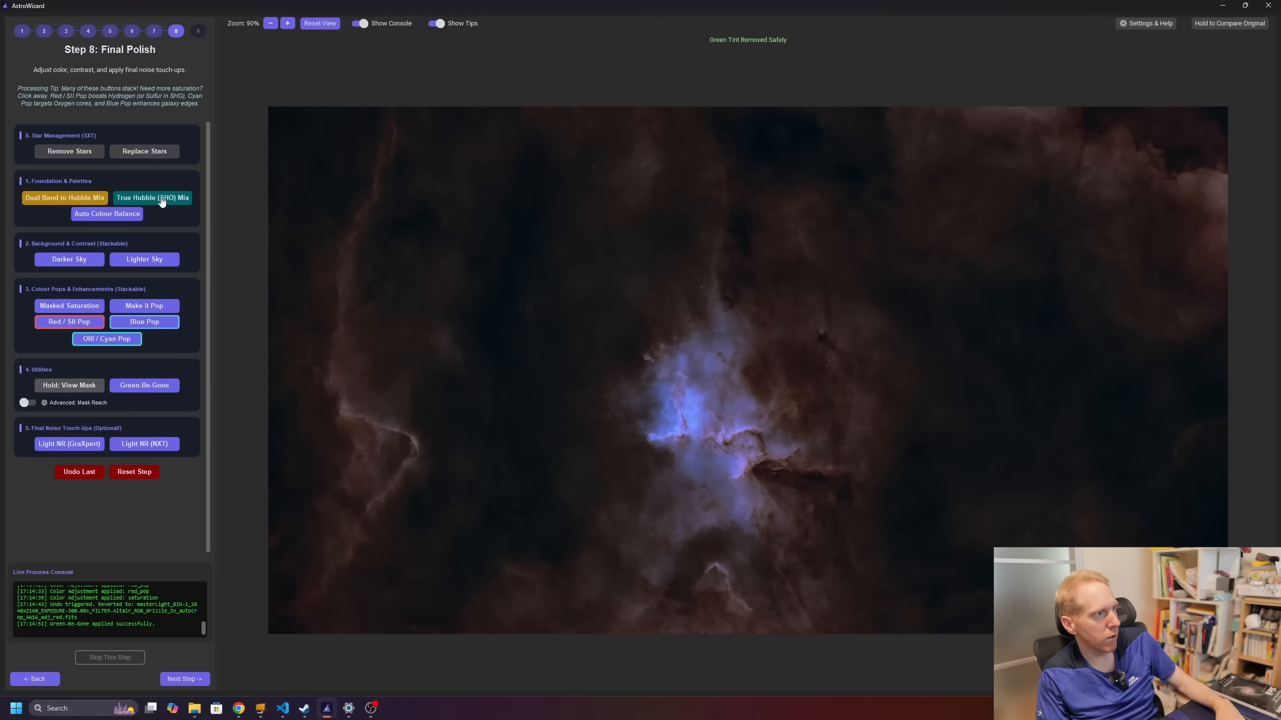
click(126, 153)
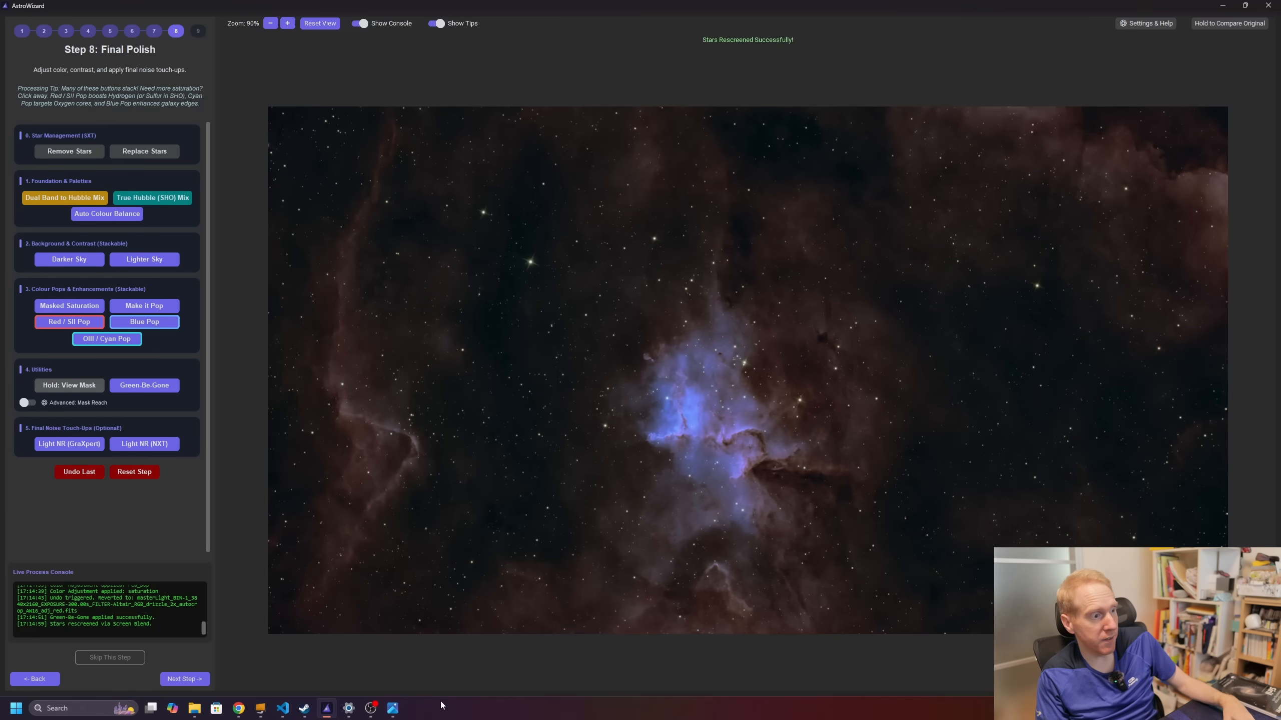
click(393, 708)
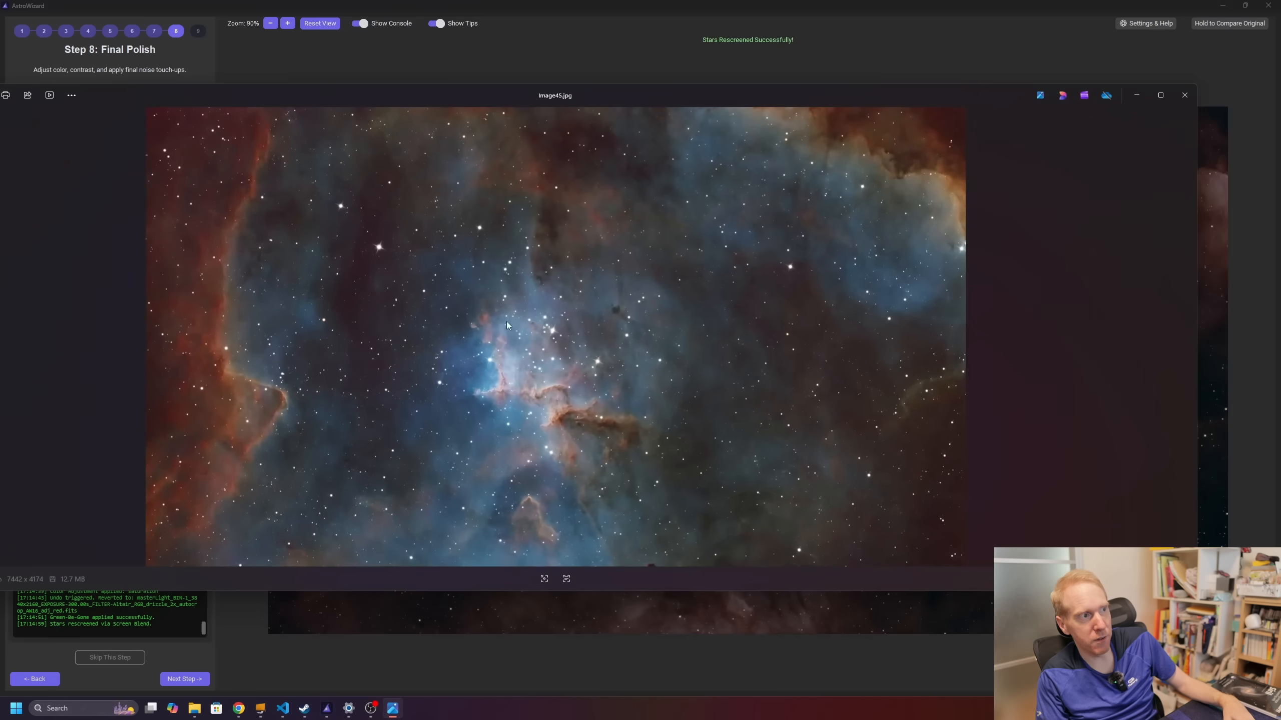
Step: View Image45.jpg maximised in Photos, then minimise it to return to AstroWizard
click(1160, 95)
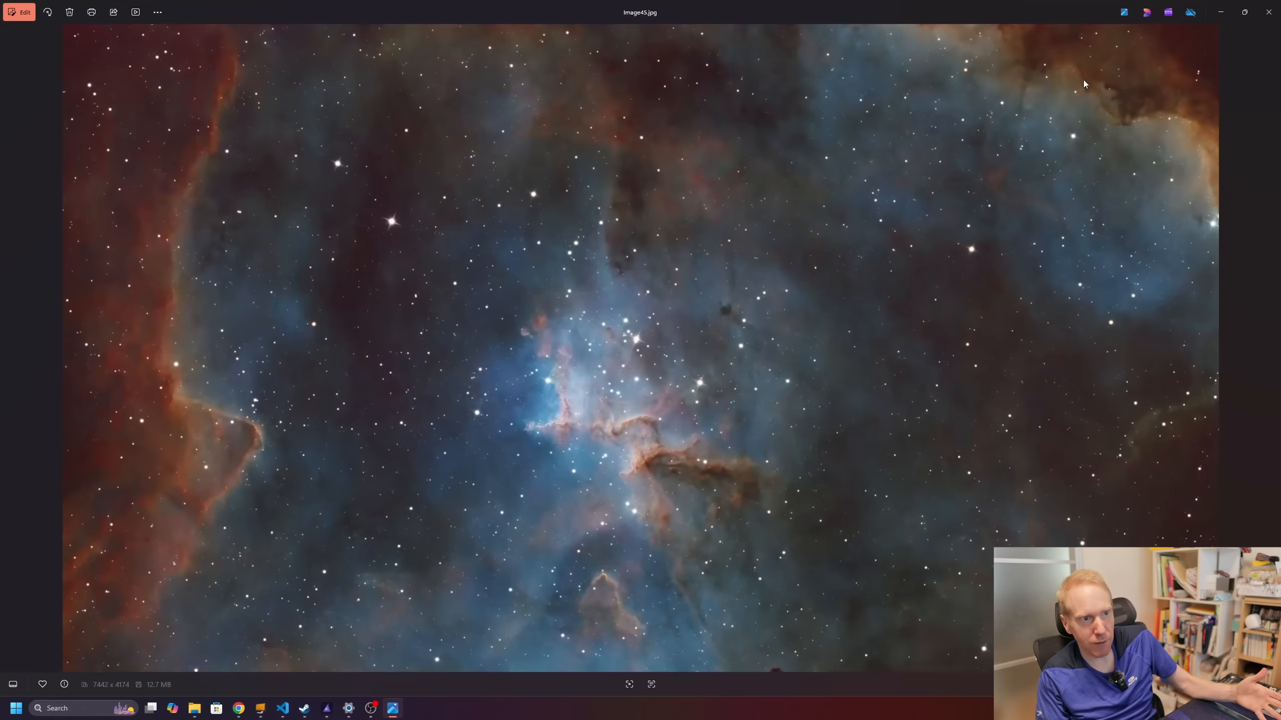
click(1219, 14)
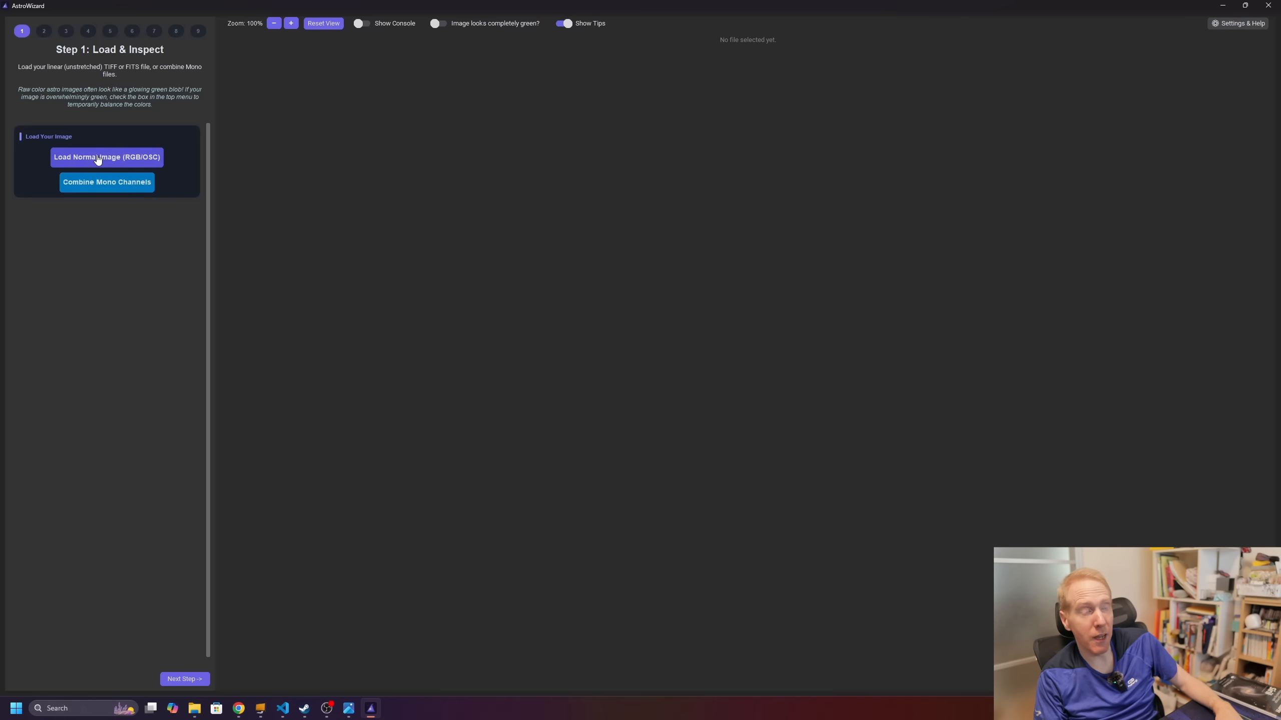
Step: Load the second master light file, crop 2.5% off its edges, and turn on the console log
click(98, 160)
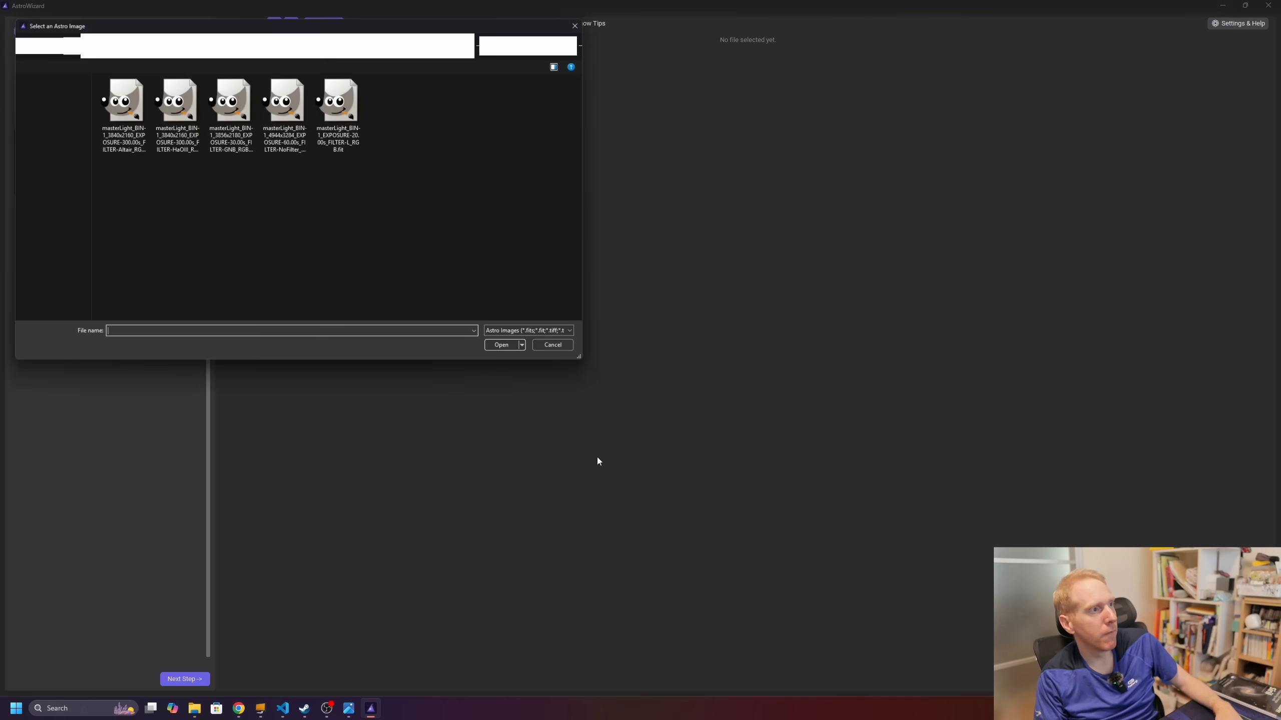
double_click(175, 111)
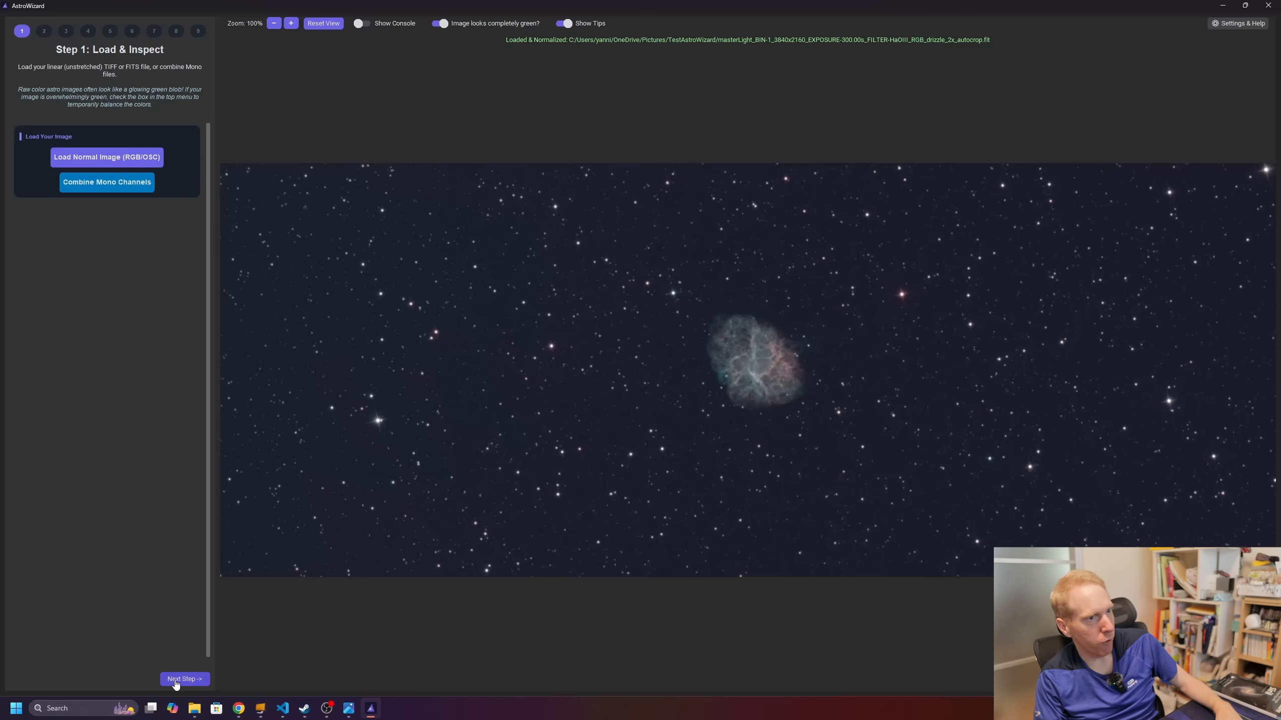
click(190, 685)
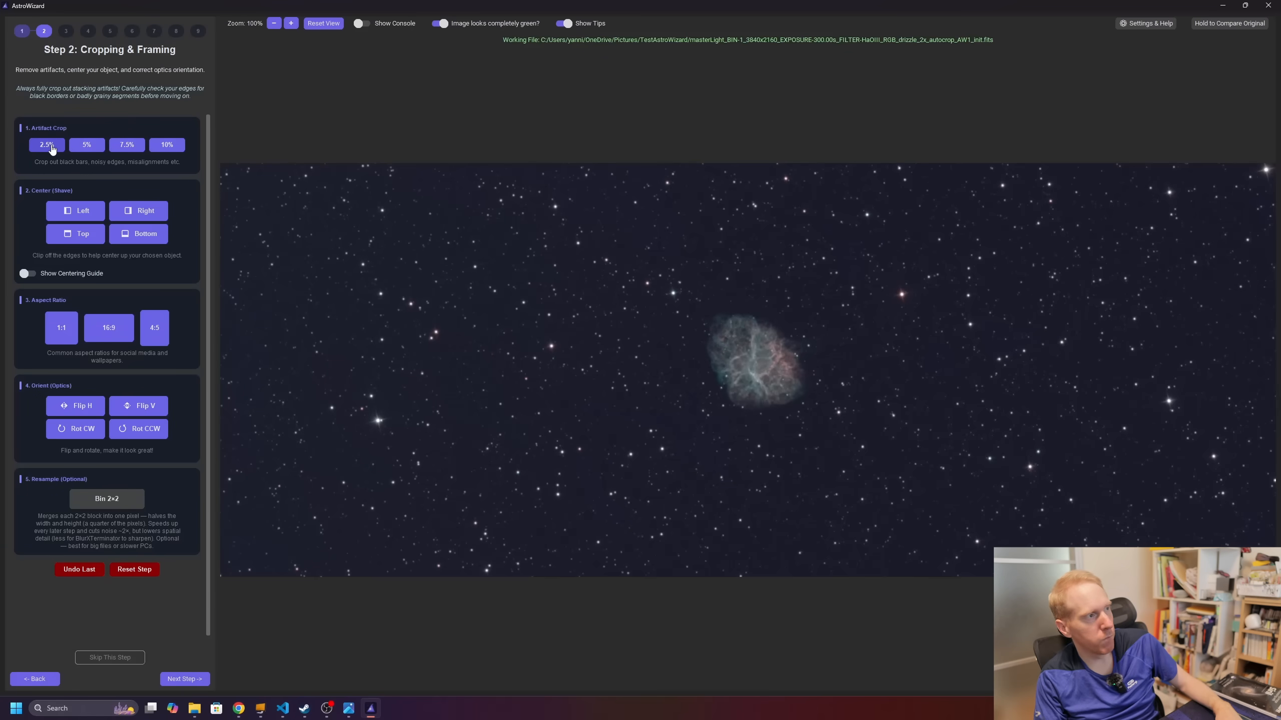
click(47, 145)
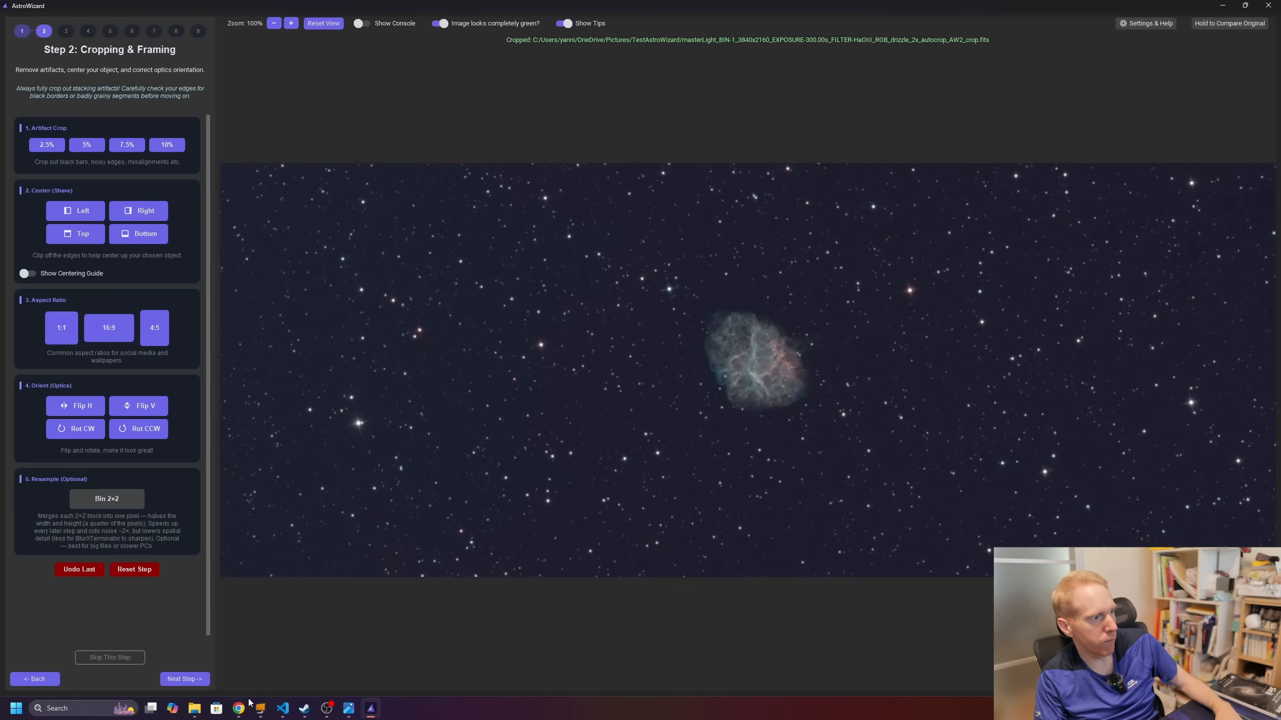
click(361, 23)
Step: Run default GraXpert background extraction and mark the image as not completely green
click(190, 680)
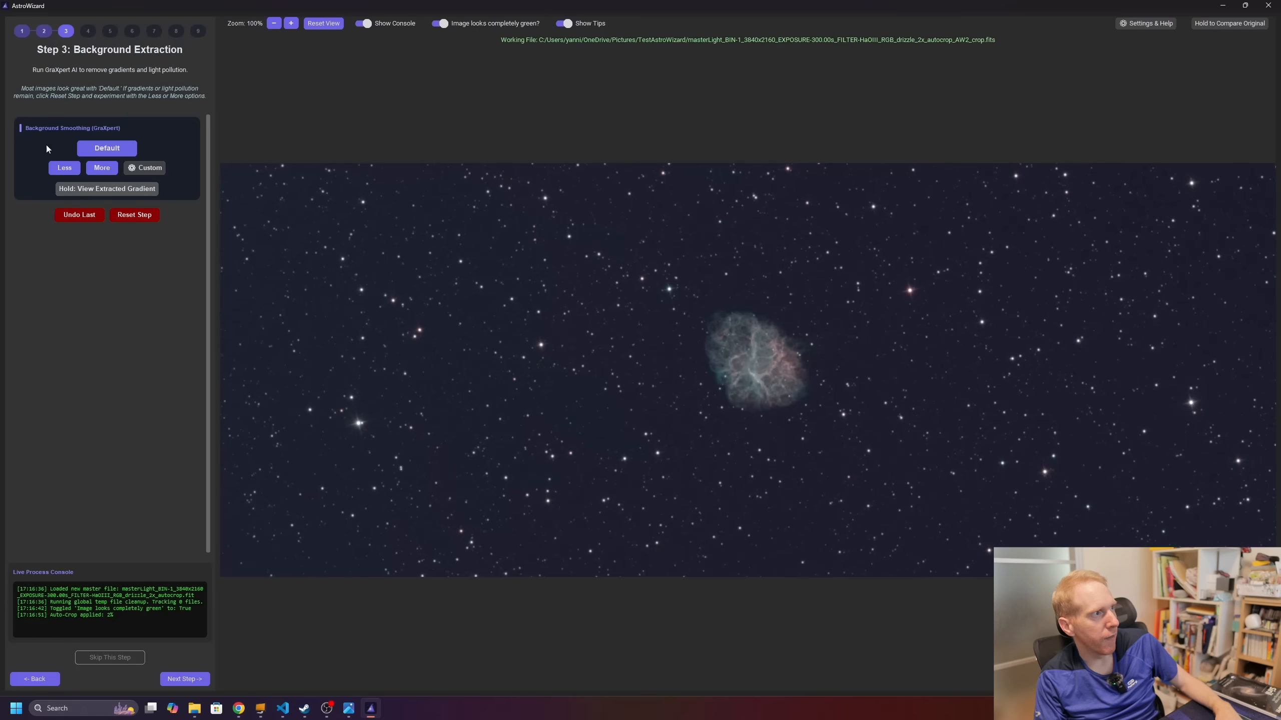
click(106, 148)
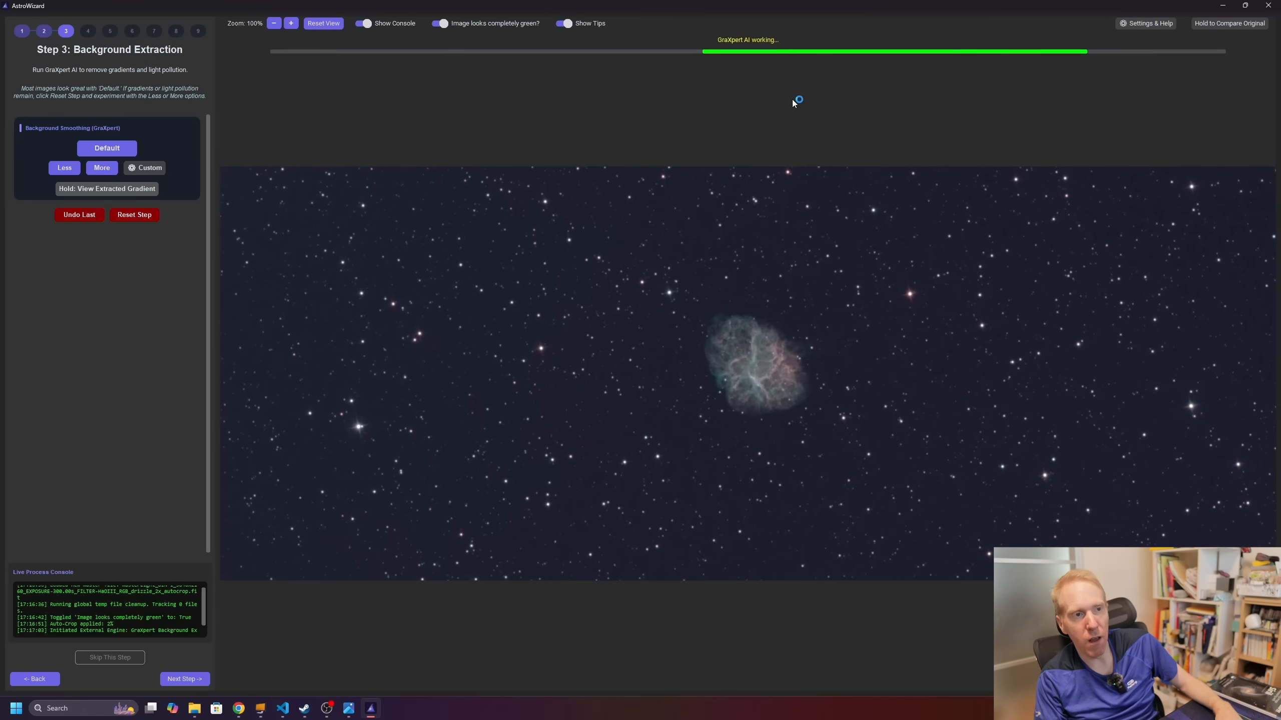
click(444, 28)
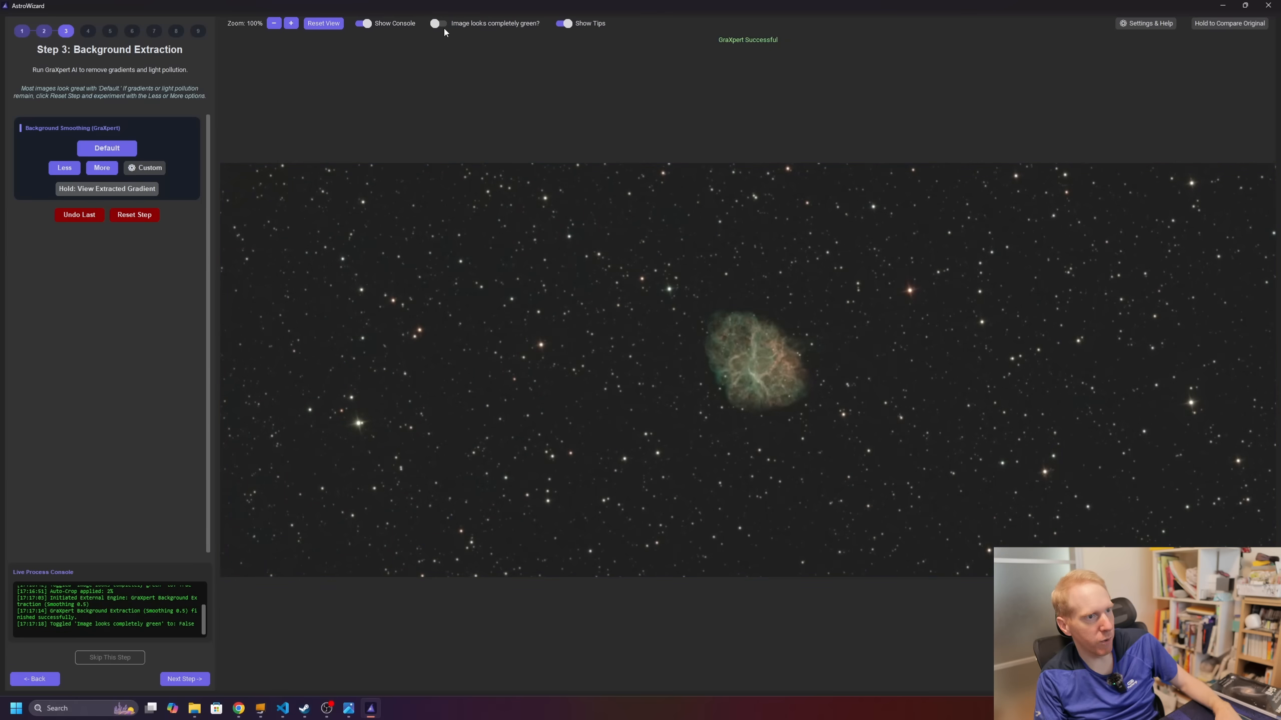
Step: Neutralize the sky background colour in the colour calibration step
click(185, 679)
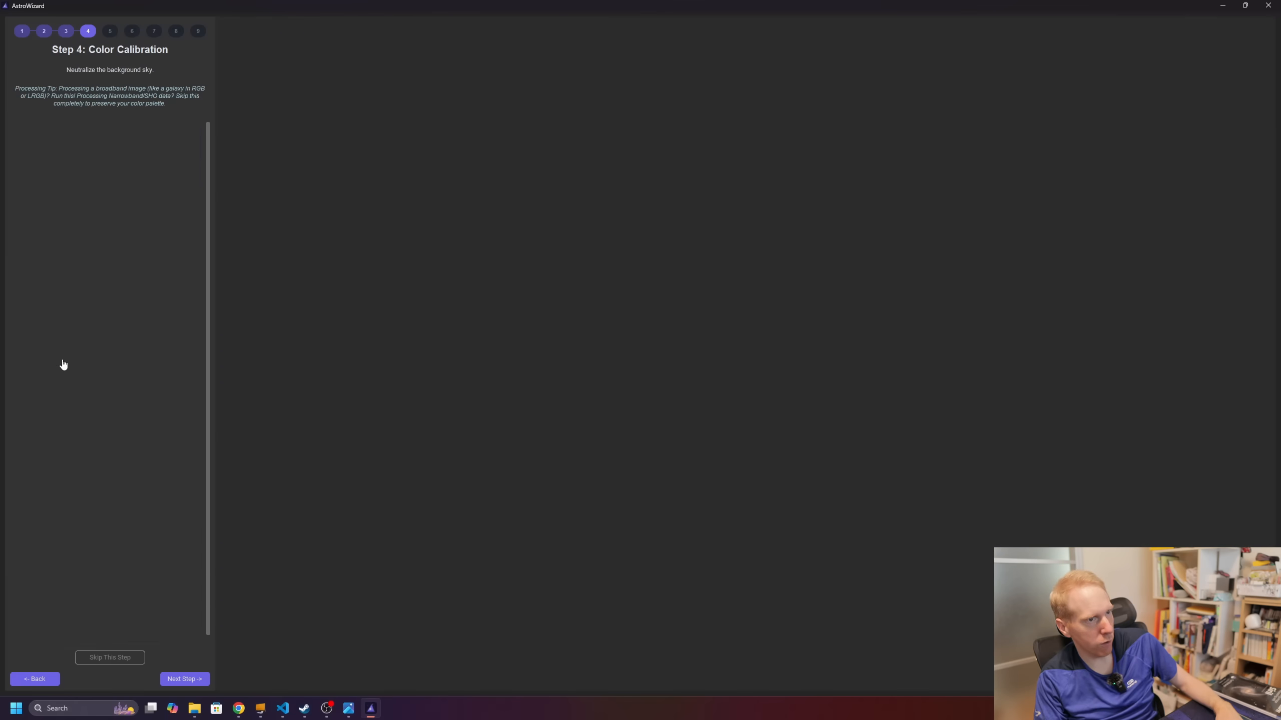
click(121, 158)
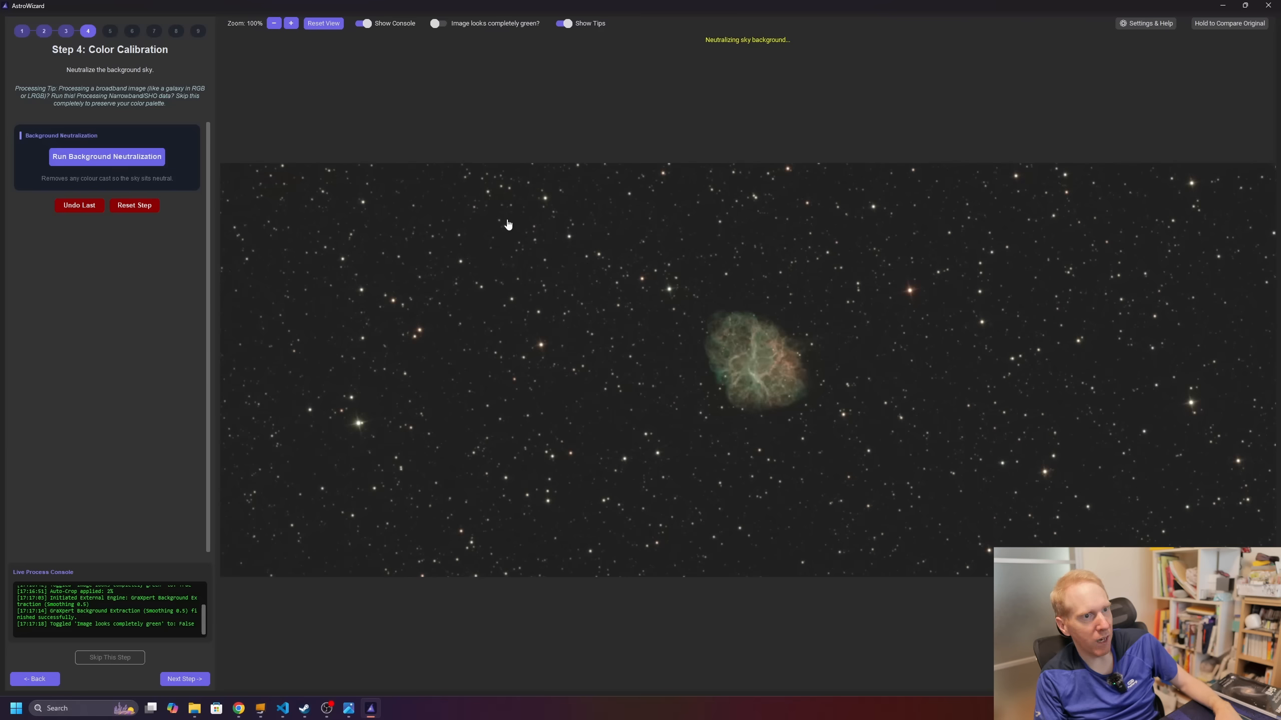
click(185, 680)
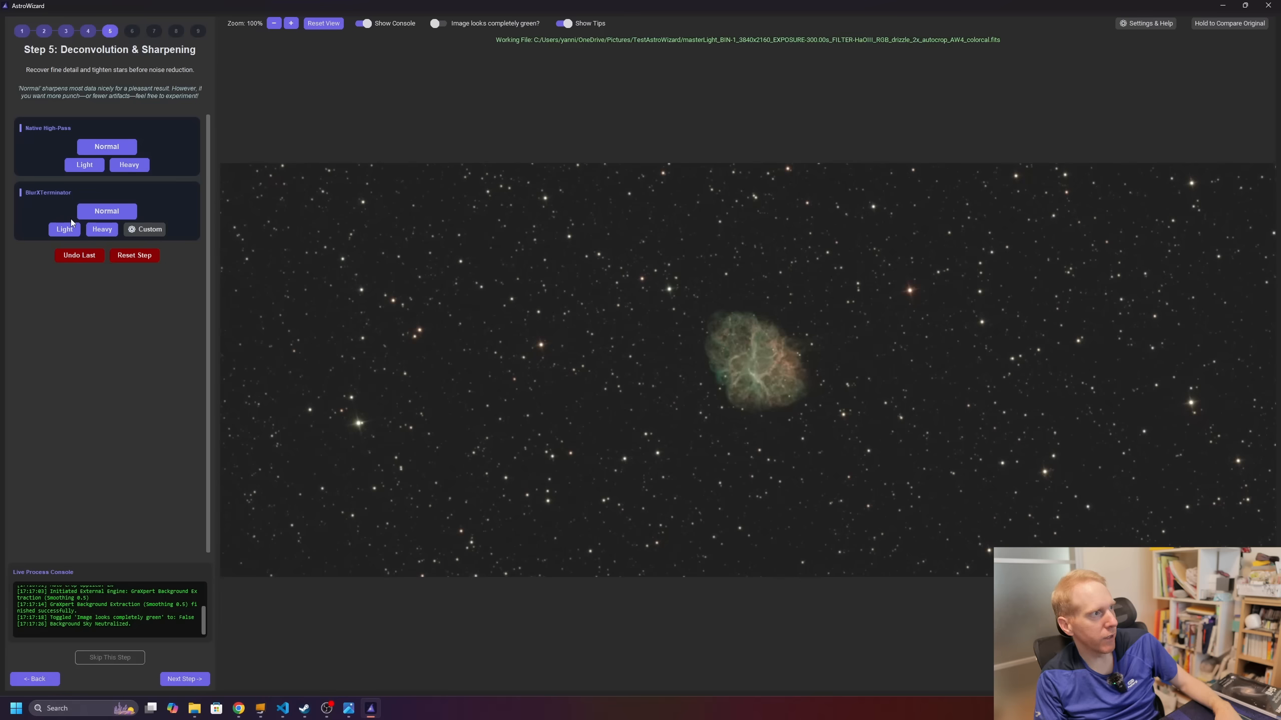
Step: Sharpen with BlurXTerminator at Normal strength and compare against the original
click(108, 211)
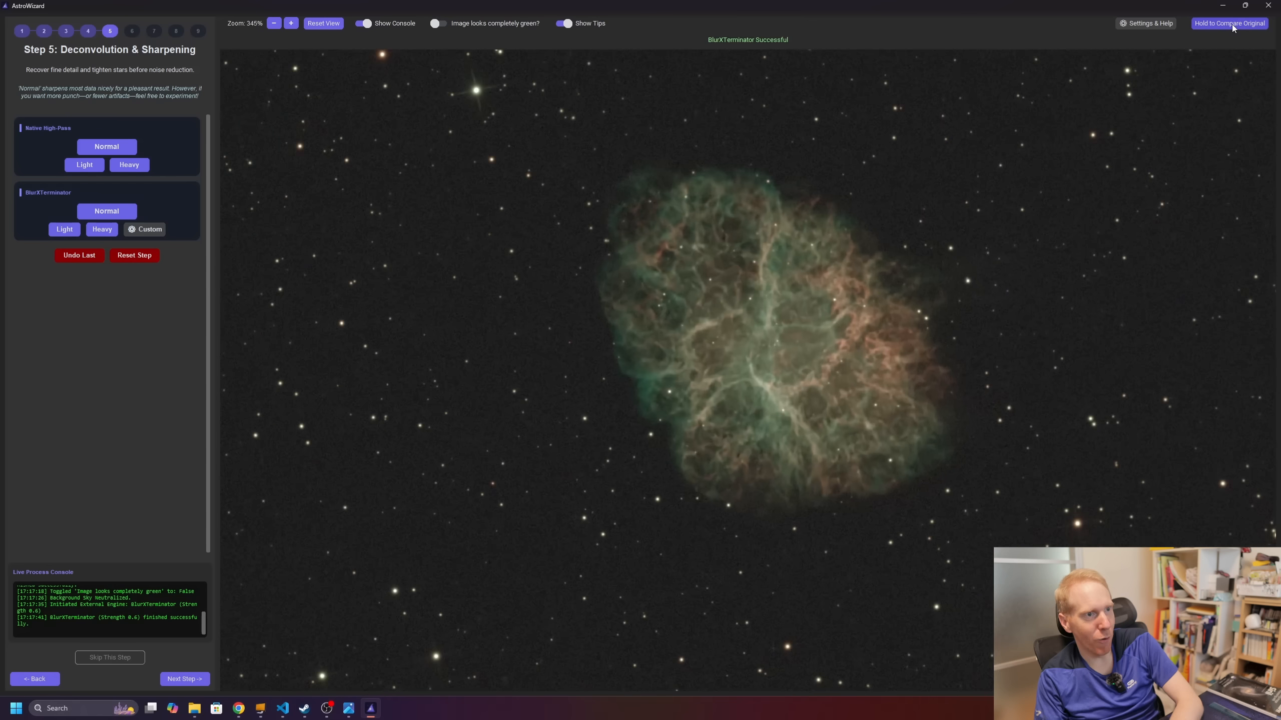
click(1231, 24)
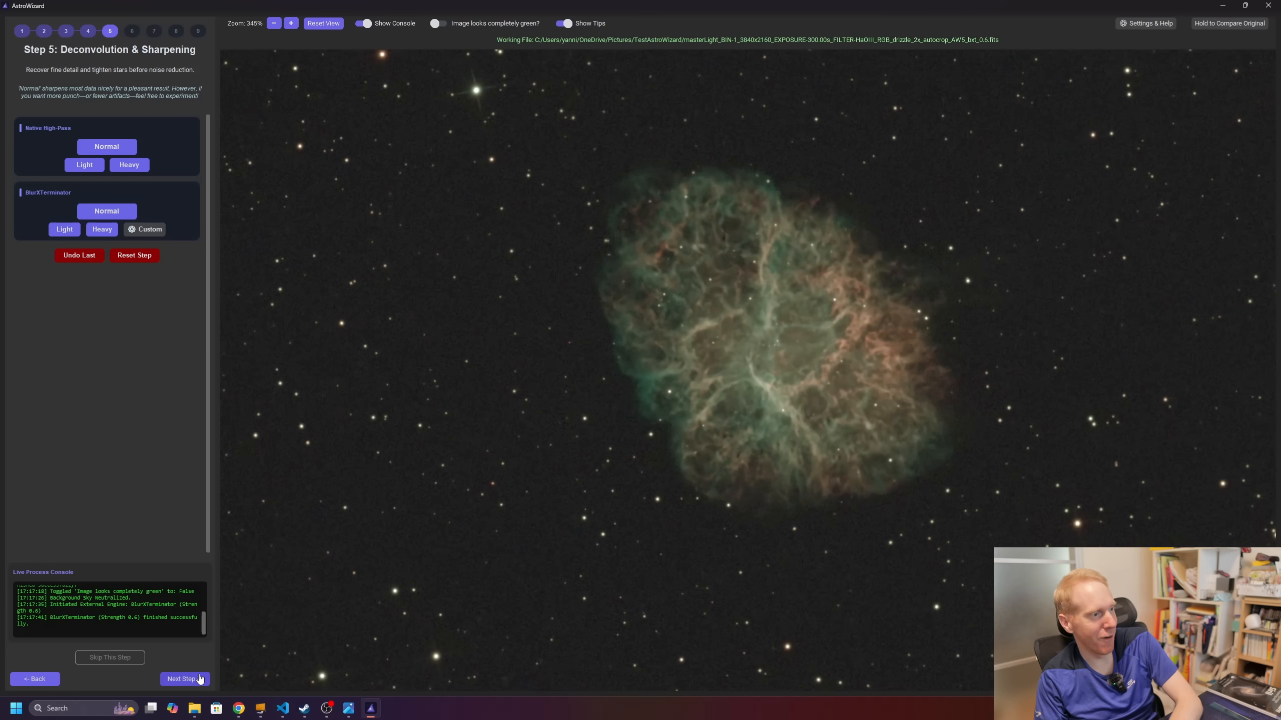
click(185, 681)
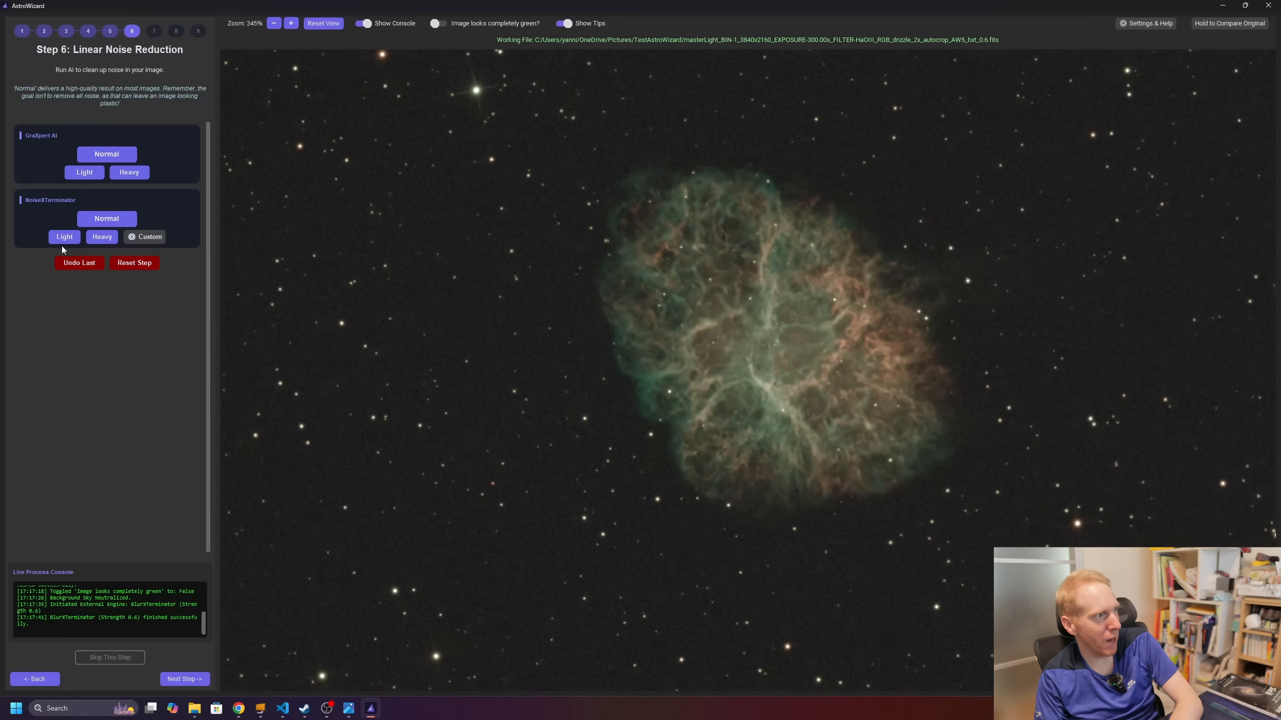
Step: Run a custom NoiseXTerminator pass with 1 iteration and strength about 0.7
click(143, 237)
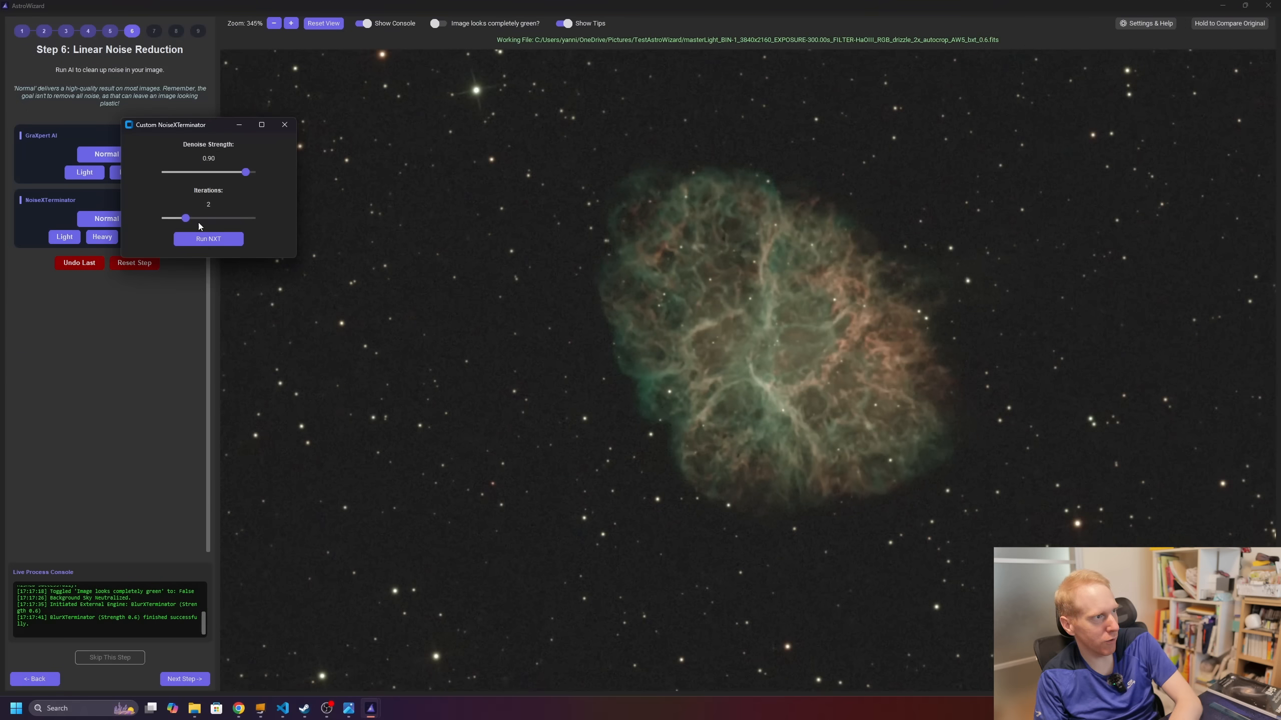
drag(184, 220, 154, 217)
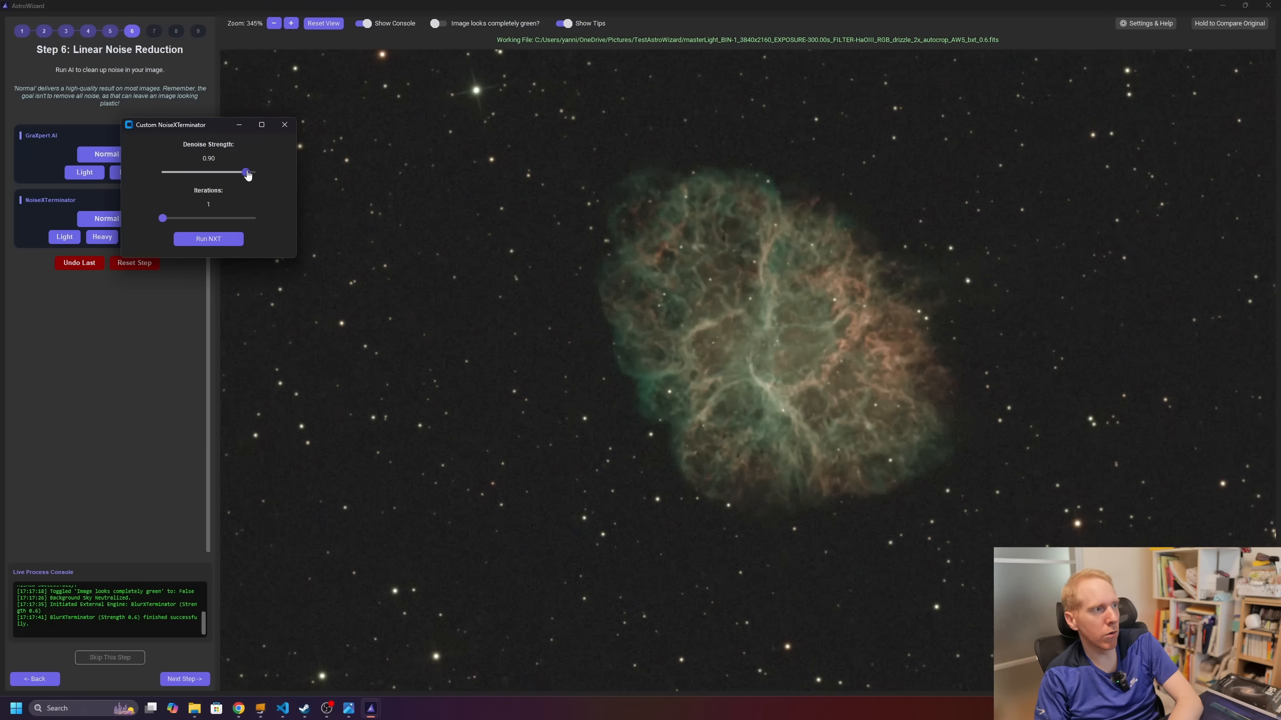
drag(246, 173, 229, 179)
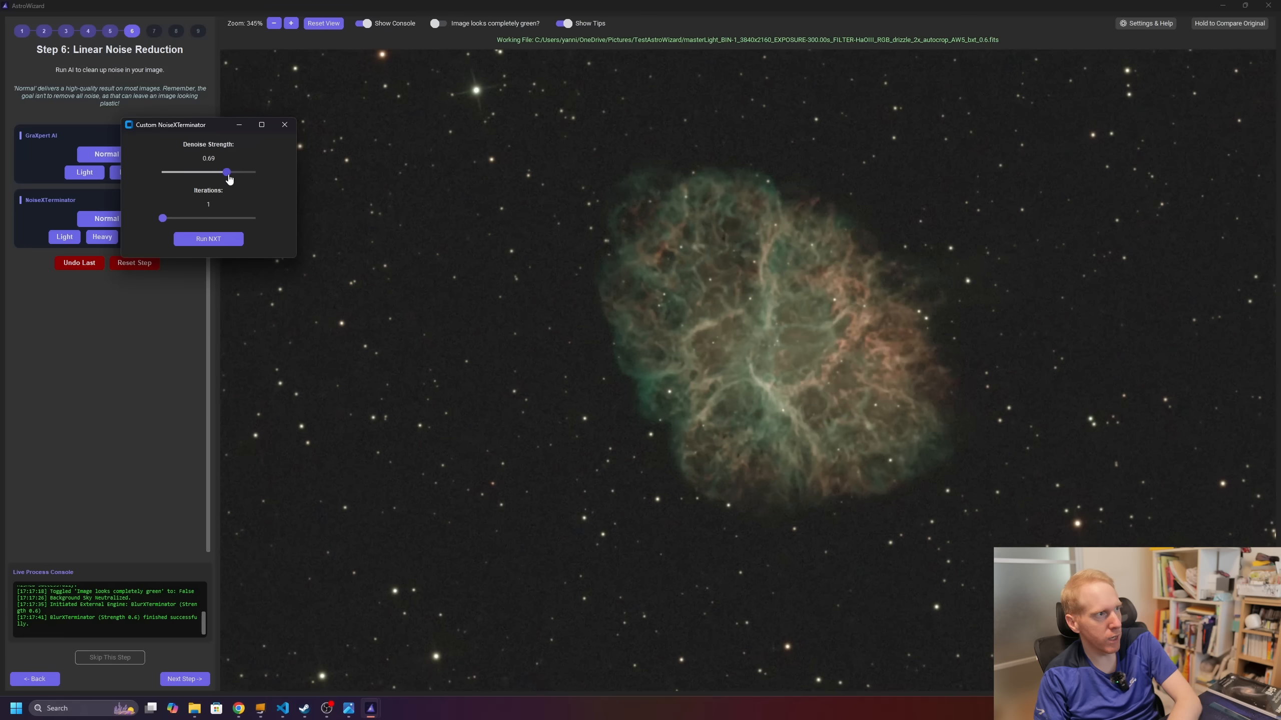
click(200, 239)
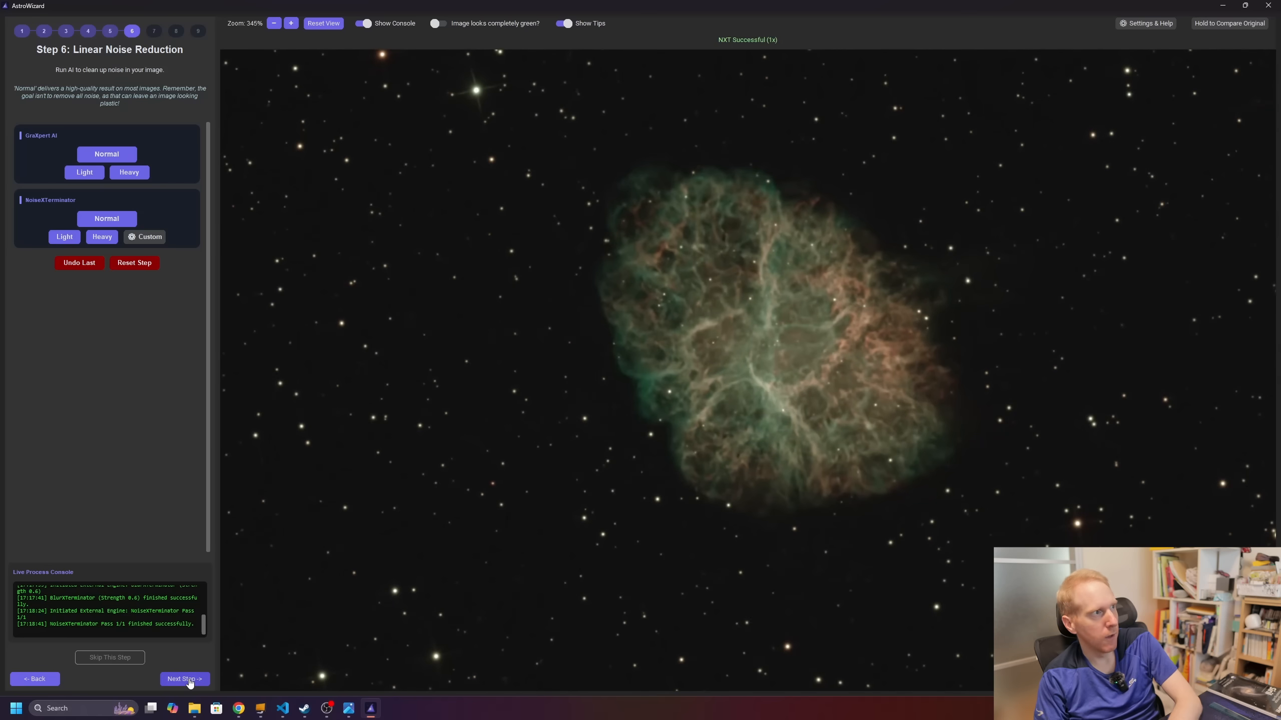
click(189, 681)
Step: Apply a Normal stretch, then try Auto Colour Balance in Final Polish and undo it
click(100, 150)
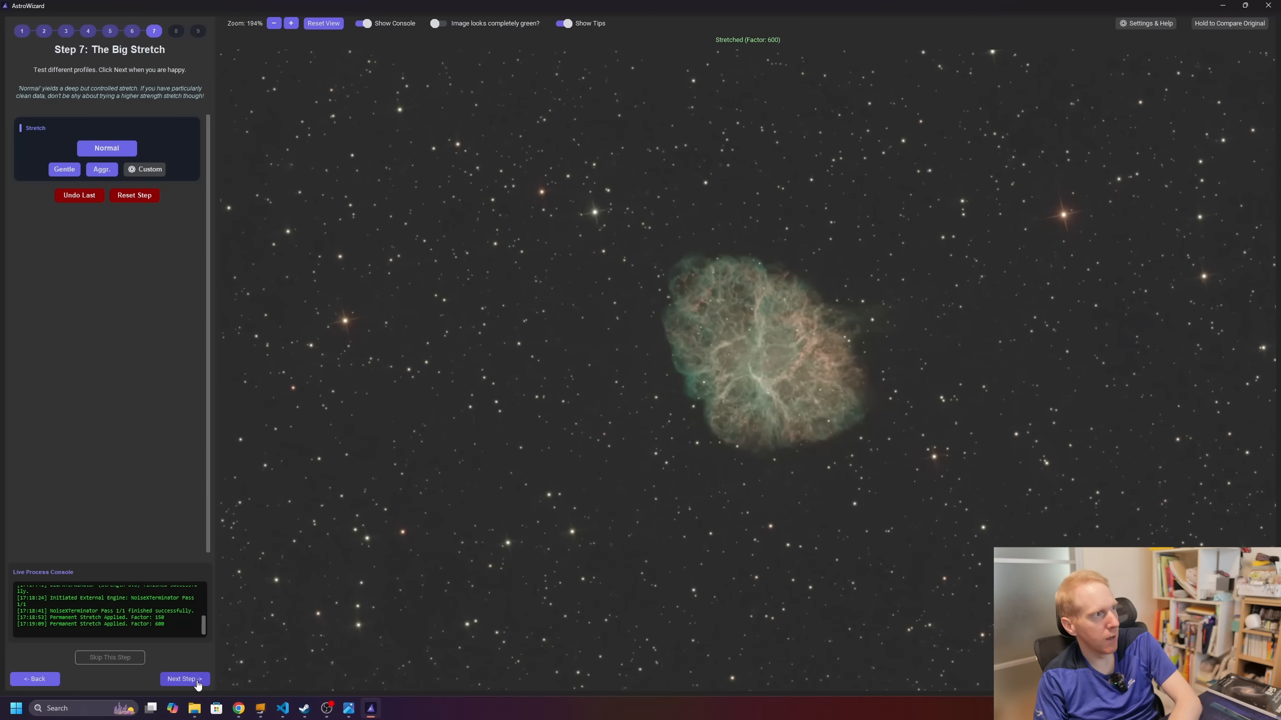
click(185, 680)
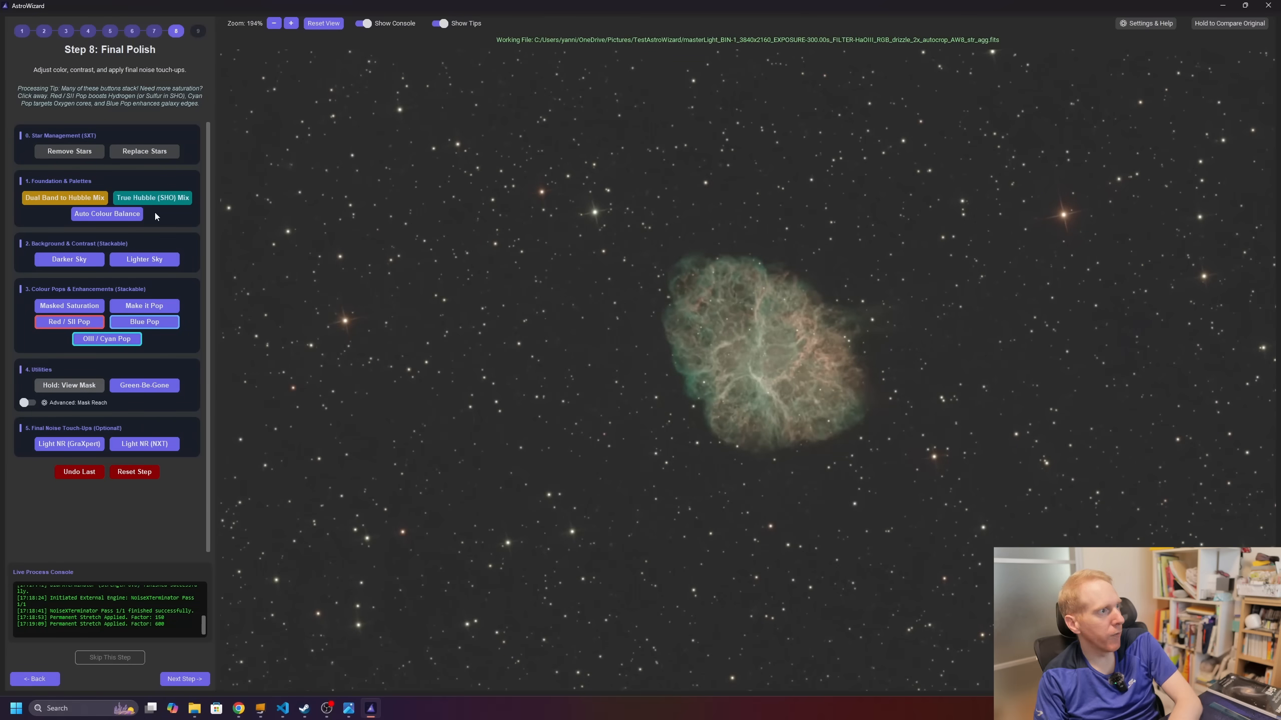
click(105, 215)
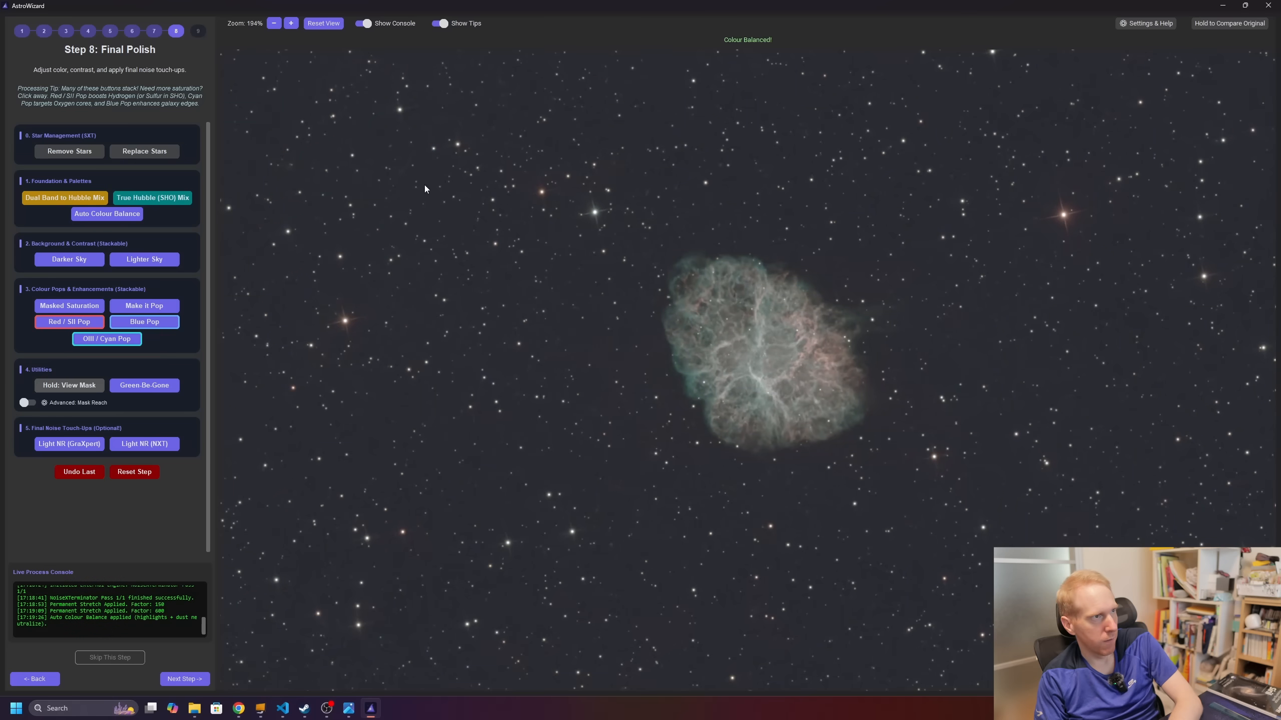
click(79, 472)
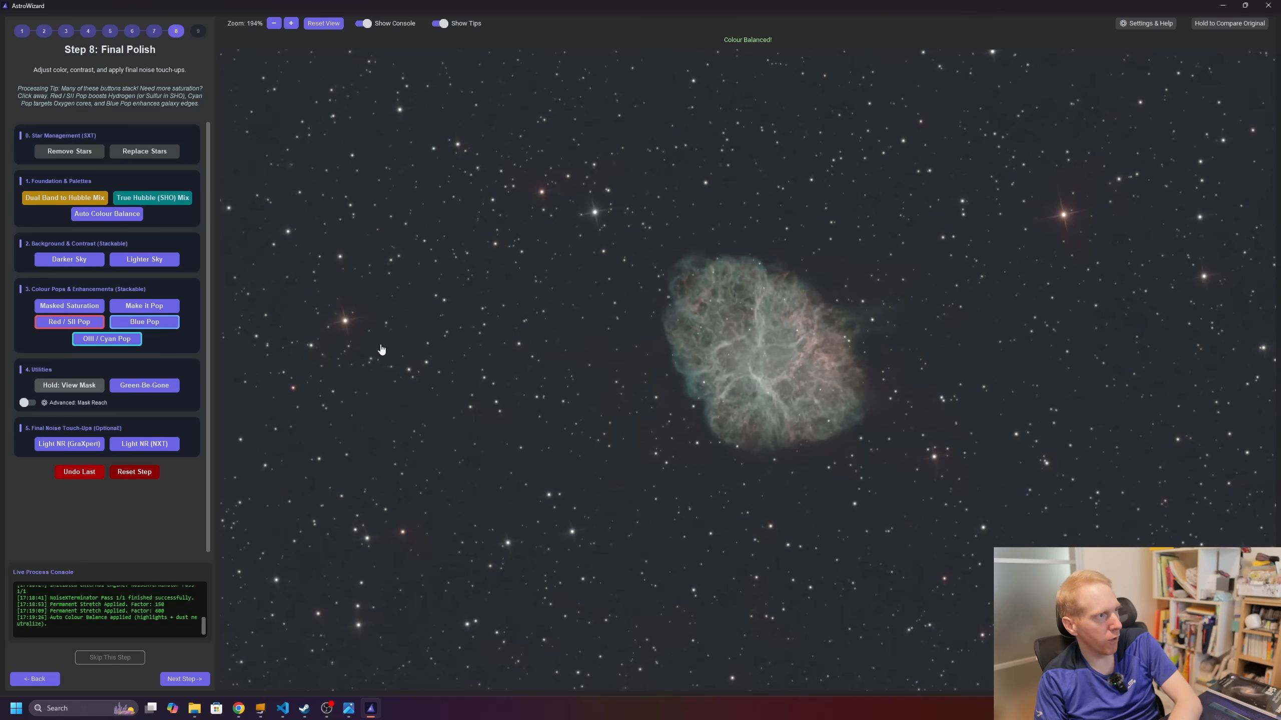
scroll(825, 366, up, 4)
scroll(749, 360, up, 3)
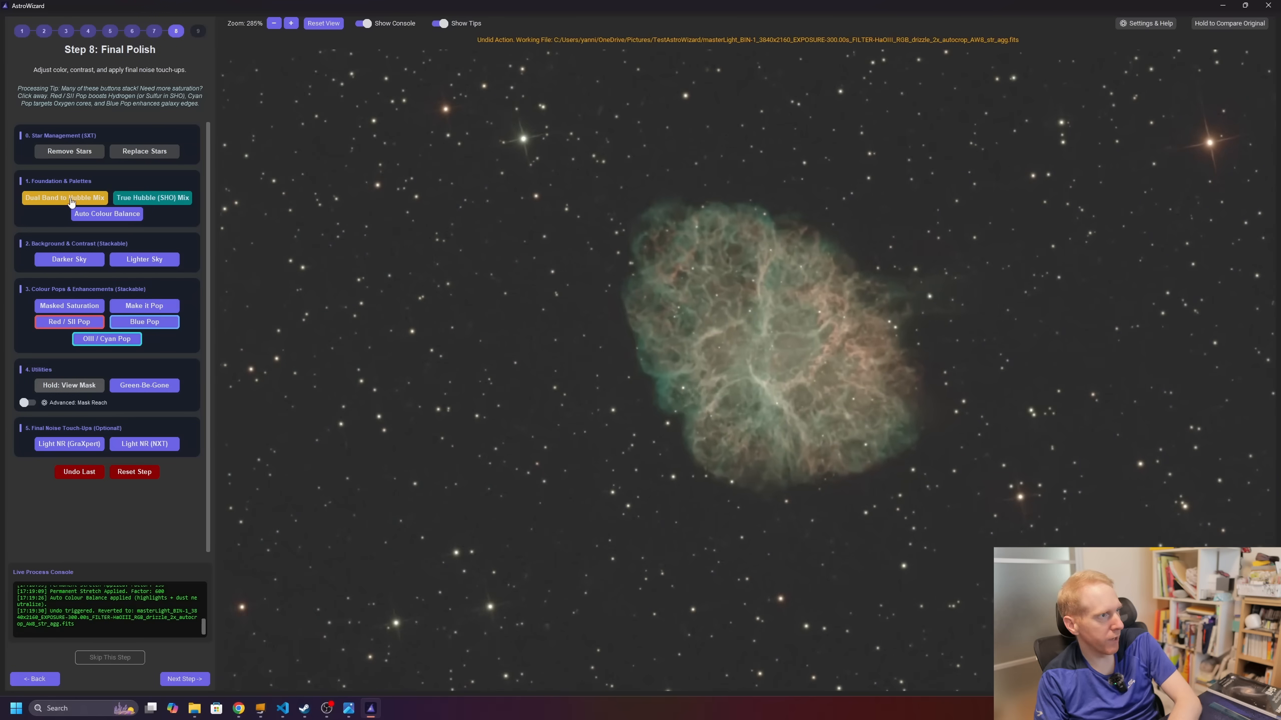
Step: Try the dual band to Hubble palette mix, then undo it
click(54, 199)
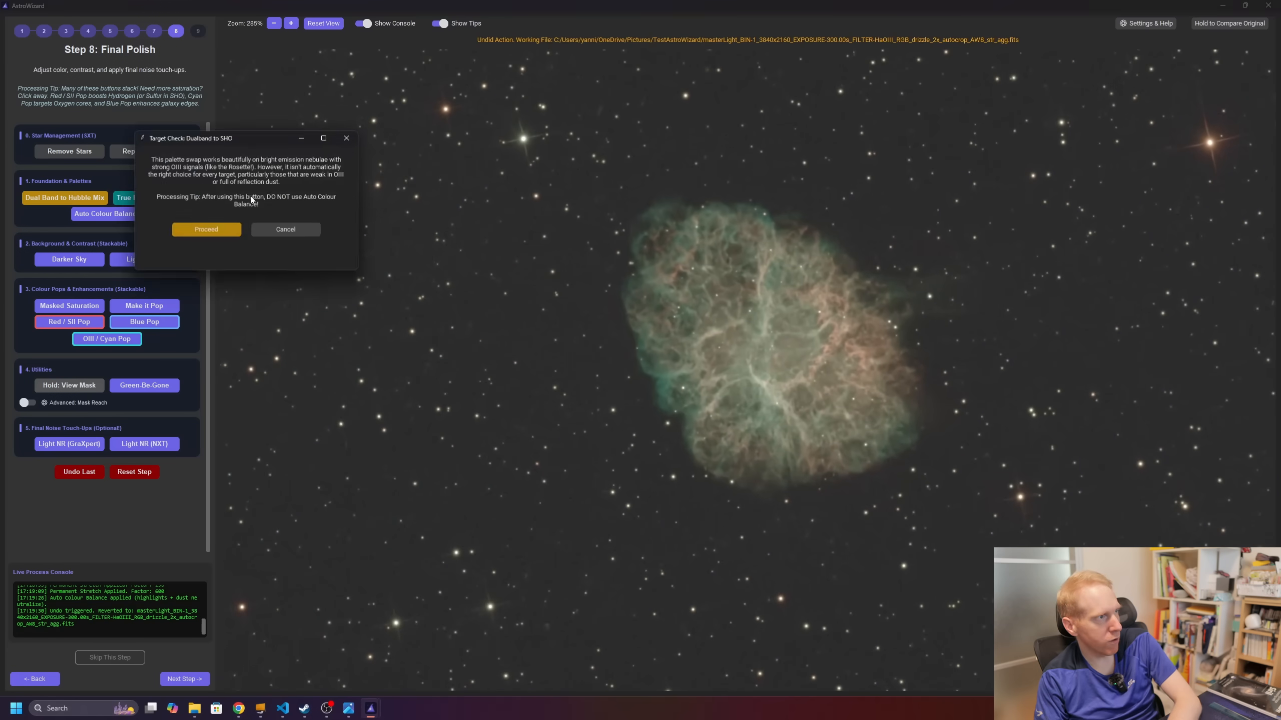
click(194, 233)
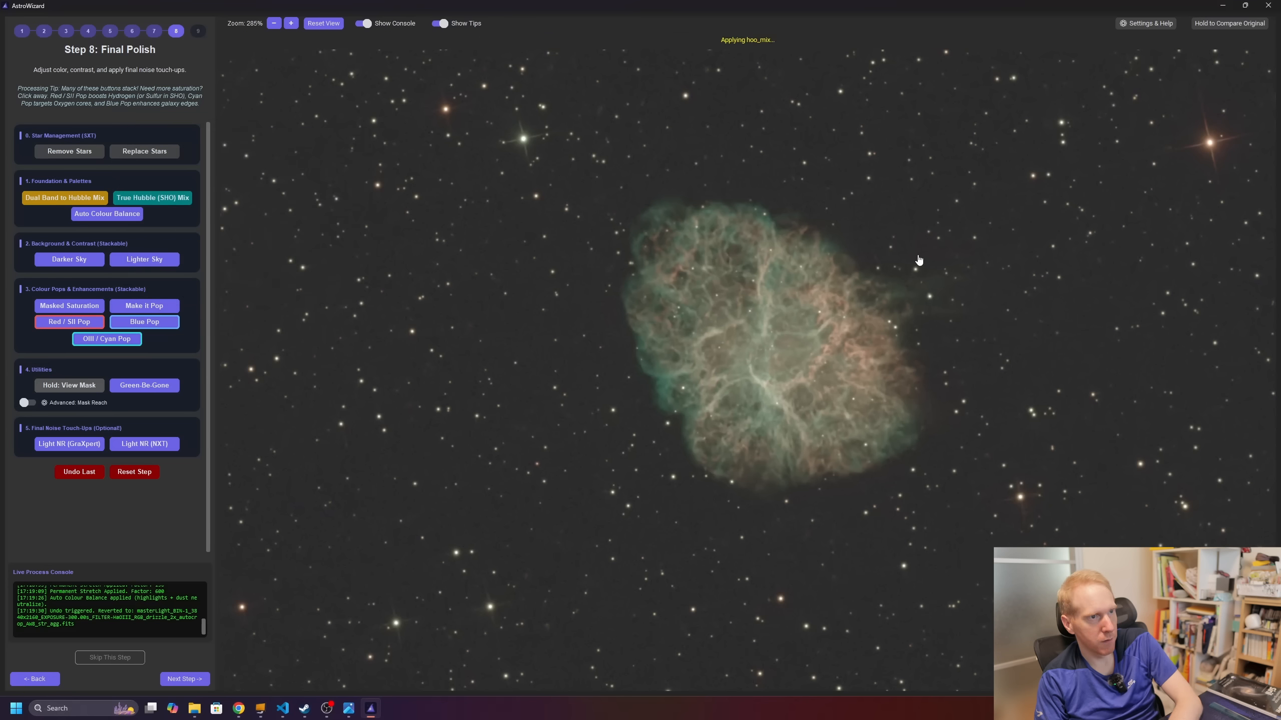
click(80, 474)
scroll(761, 335, up, 5)
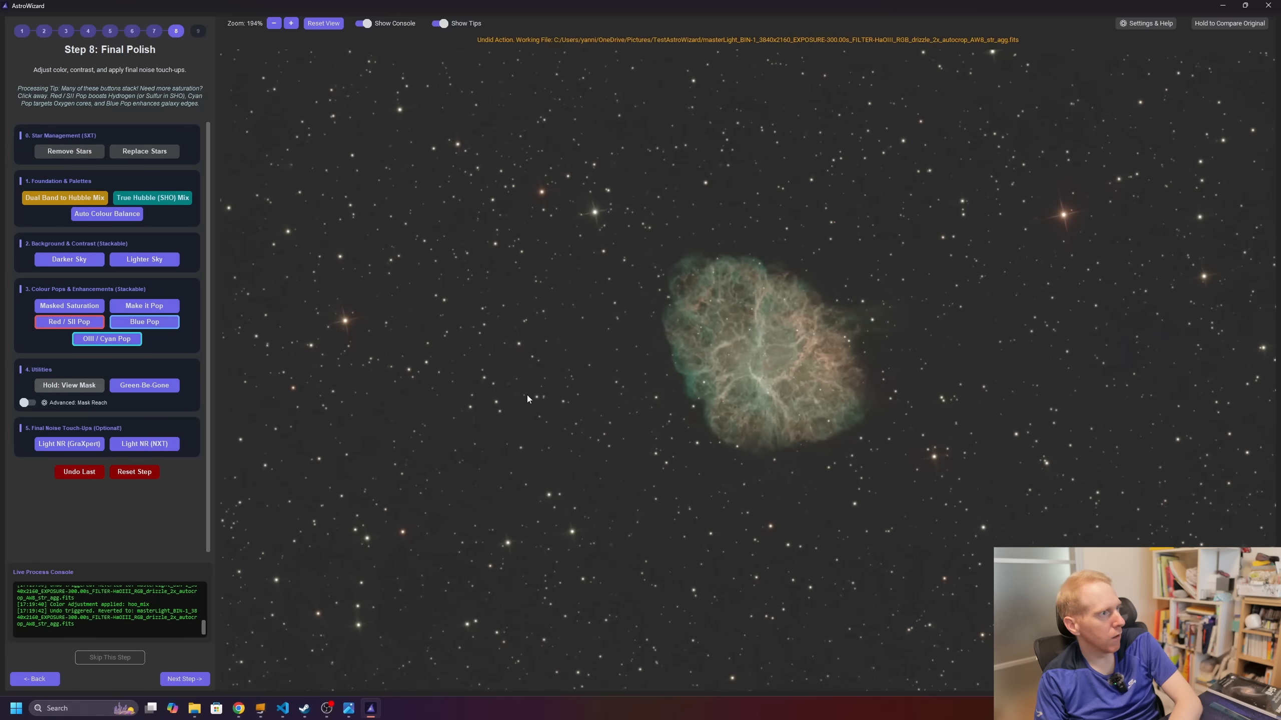
Step: Apply Darker Sky twice, Masked Saturation, Make it Pop, and OIII / Cyan Pop
click(75, 260)
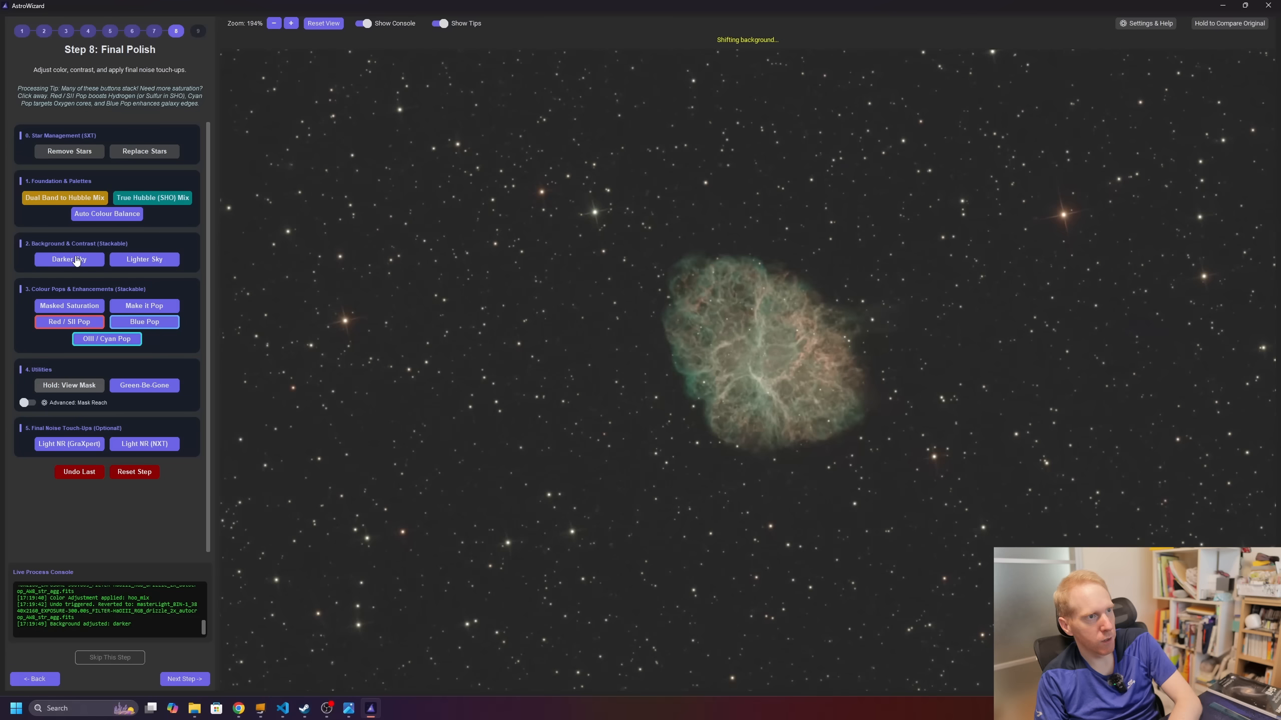
click(75, 260)
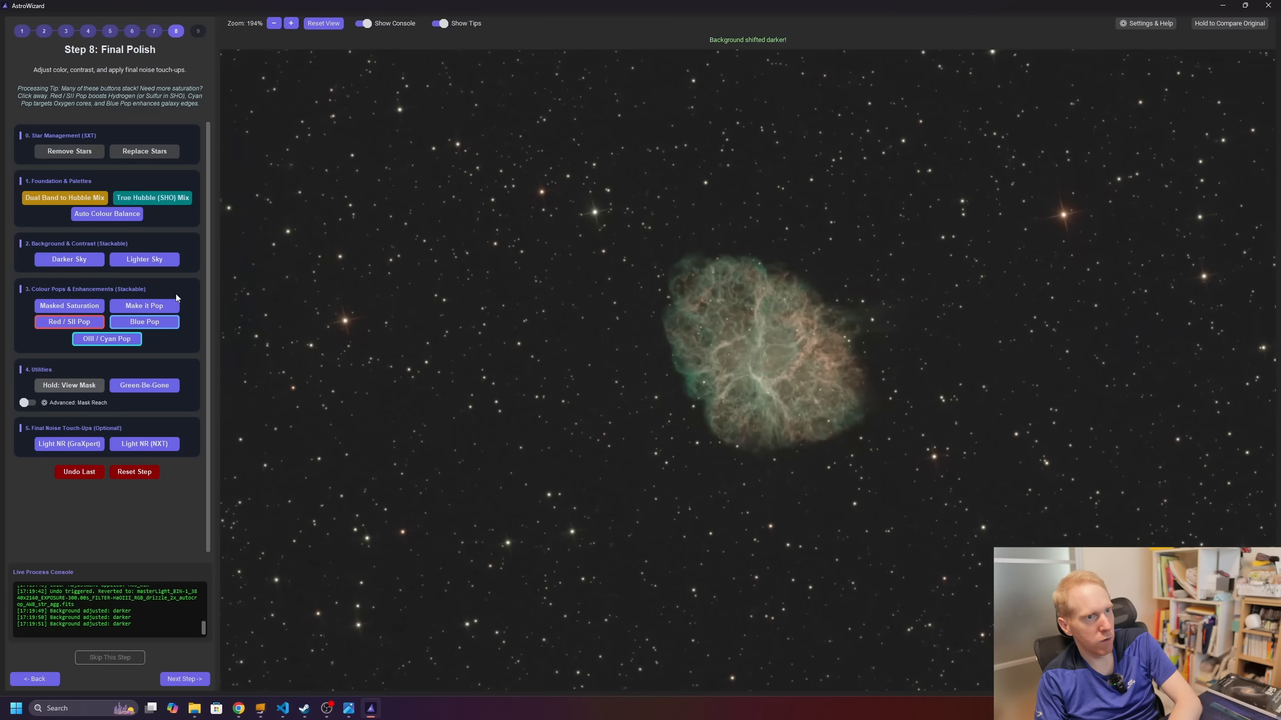
click(71, 308)
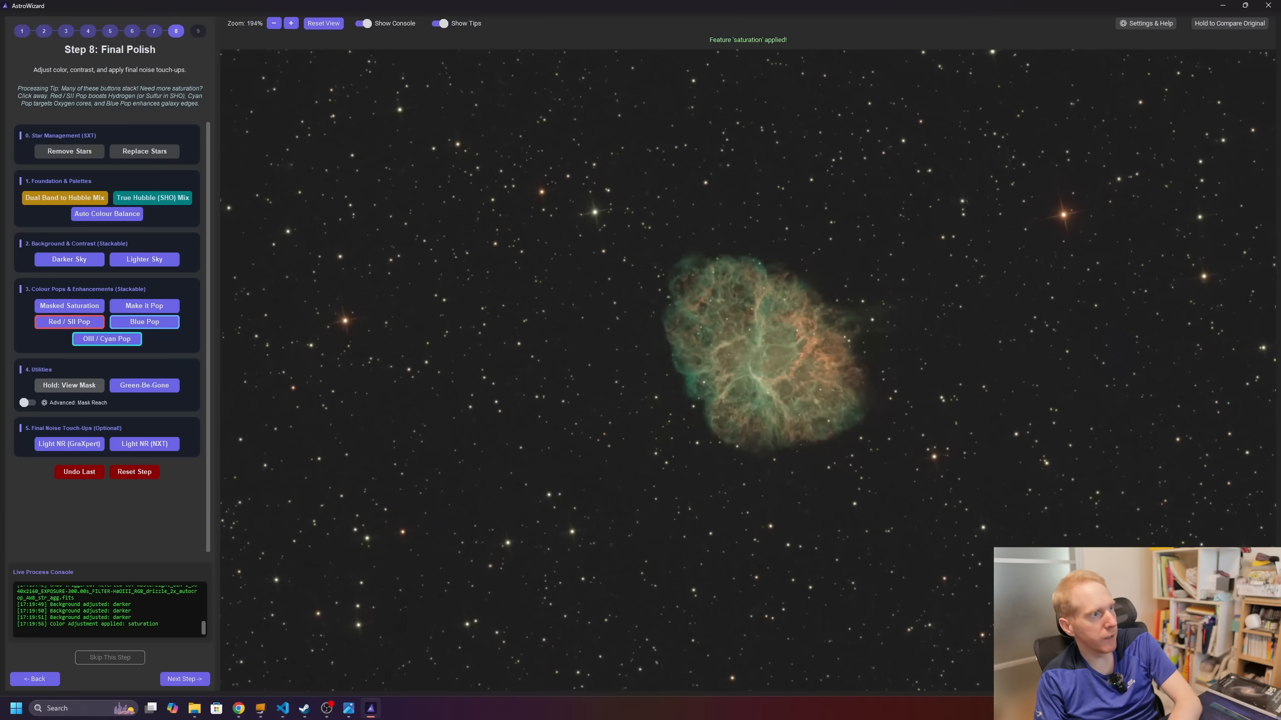
click(155, 307)
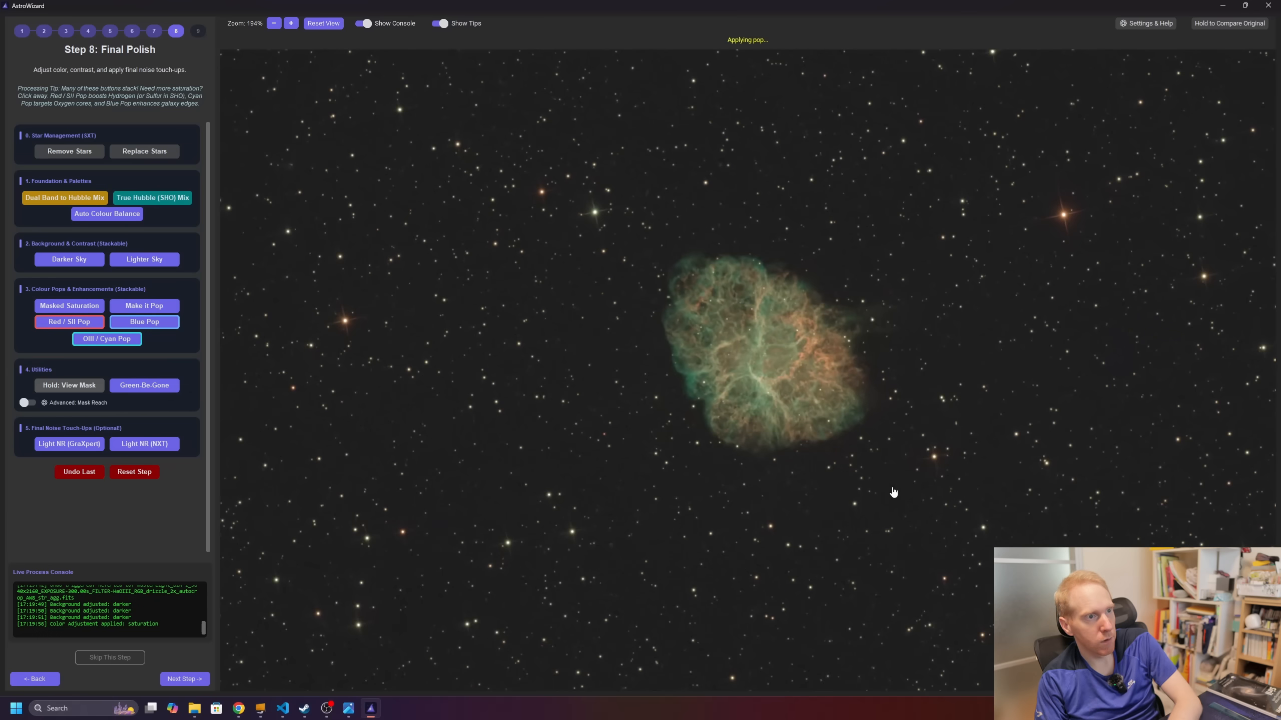
click(112, 345)
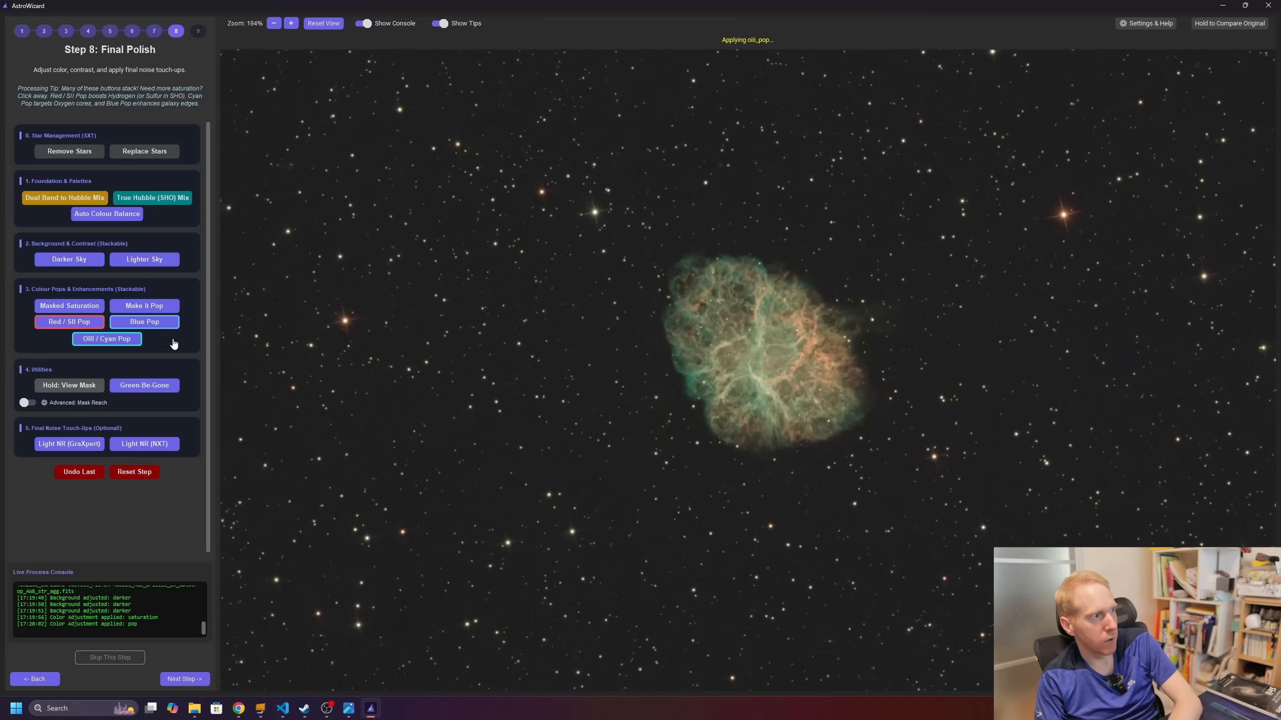
Step: Undo the OIII pop, then try Red / SII Pop and Green-Be-Gone, undoing each
click(82, 473)
scroll(768, 373, up, 5)
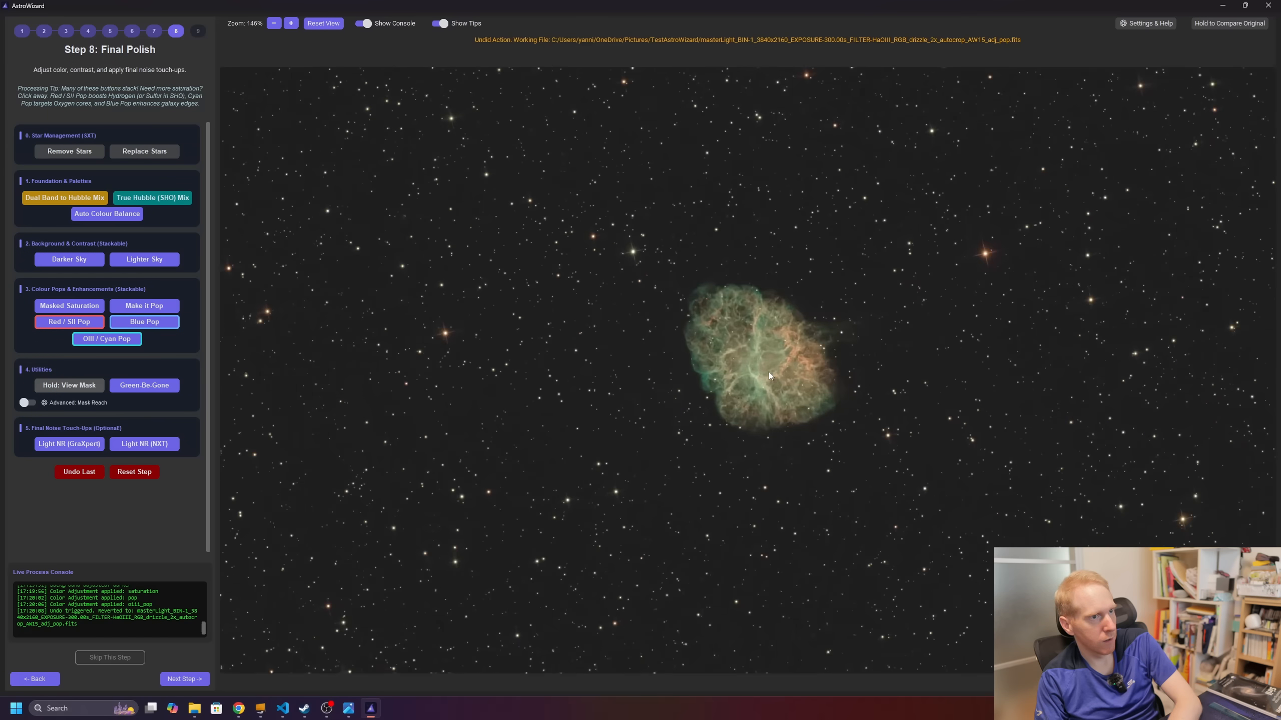
click(57, 326)
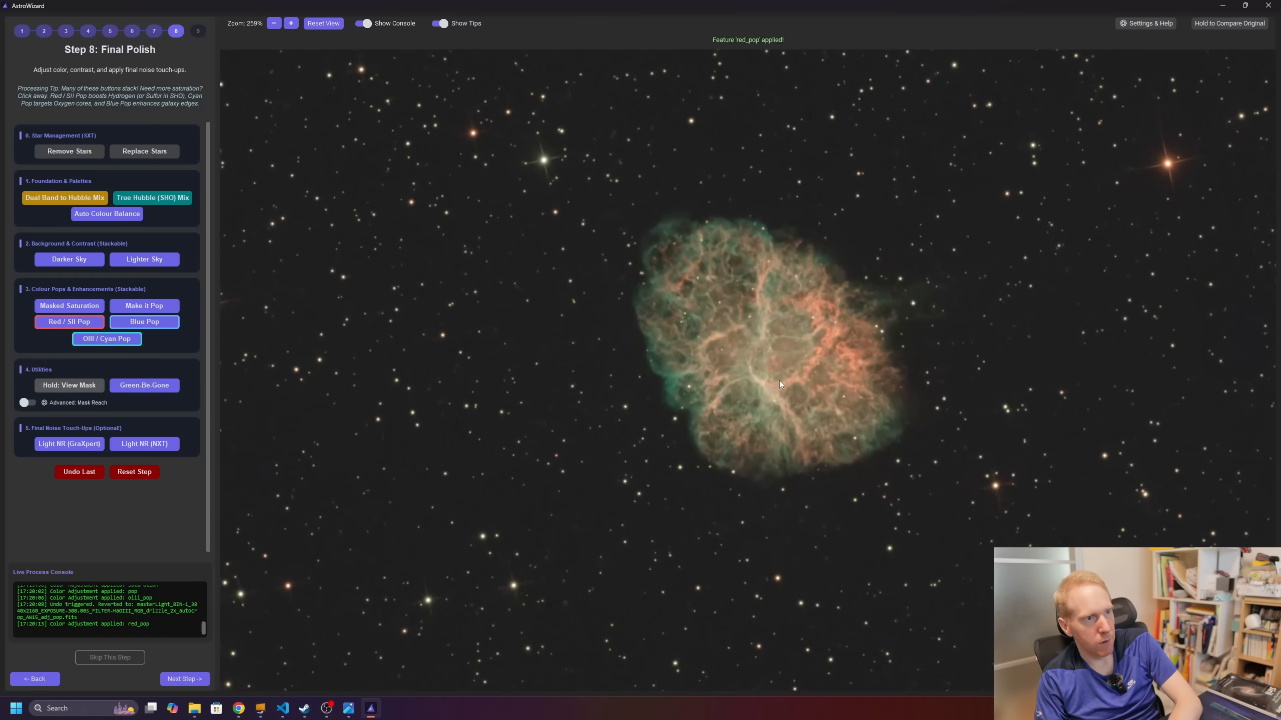
click(79, 474)
scroll(812, 316, up, 5)
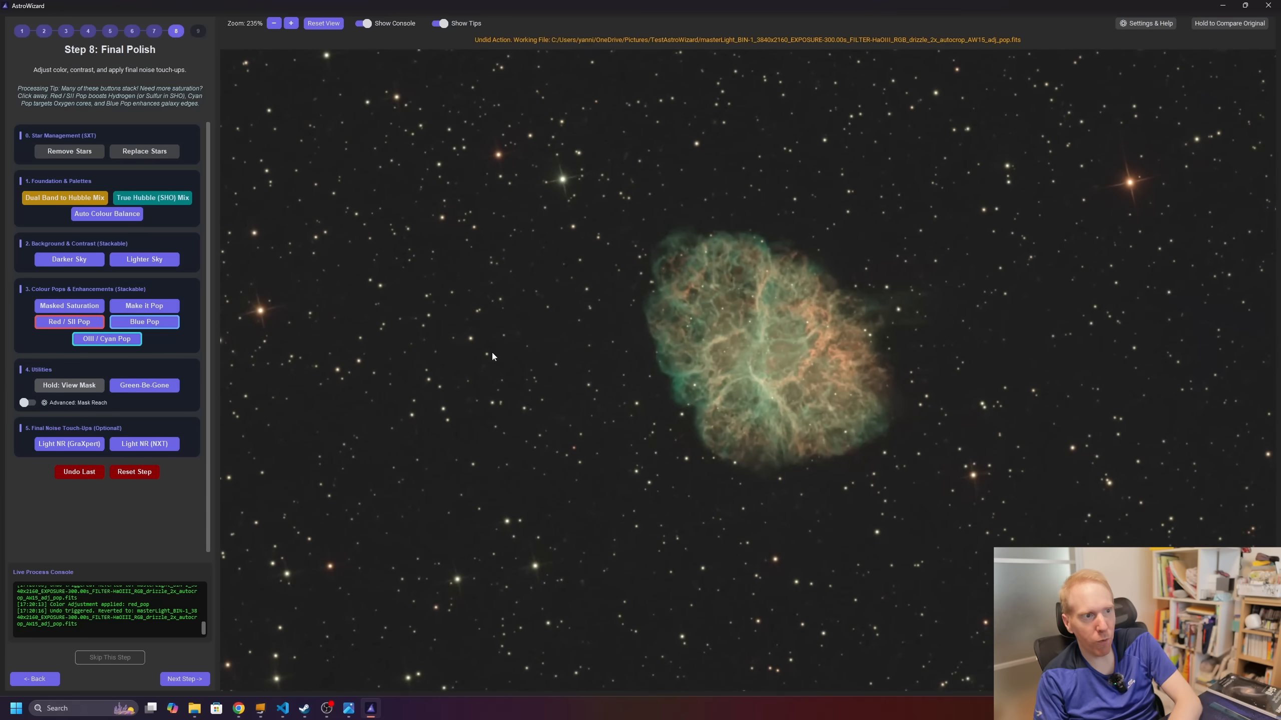
click(144, 385)
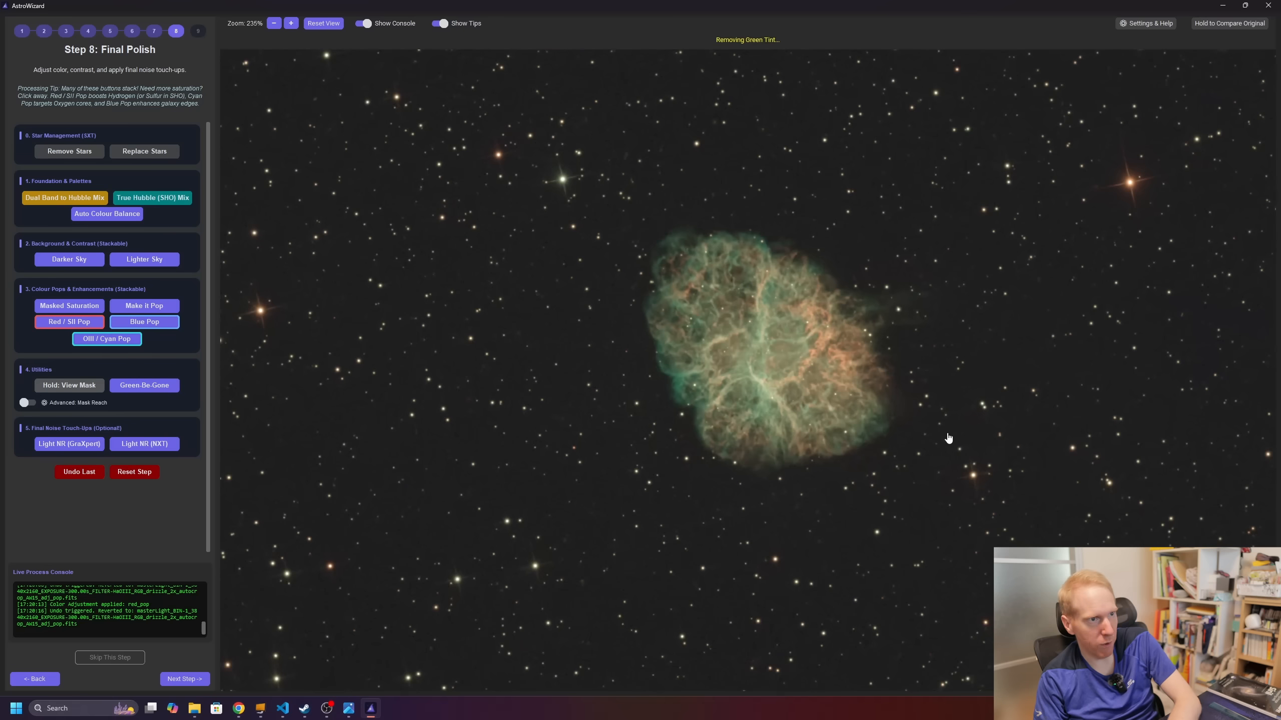
click(71, 471)
scroll(783, 345, up, 4)
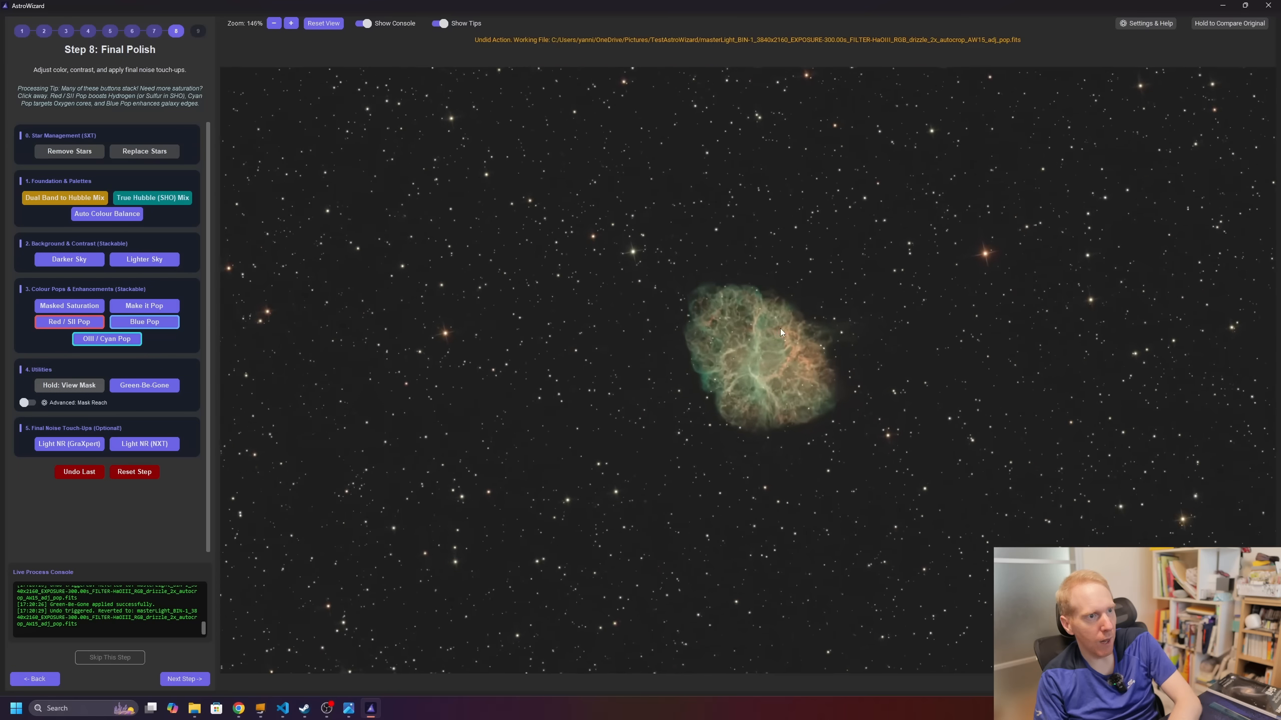
scroll(780, 332, up, 4)
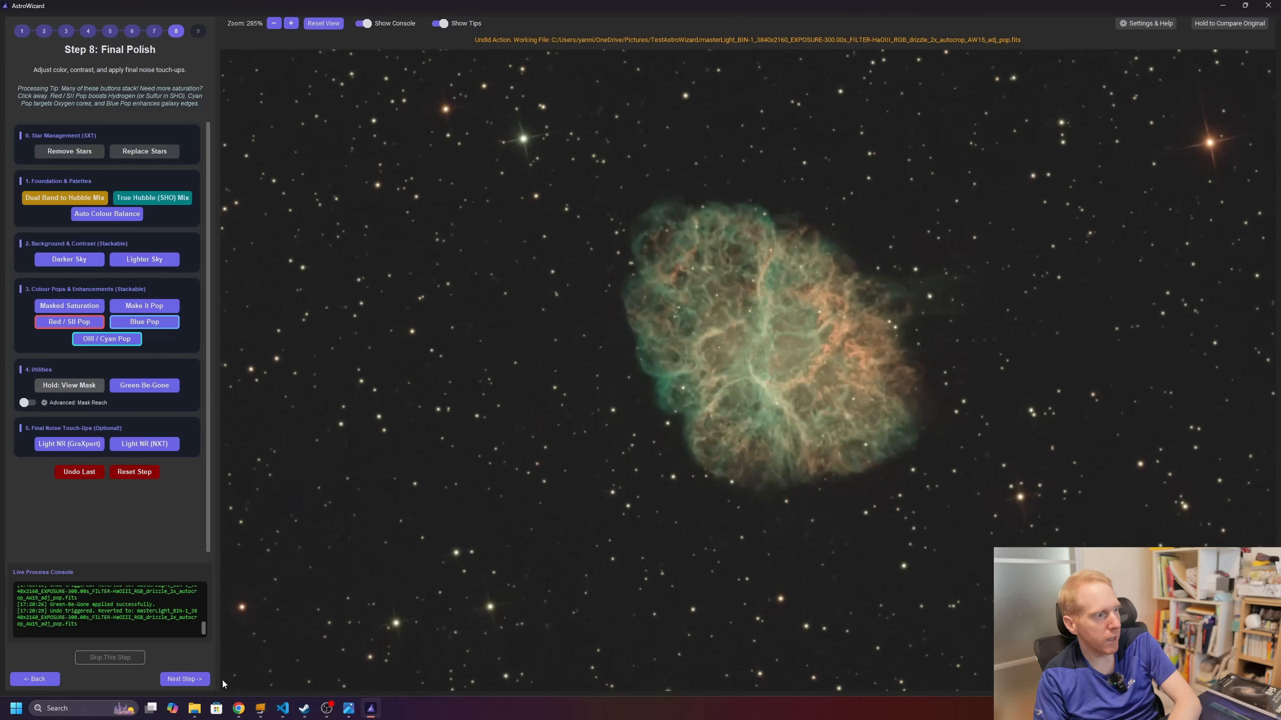
Step: Advance to Step 9 Final Export, then load the 30s FILTER-DNB_RGB_autocrop.fit stack as a new image
click(184, 679)
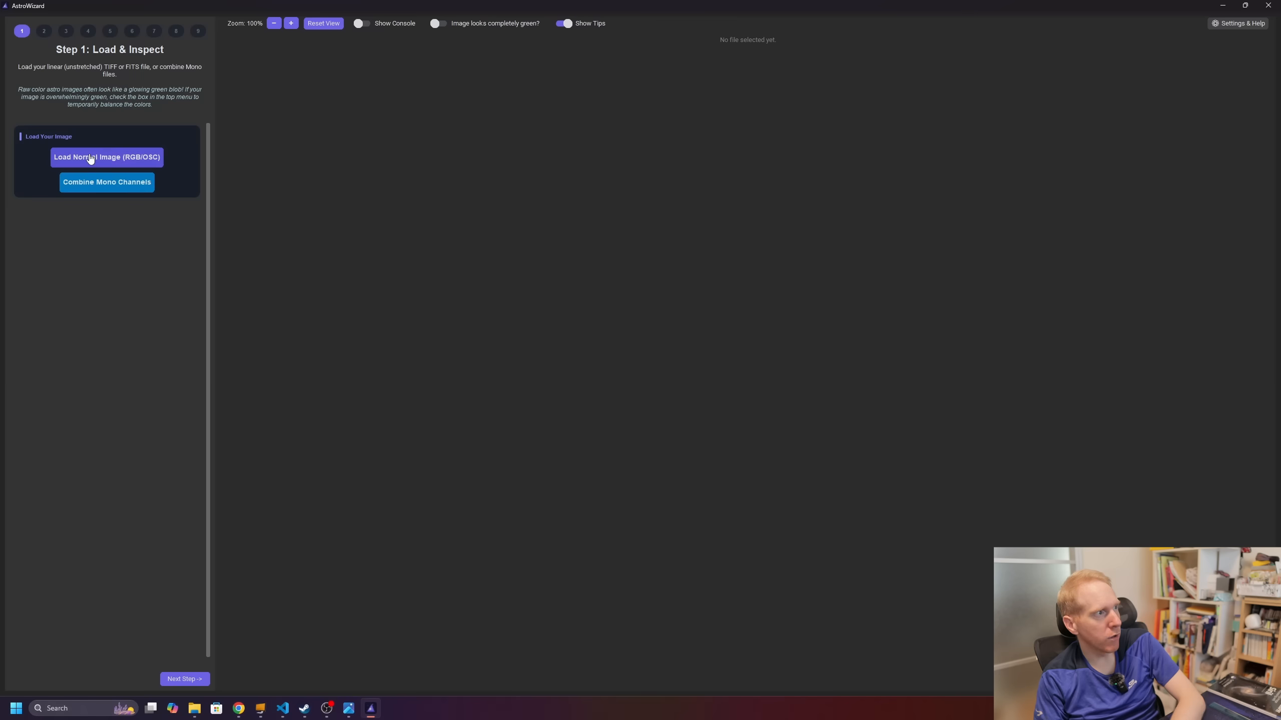
click(91, 156)
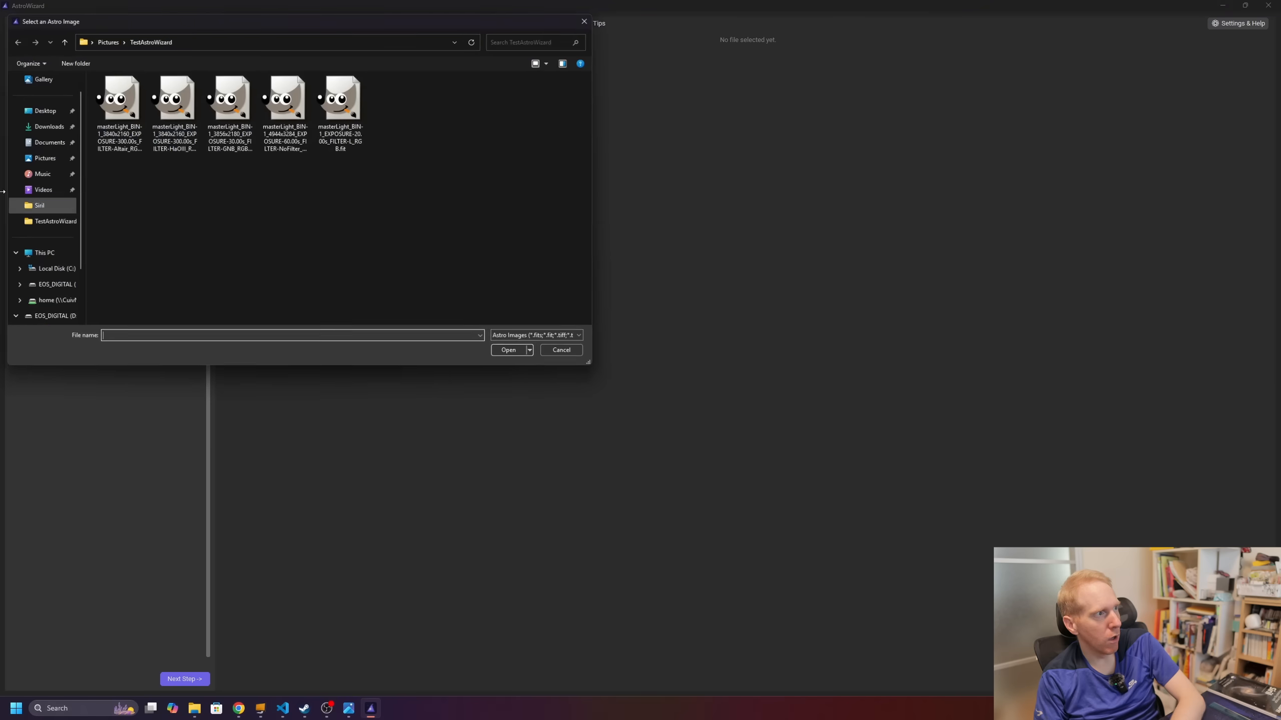
double_click(238, 108)
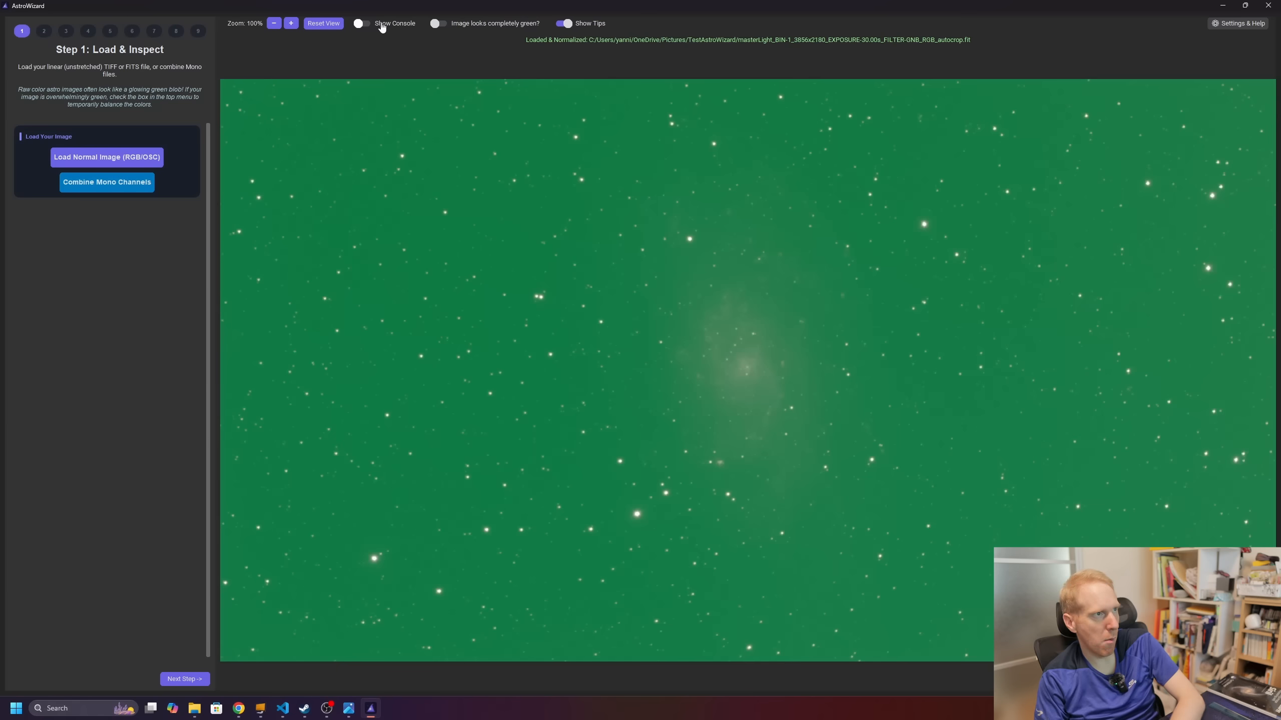
Step: Remove the galaxy's green cast, crop 2.5% off the edges, and neutralise the sky background
click(437, 23)
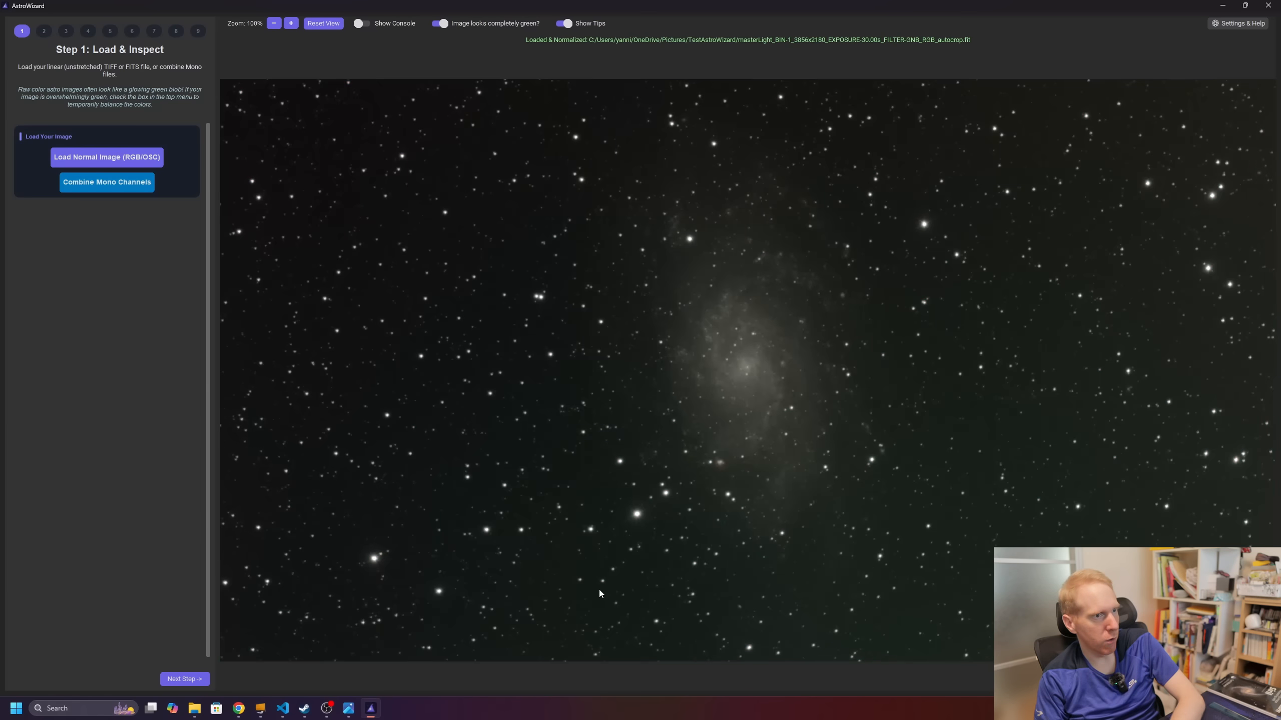
click(179, 679)
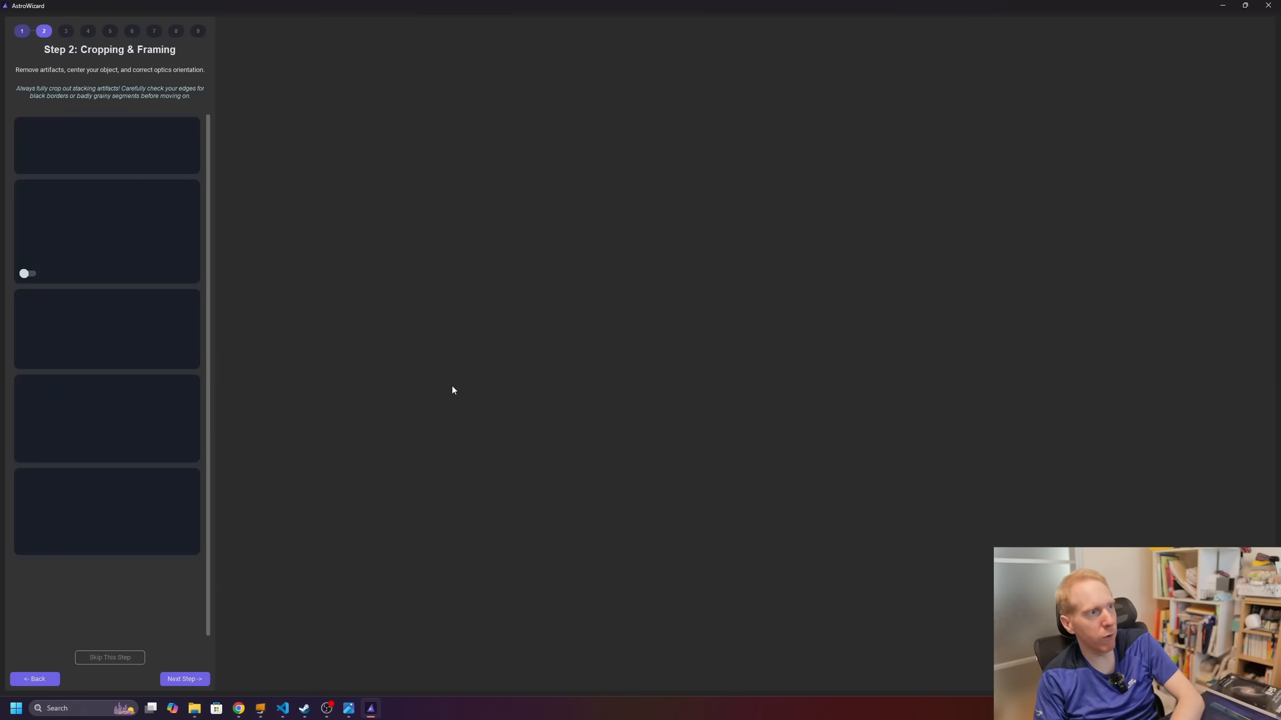
click(47, 145)
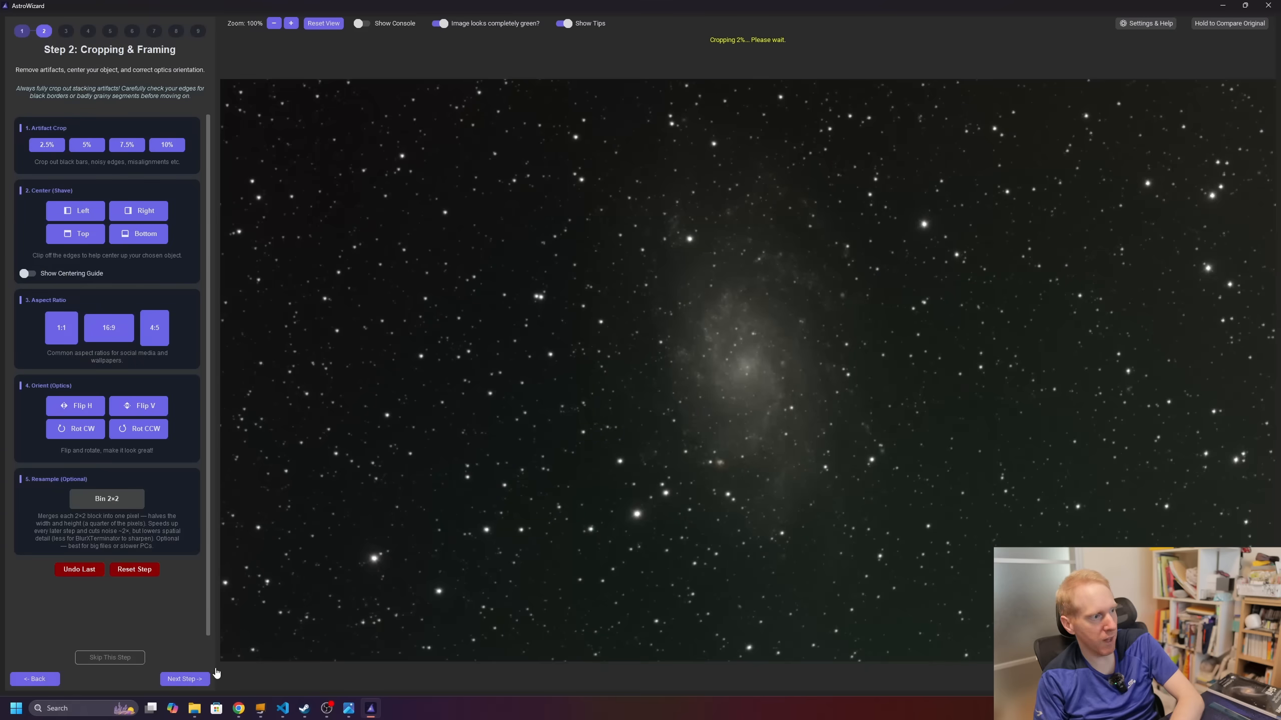
click(188, 679)
click(93, 161)
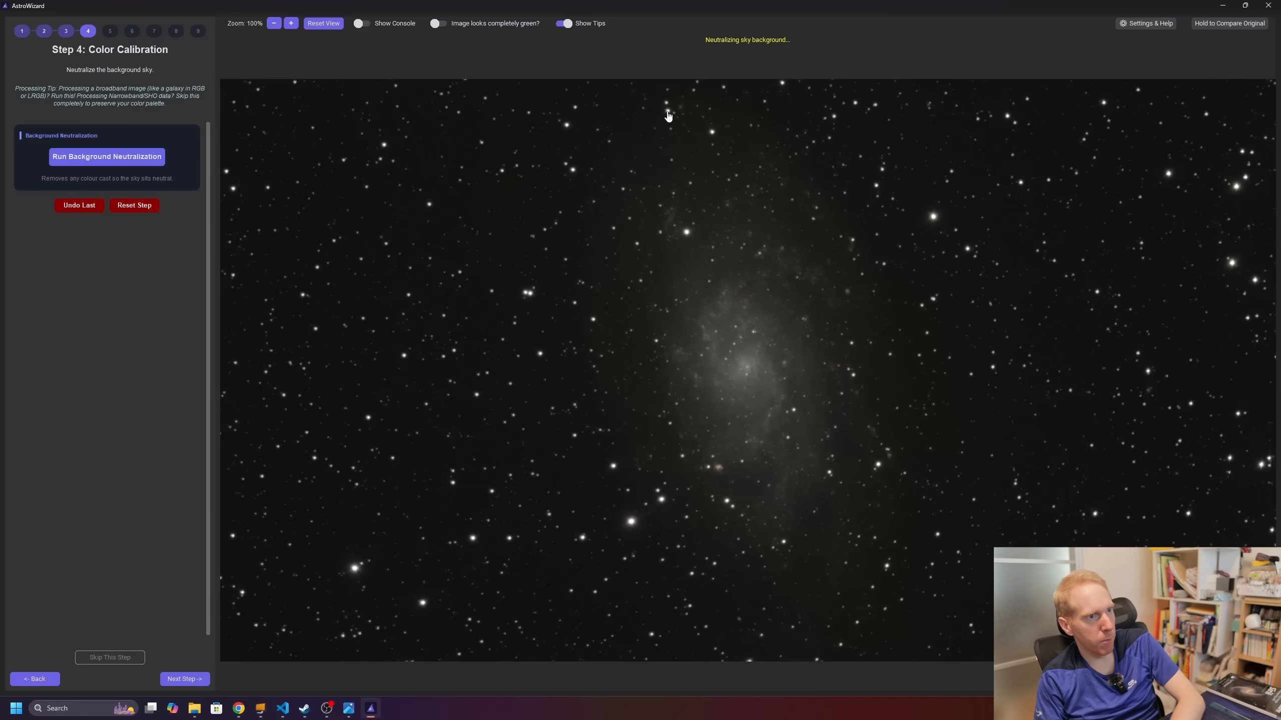
Step: Sharpen the galaxy with Normal BlurXTerminator at strength 0.6
click(195, 678)
click(102, 212)
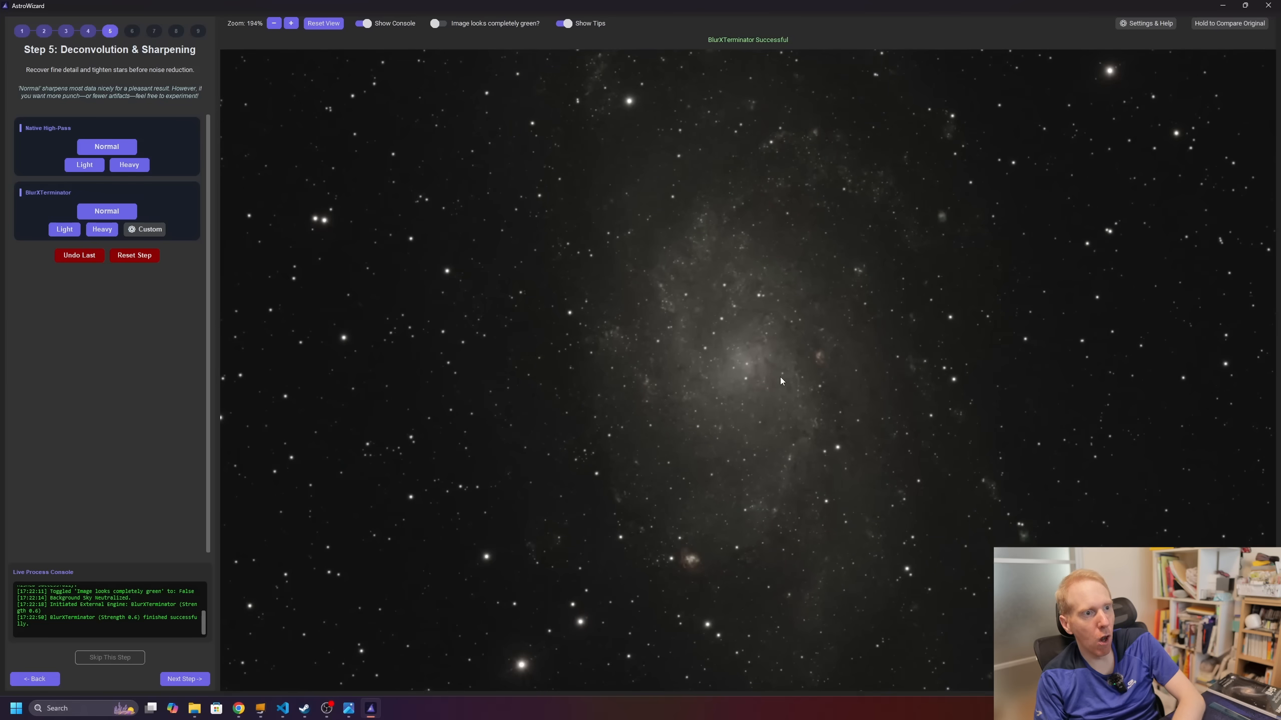
scroll(781, 379, down, 4)
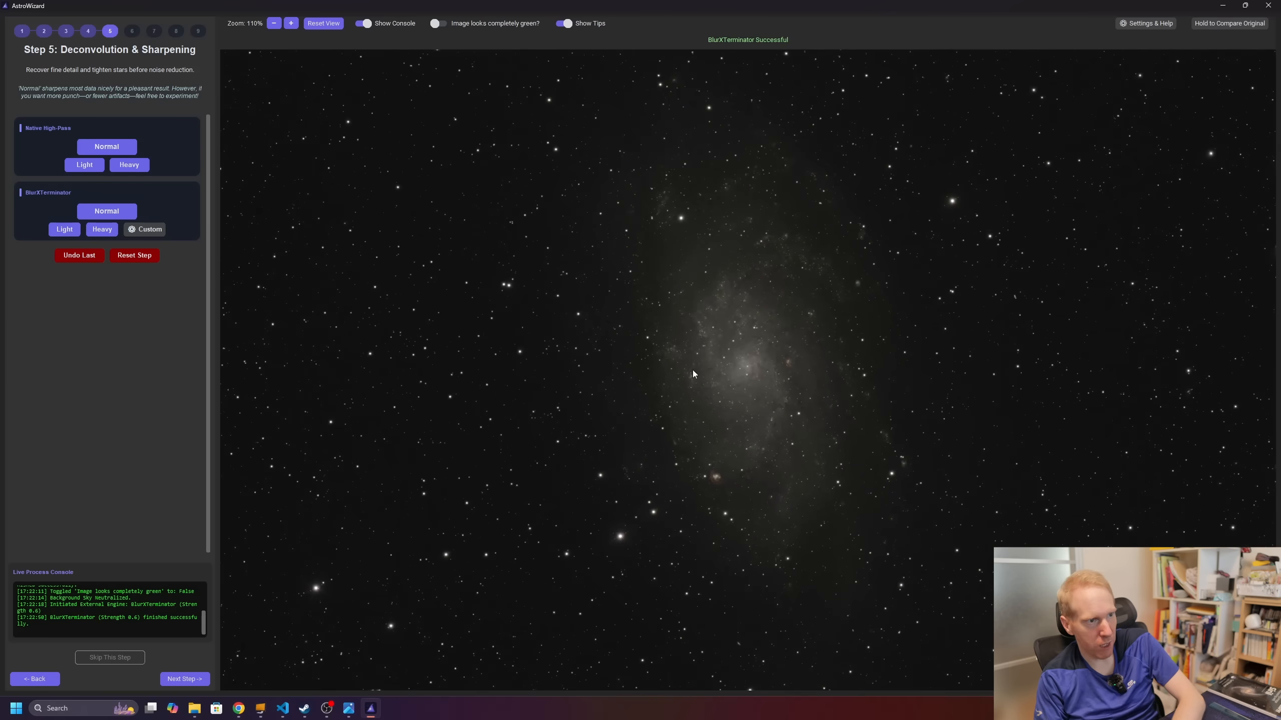
scroll(751, 380, up, 3)
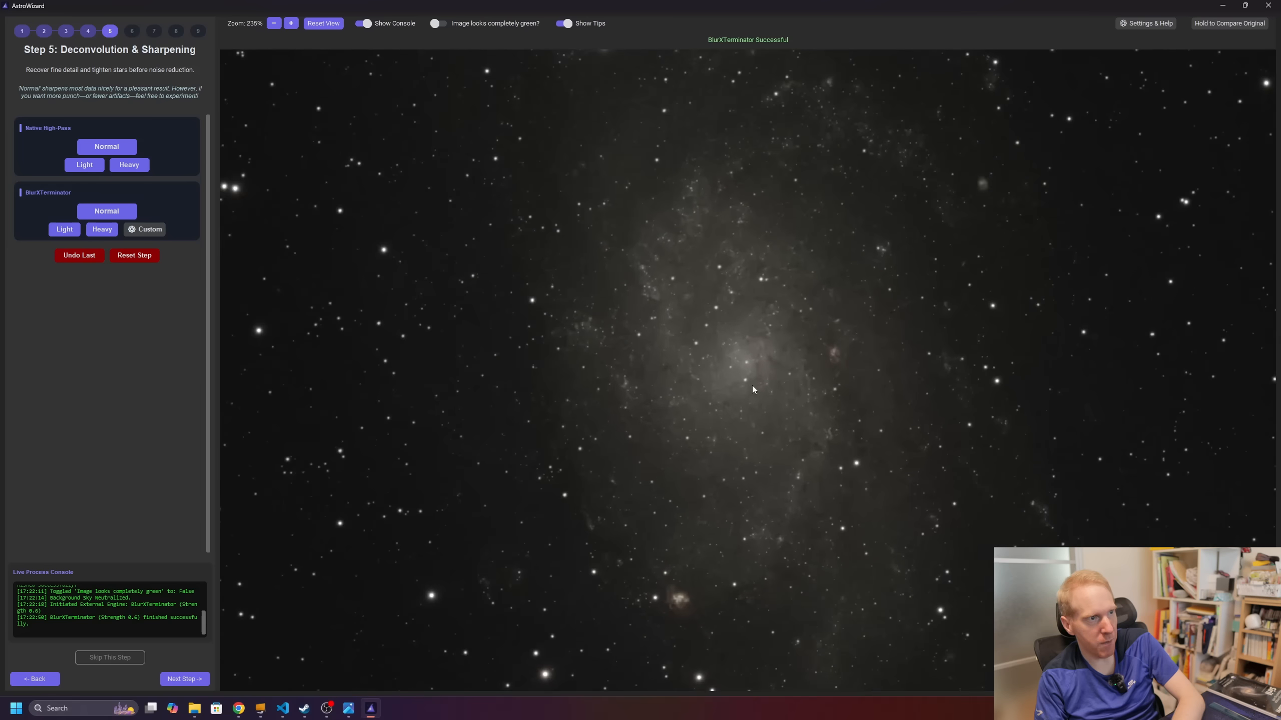
scroll(750, 400, down, 4)
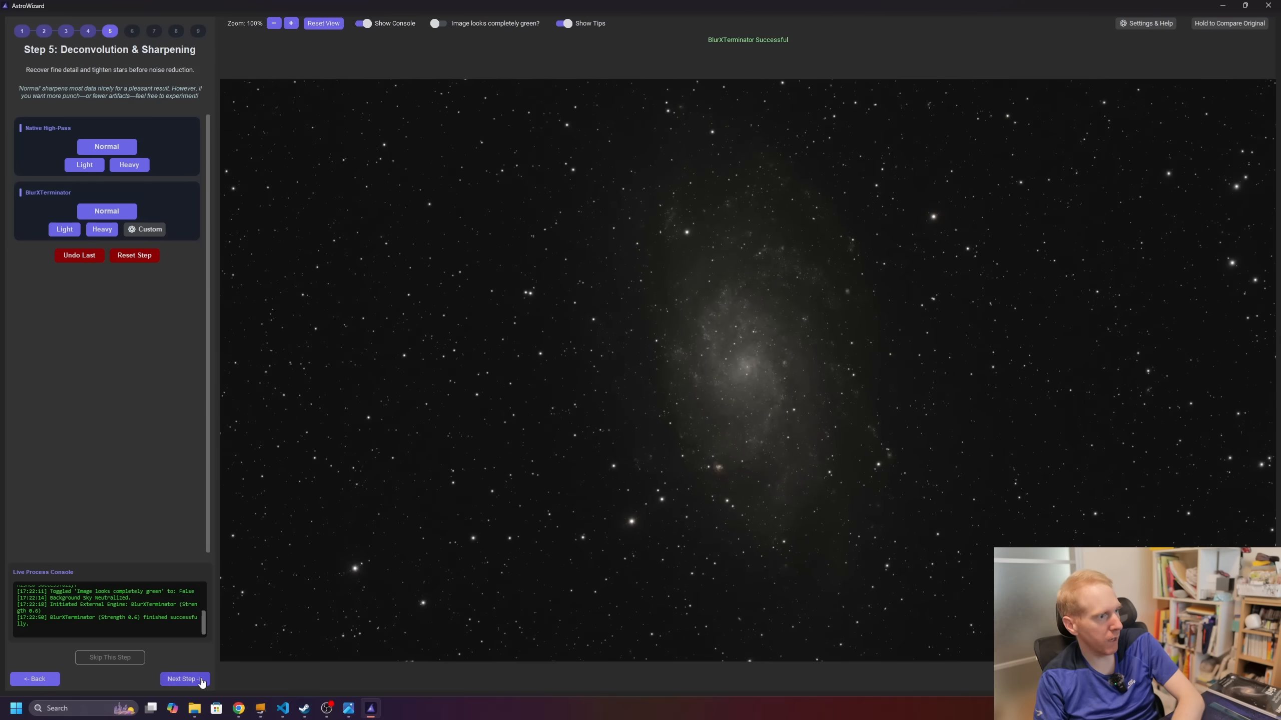
click(184, 679)
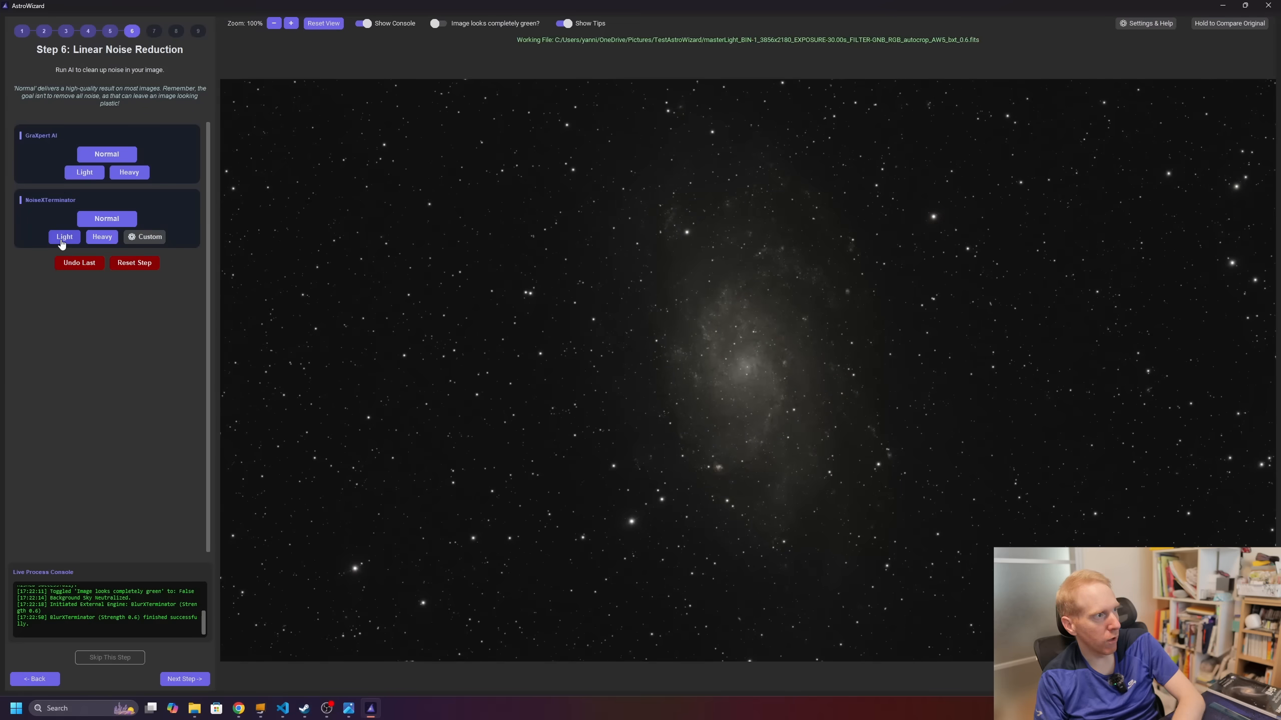
Step: Run one NoiseXTerminator pass on the galaxy, then apply a Normal stretch at factor 600
click(144, 238)
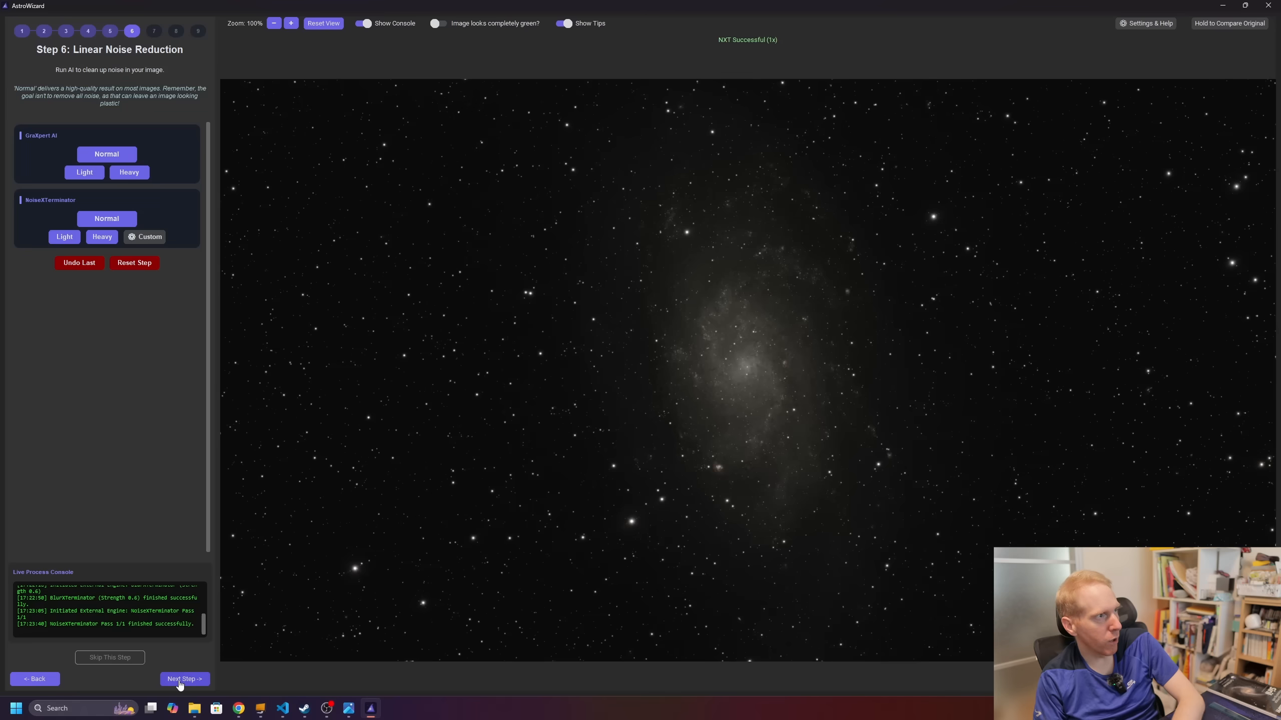
click(180, 679)
click(127, 144)
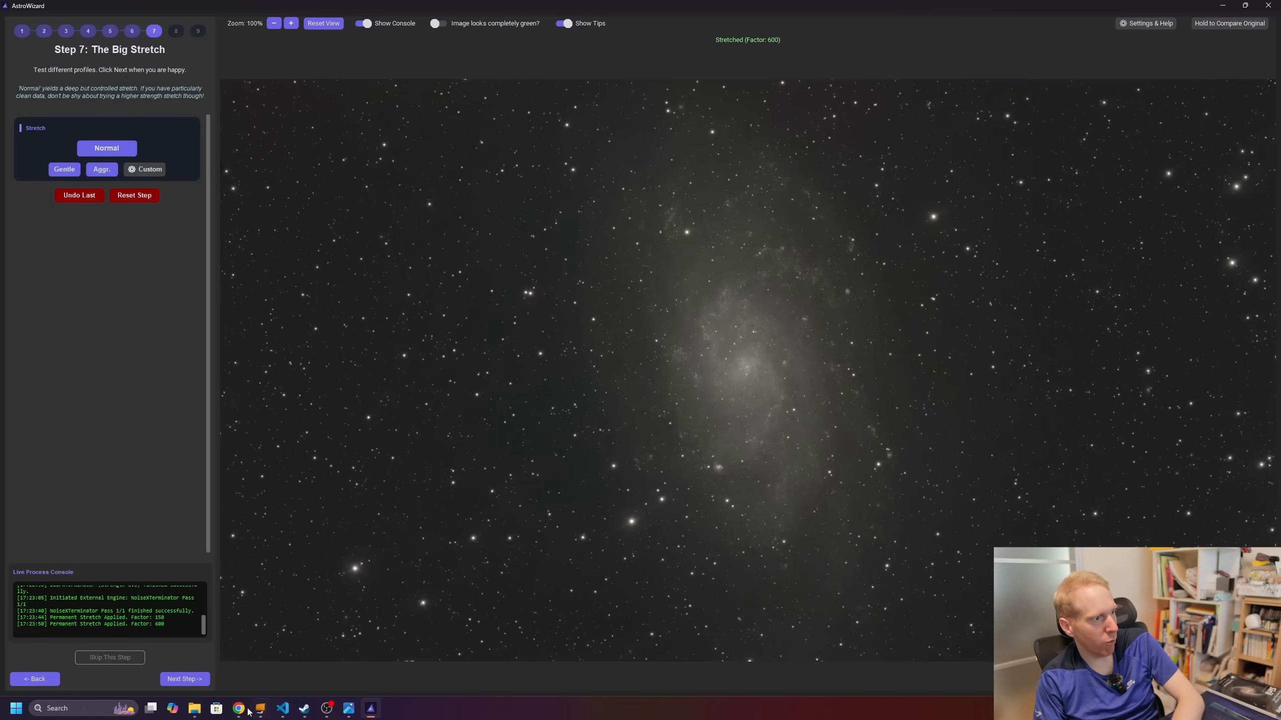
click(189, 680)
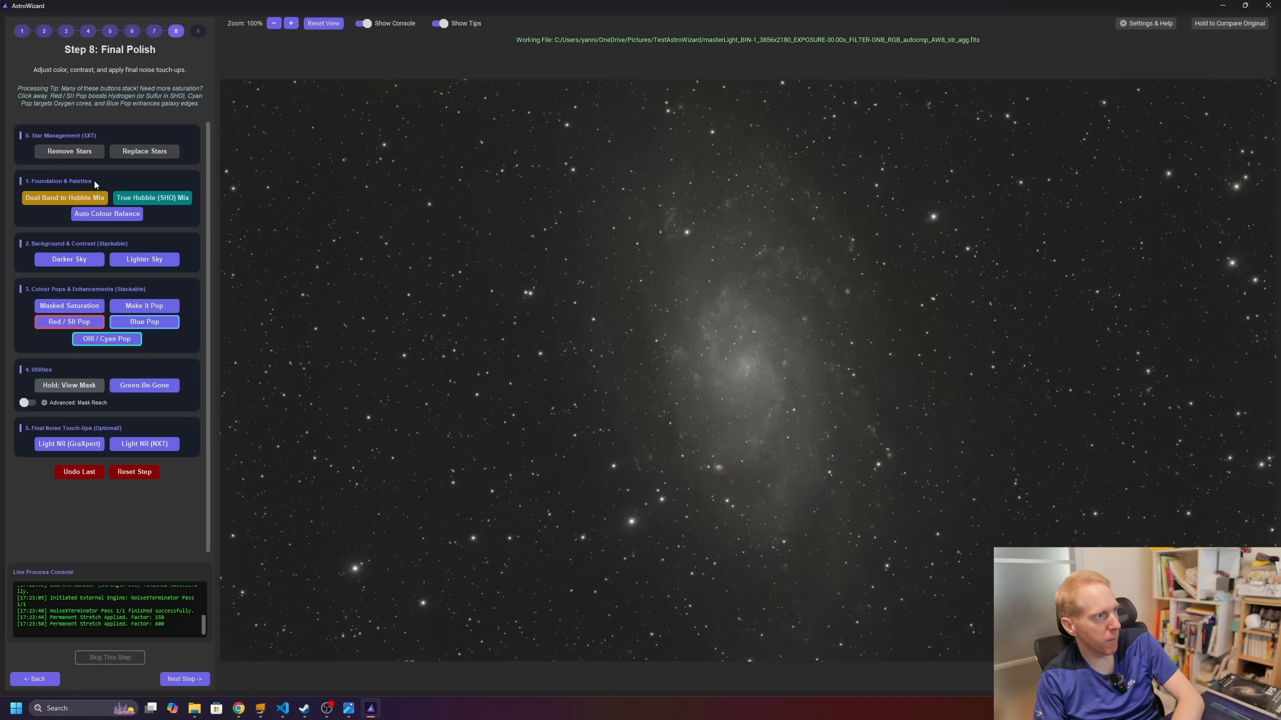
Step: Polish the galaxy: auto colour balance, darker sky twice, saturation boost twice, green removal, Blue Pop twice
click(103, 216)
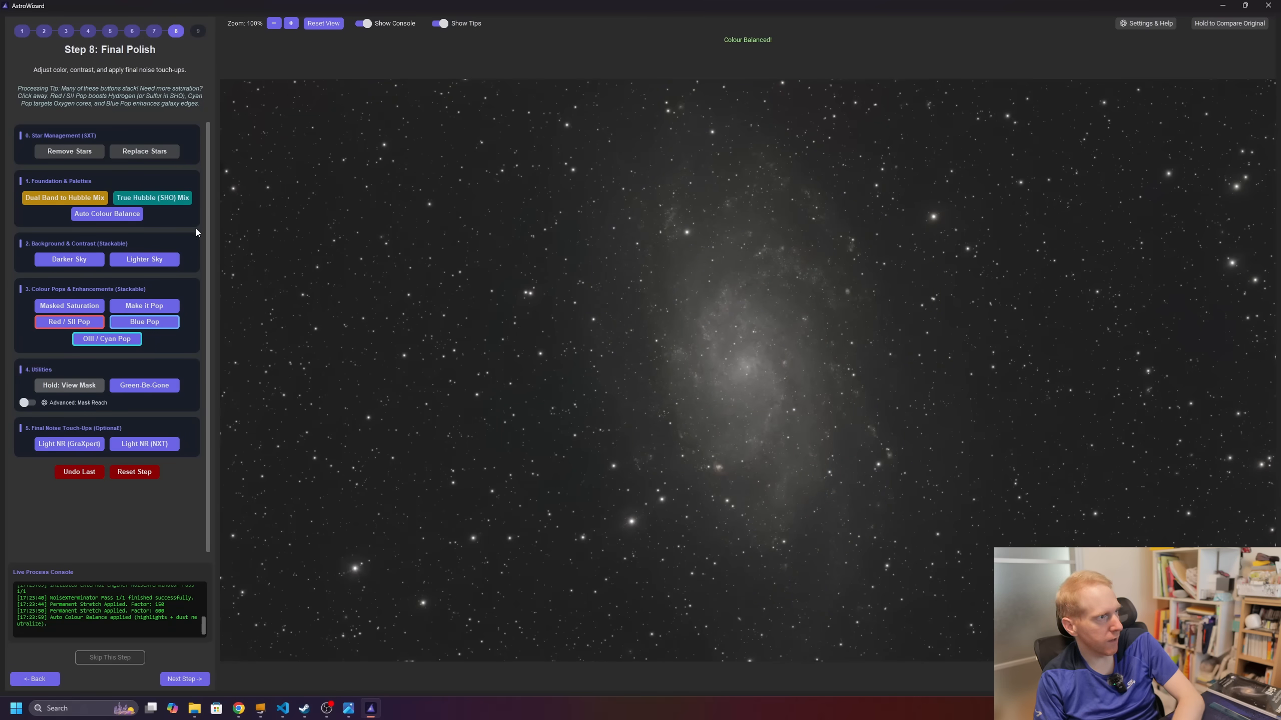
click(79, 261)
click(79, 260)
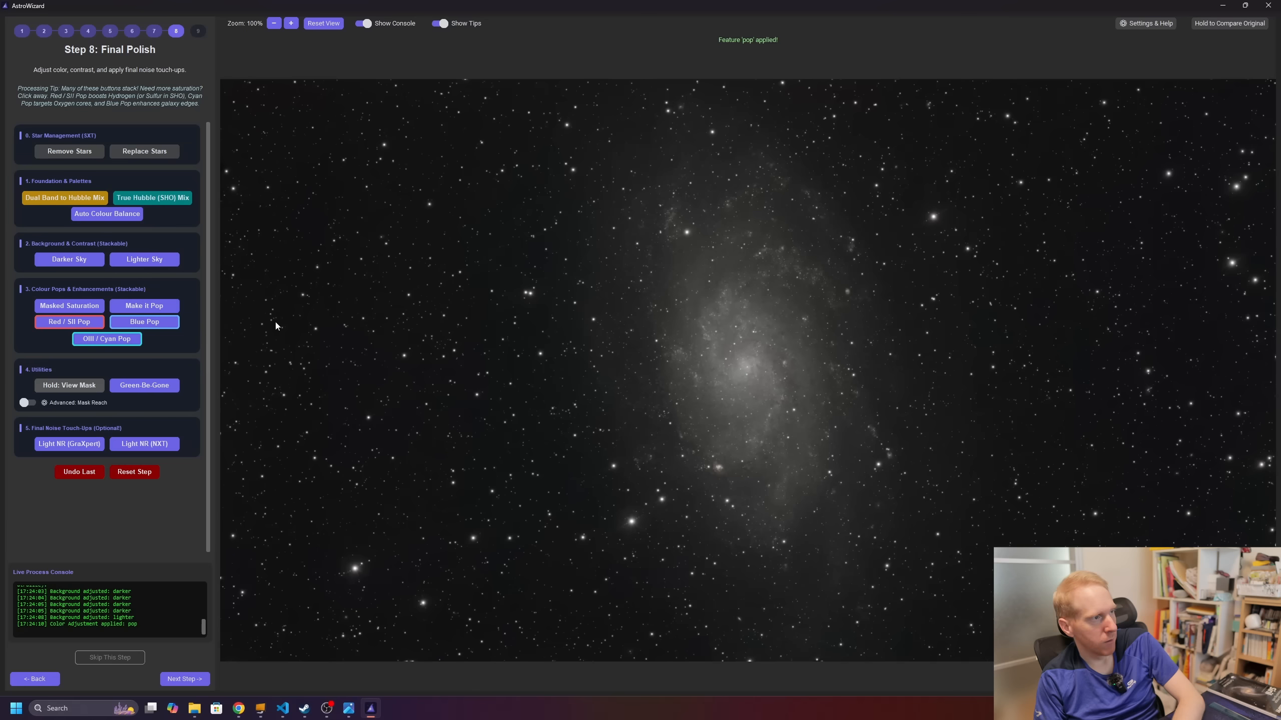
click(77, 309)
click(76, 307)
click(165, 384)
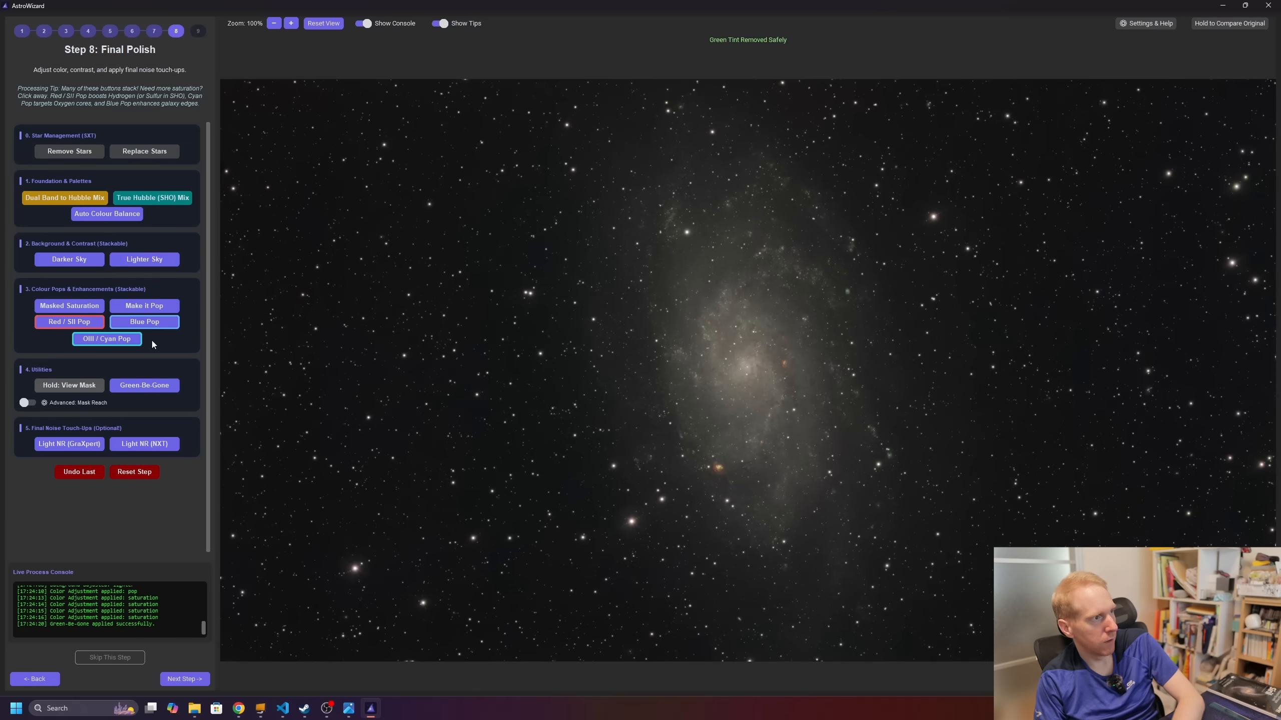
click(144, 322)
click(149, 323)
Step: Advance to Step 9: Final Export and move the Image33.jpg viewer window into view
scroll(815, 422, up, 1)
scroll(815, 422, down, 2)
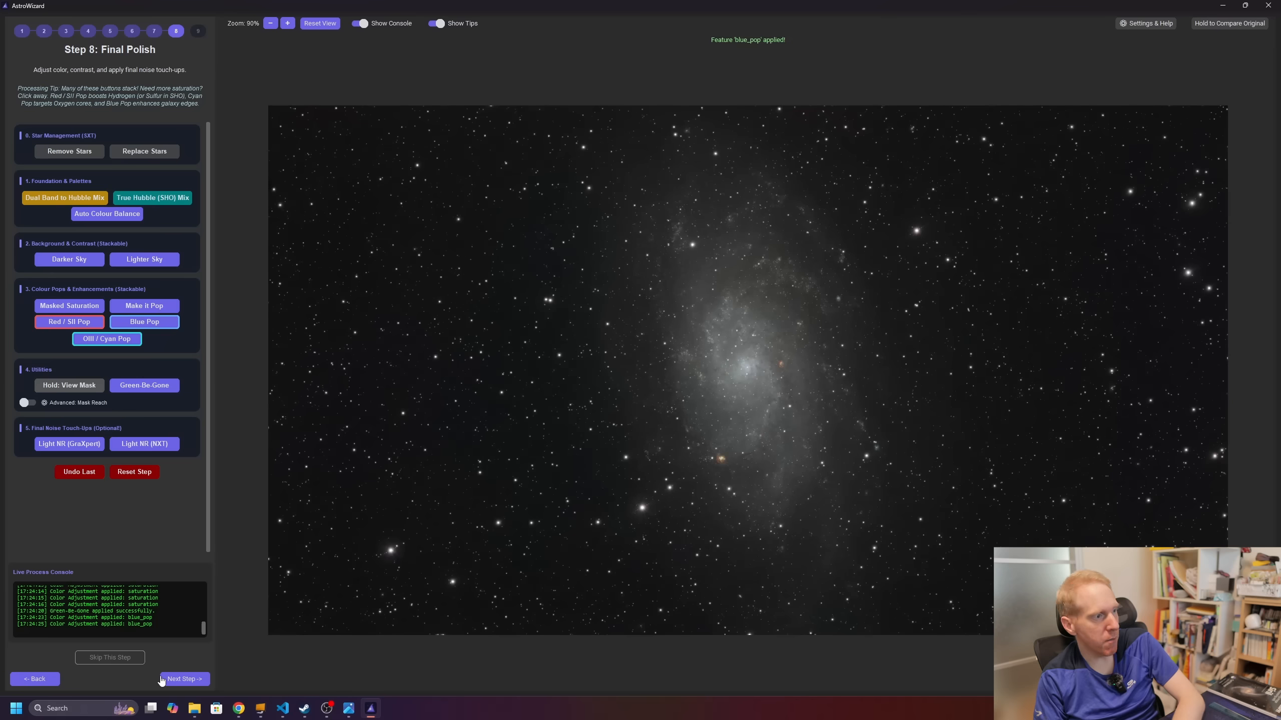
click(184, 679)
scroll(686, 333, up, 4)
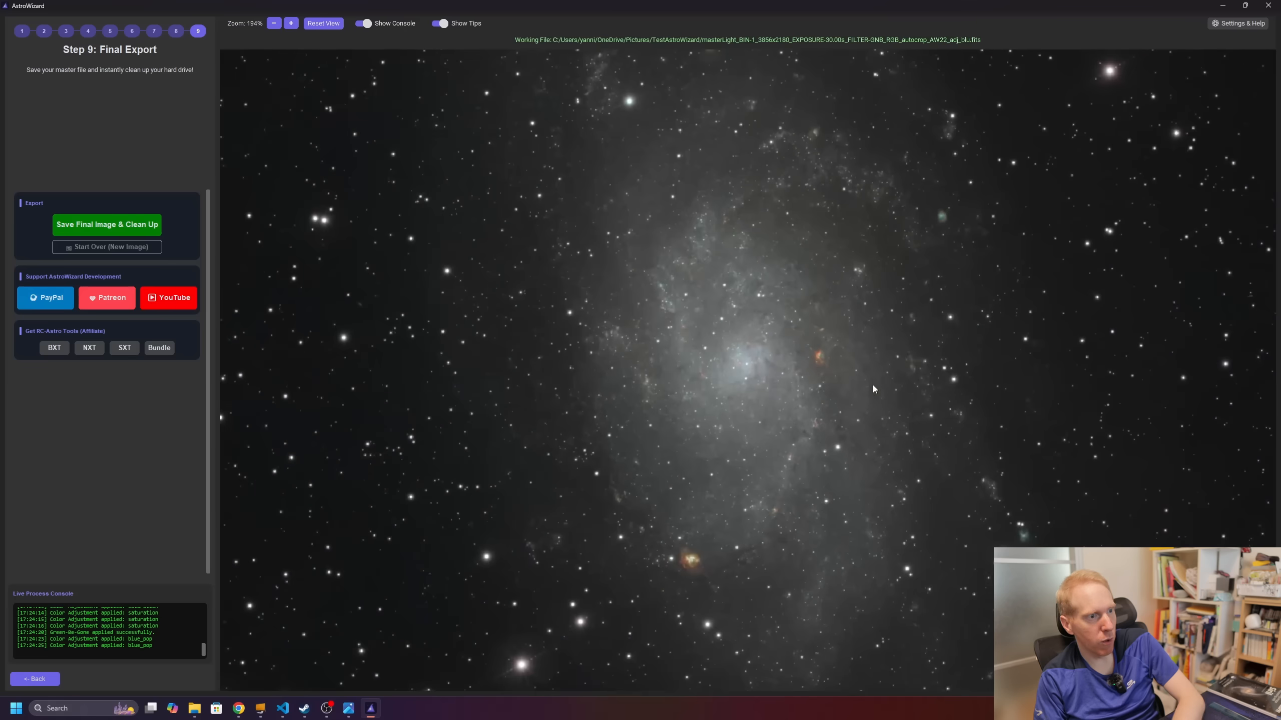
scroll(901, 371, down, 4)
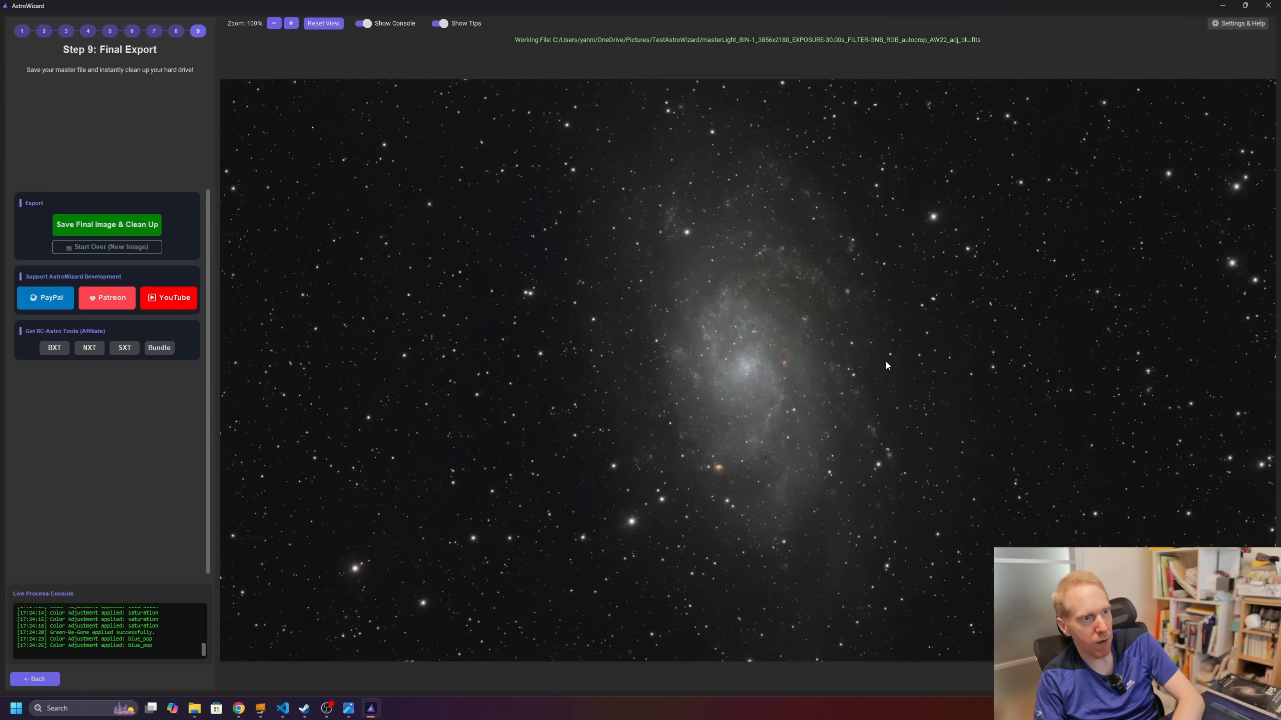
drag(1069, 716, 1025, 131)
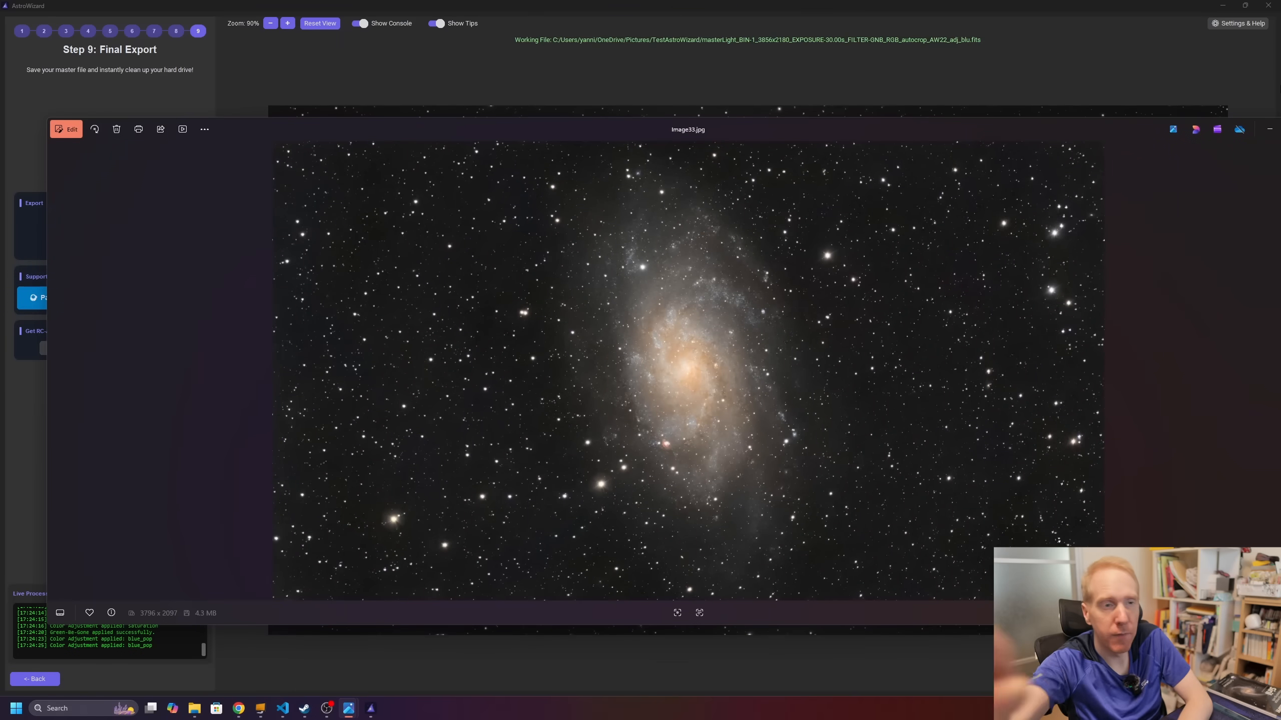
Step: Maximize the exported Image33.jpg in Photos to inspect the galaxy, then close the viewer
double_click(1054, 124)
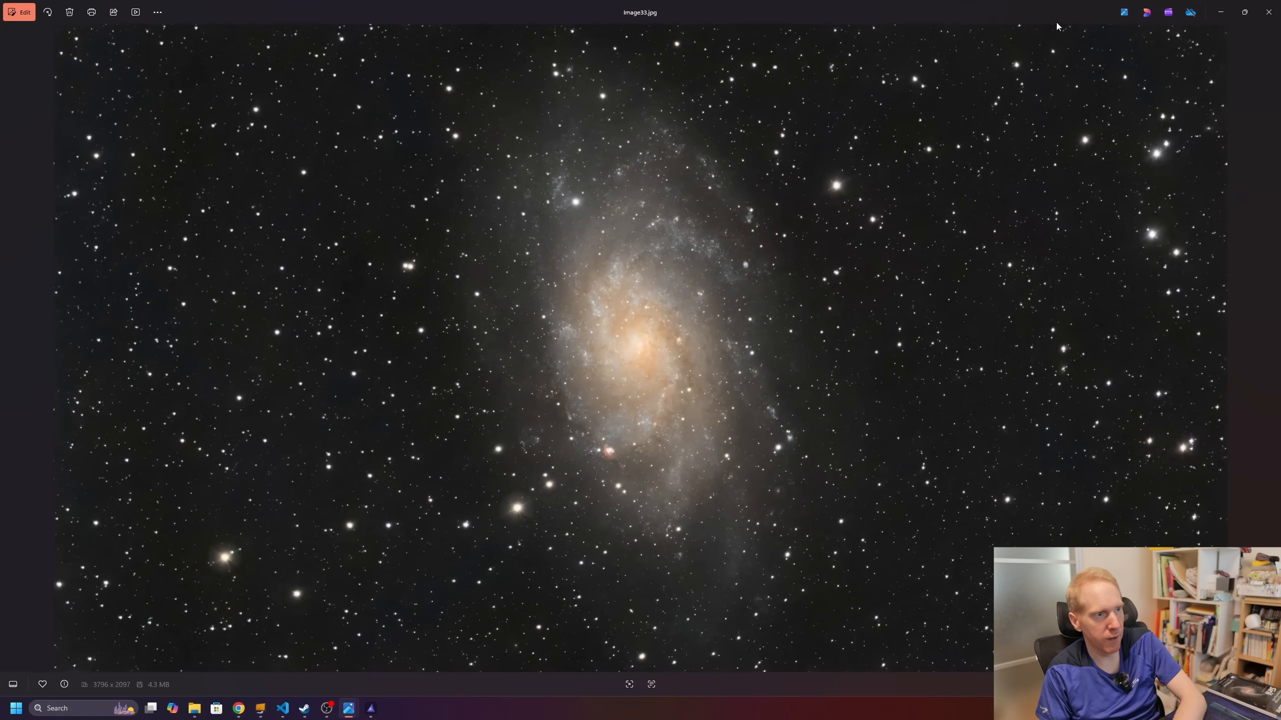
click(1268, 9)
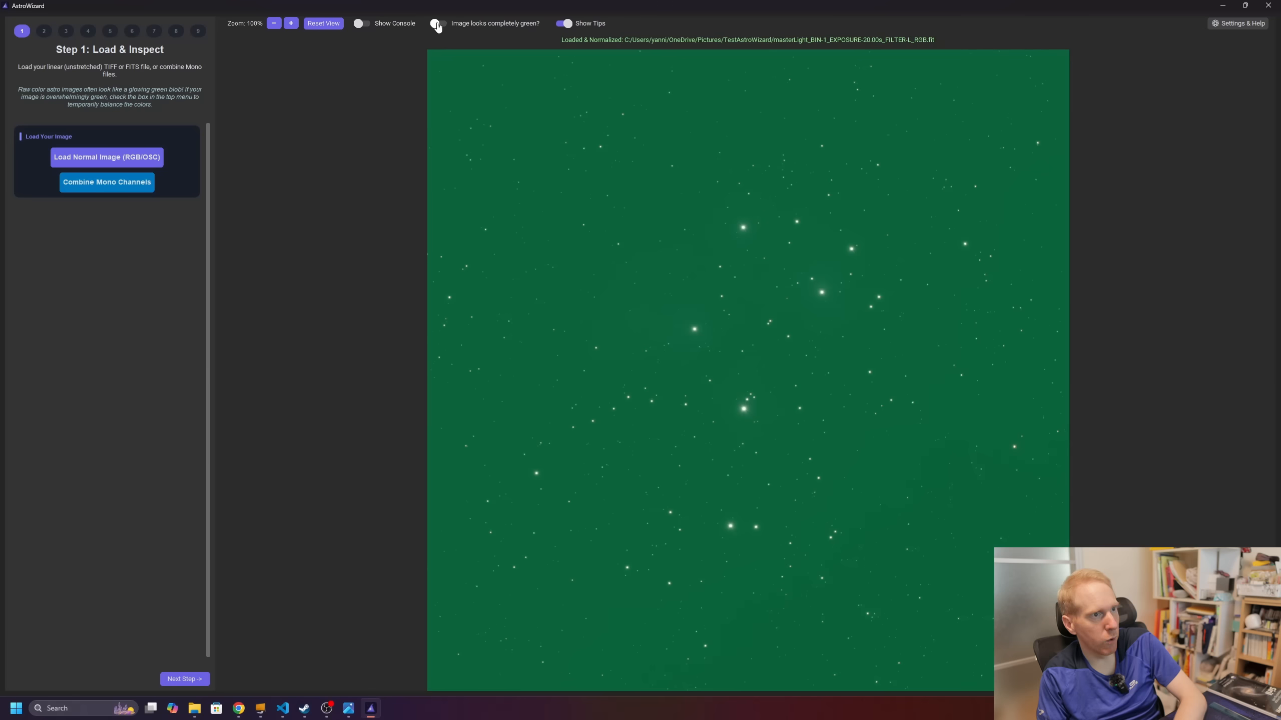
Step: Load the Pleiades stack via Start Over, crop its edge artifacts, and run Default GraXpert extraction
click(435, 23)
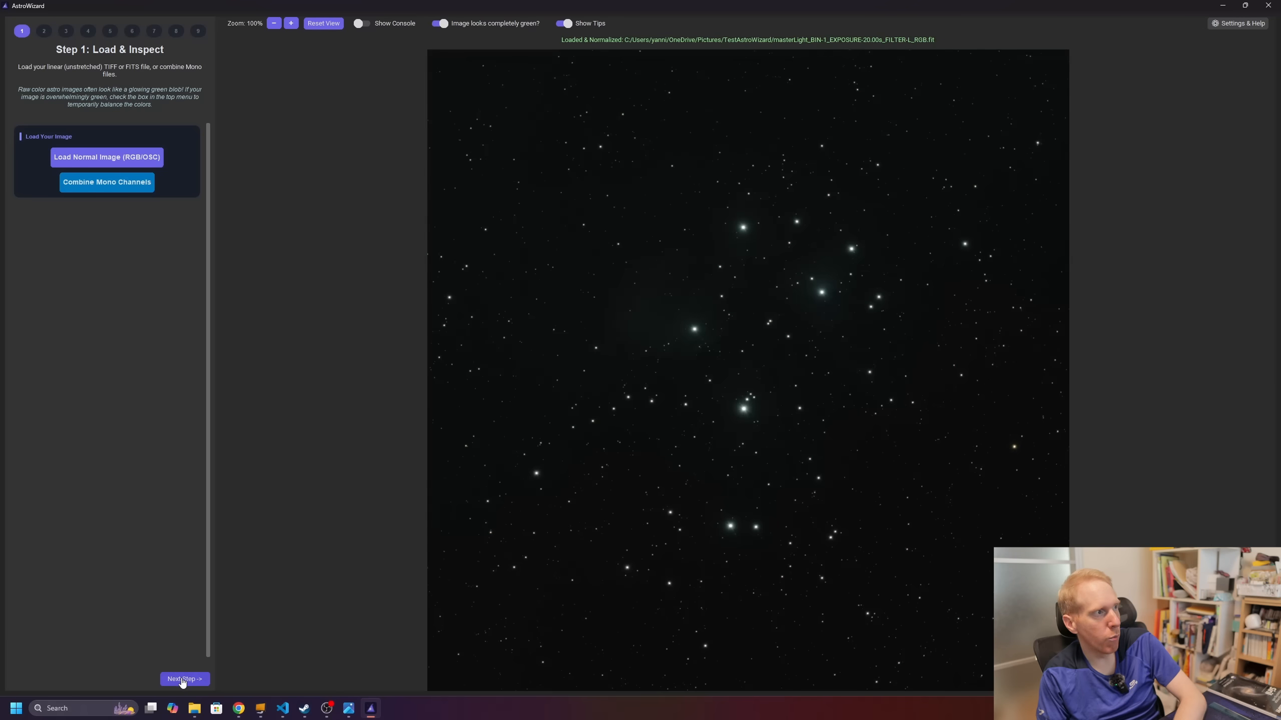
click(182, 679)
click(167, 145)
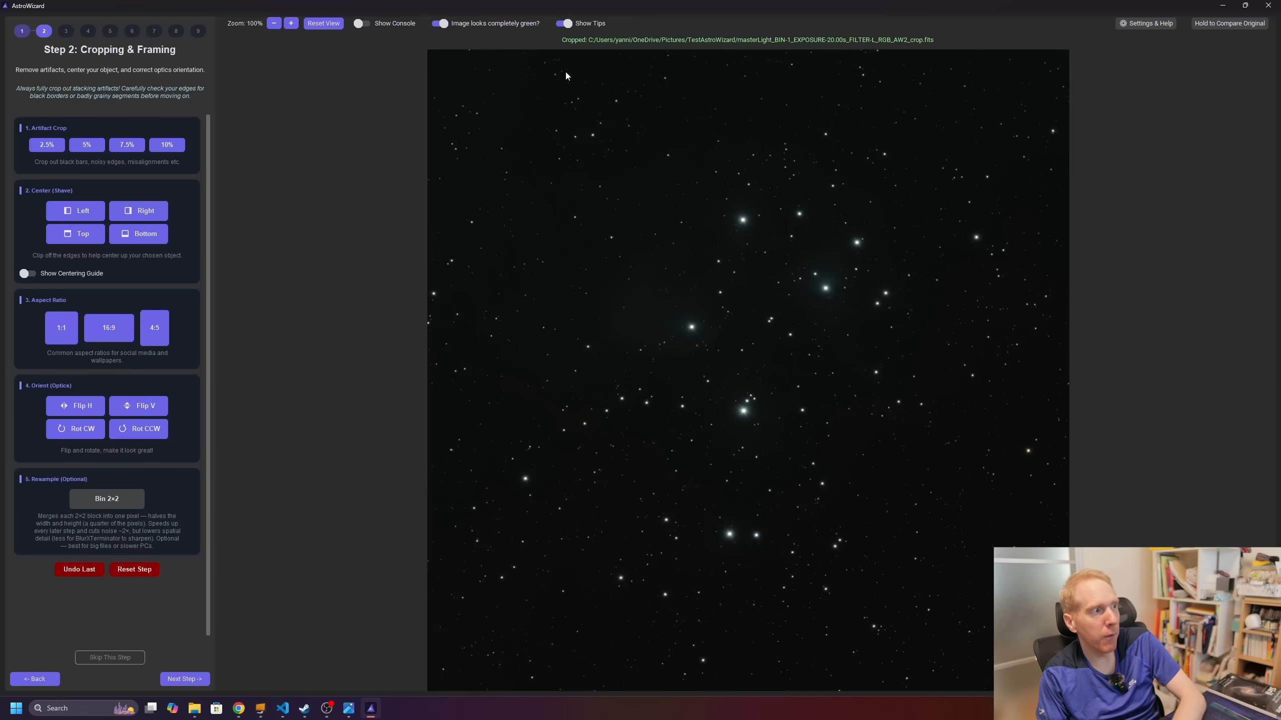
click(198, 680)
click(103, 147)
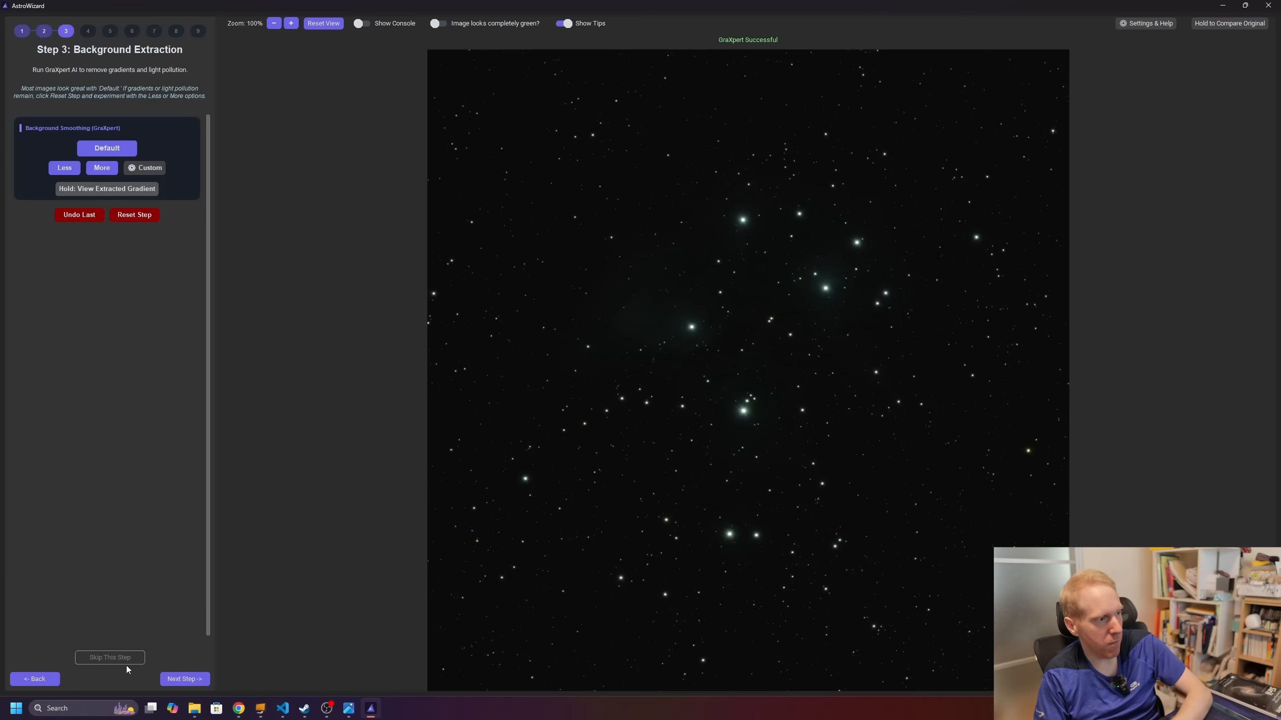
Step: Run background neutralization and Normal BlurXTerminator on the Pleiades, then reach Step 7: The Big Stretch
click(181, 679)
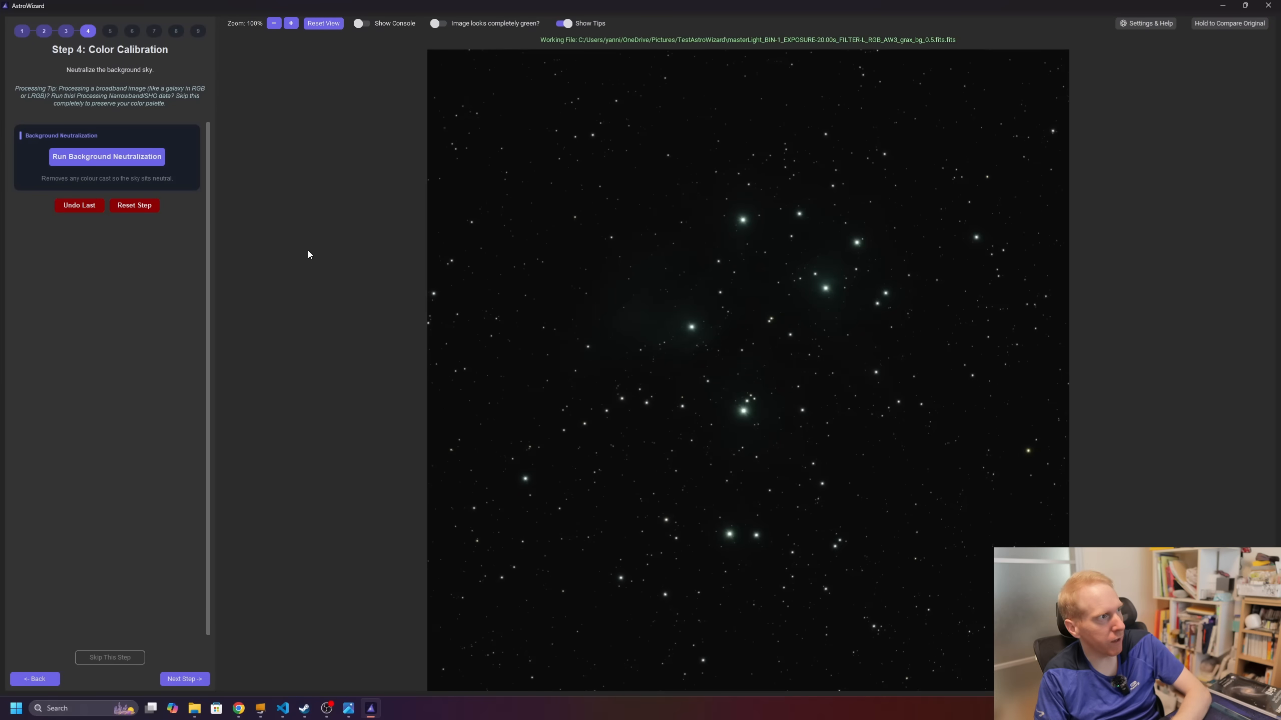
click(88, 158)
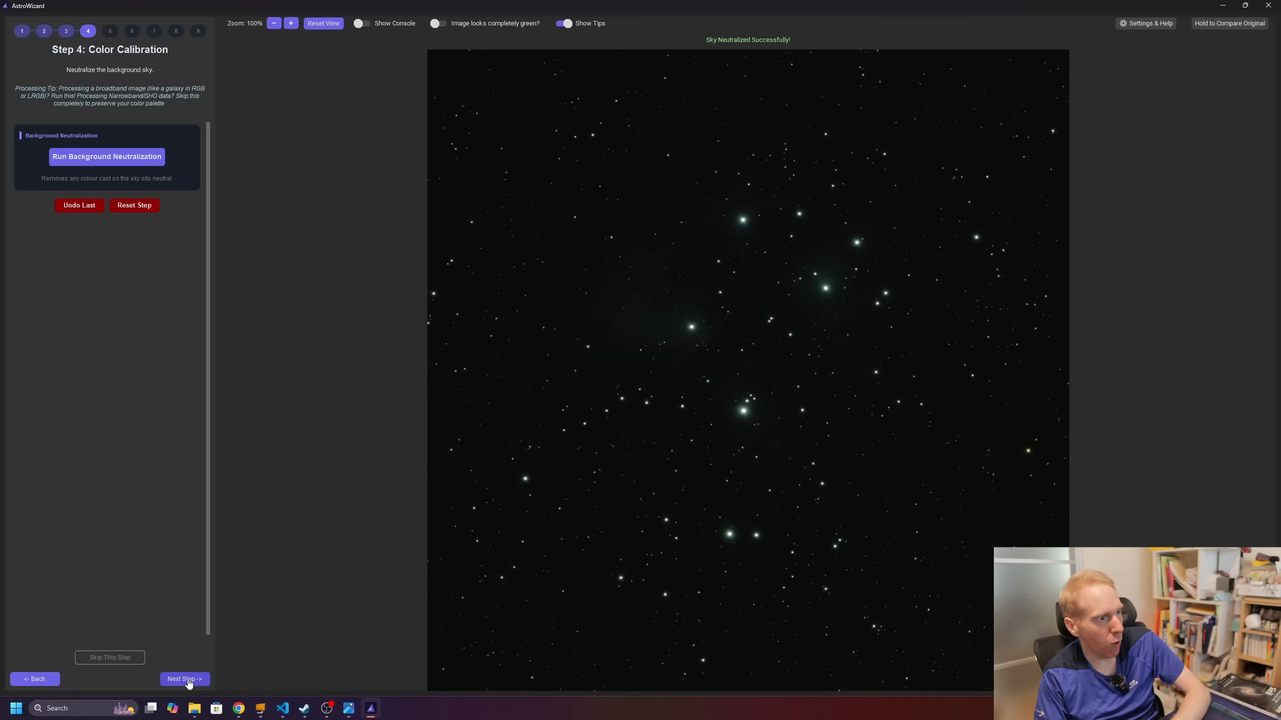
click(189, 679)
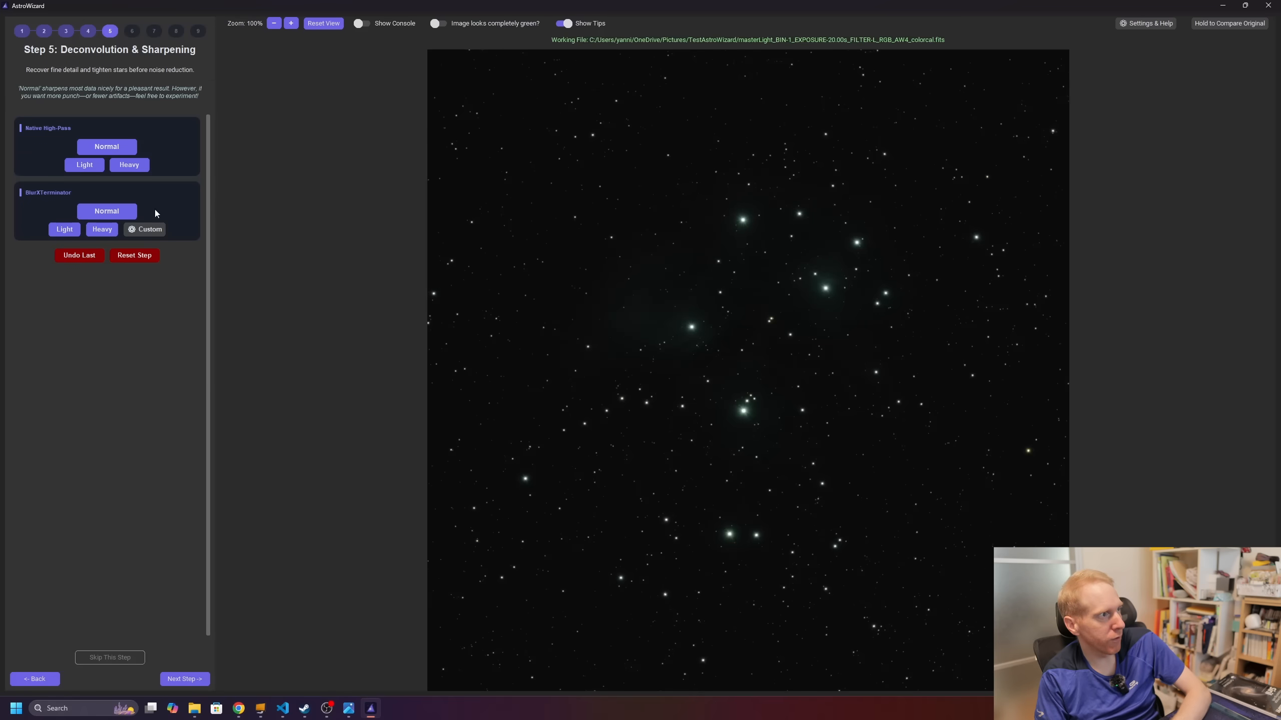
click(107, 209)
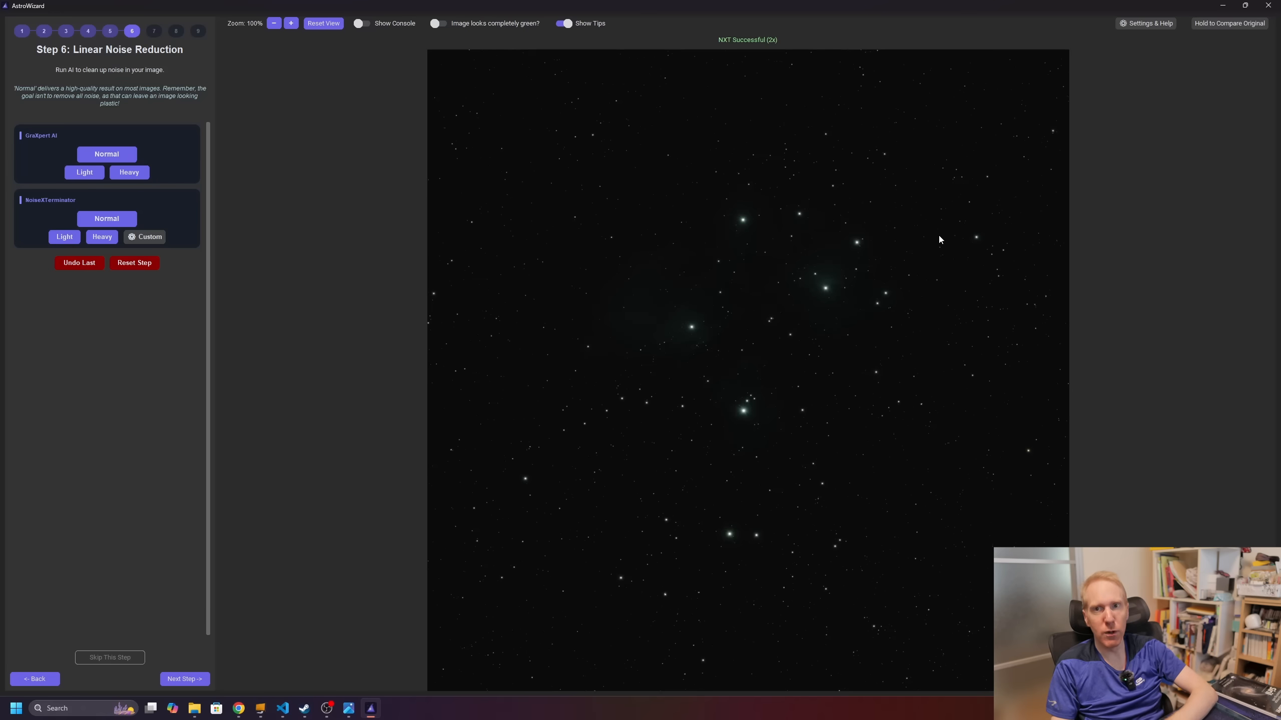
click(184, 679)
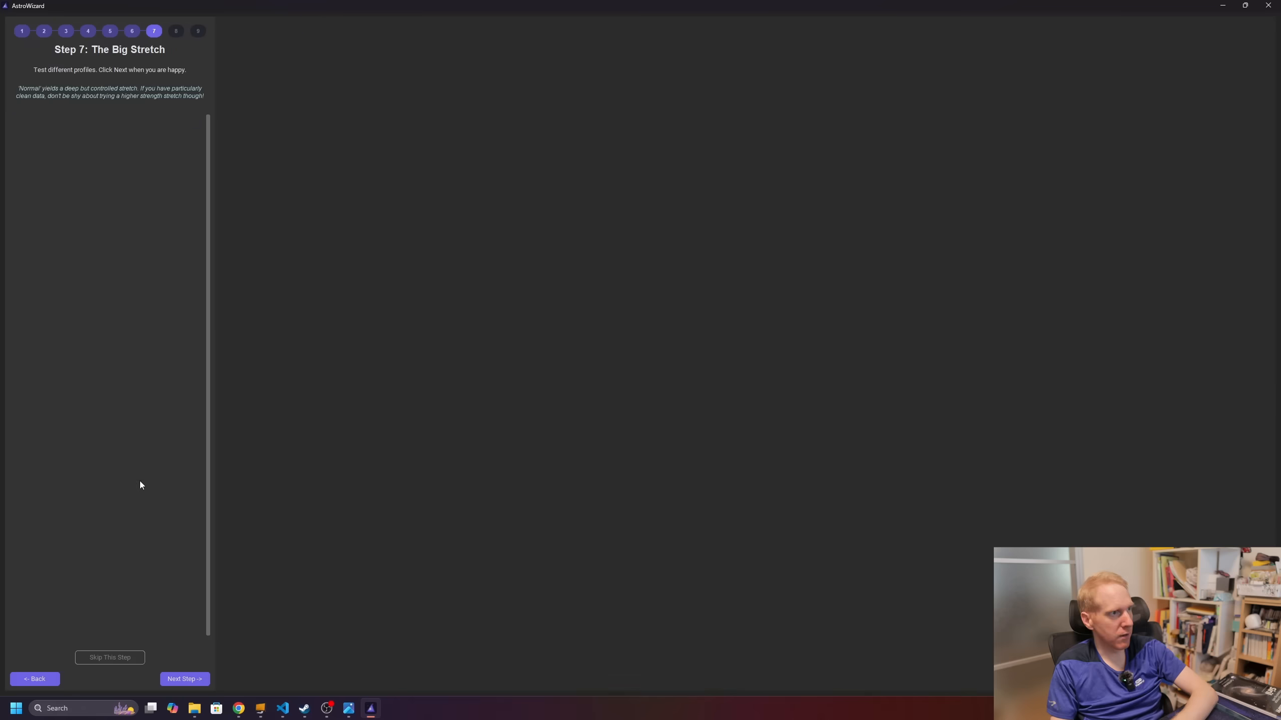
Step: Try the Aggr. stretch, apply a Custom stretch at factor 1000, and advance to Step 8: Final Polish
click(100, 171)
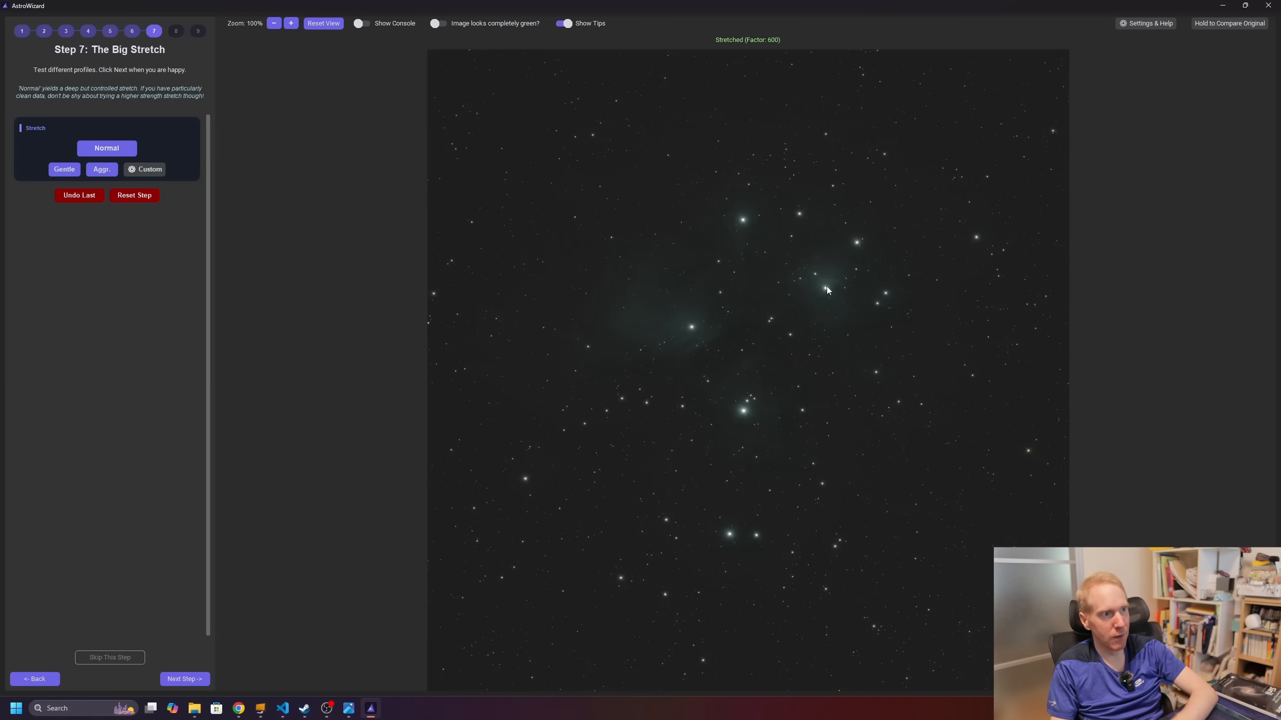
click(149, 174)
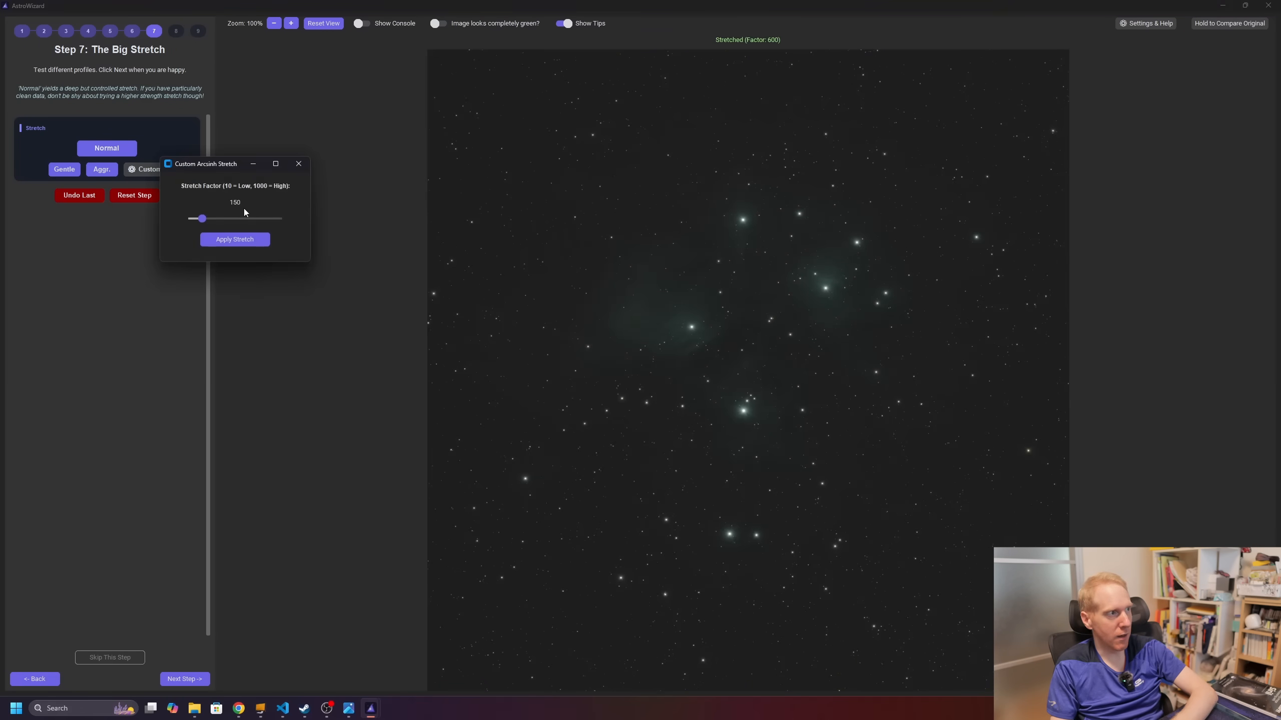
click(235, 240)
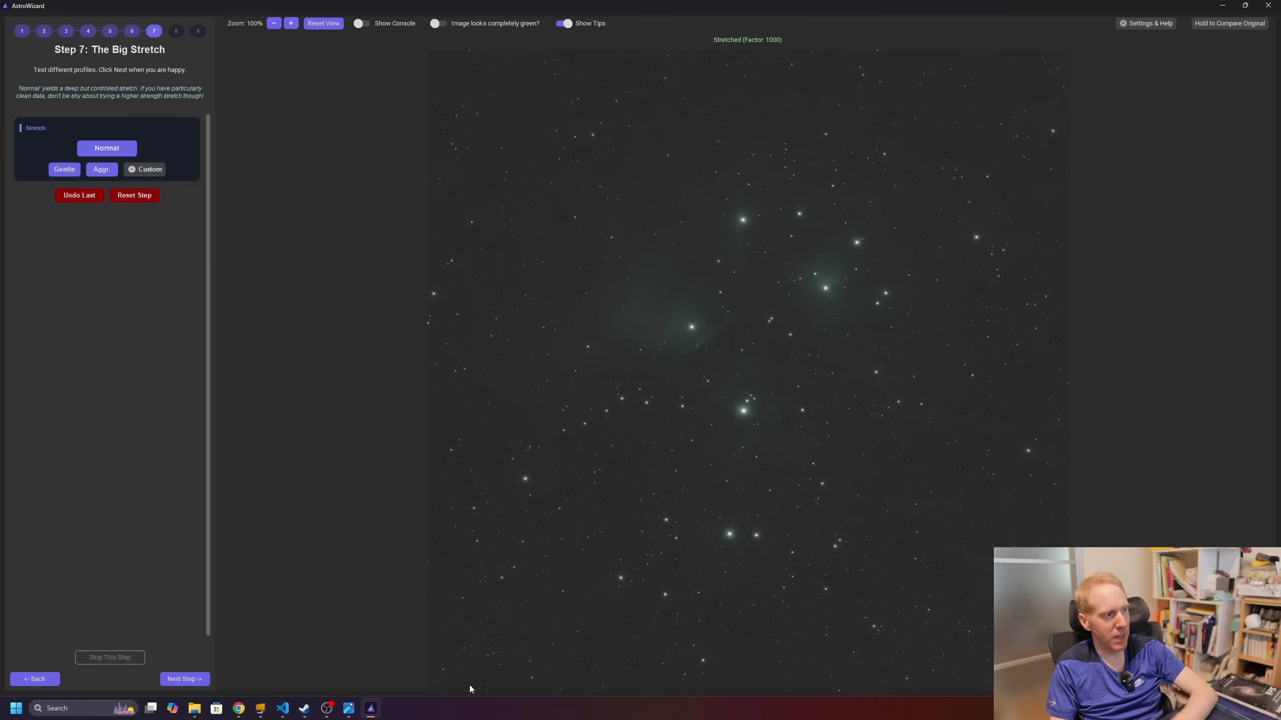
click(184, 679)
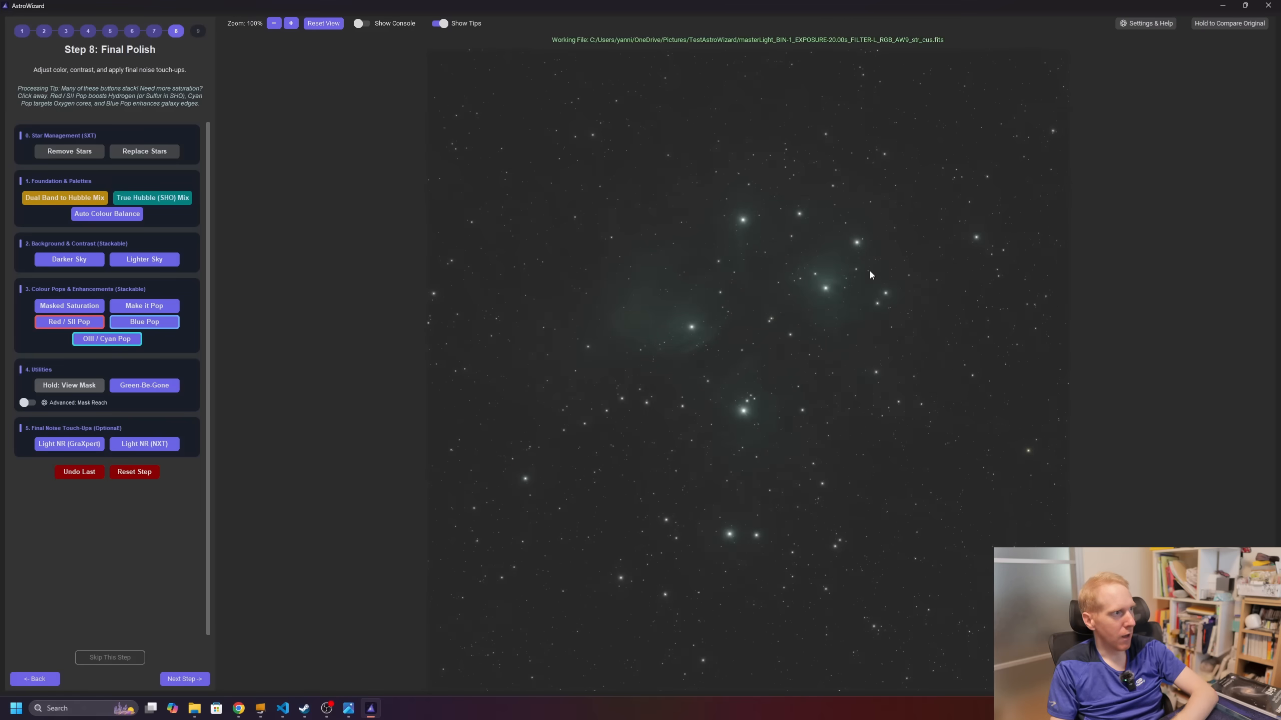
Step: Darken the Pleiades sky three times, then apply Auto Colour Balance, Green-Be-Gone, Make it Pop, and Blue Pop
click(69, 260)
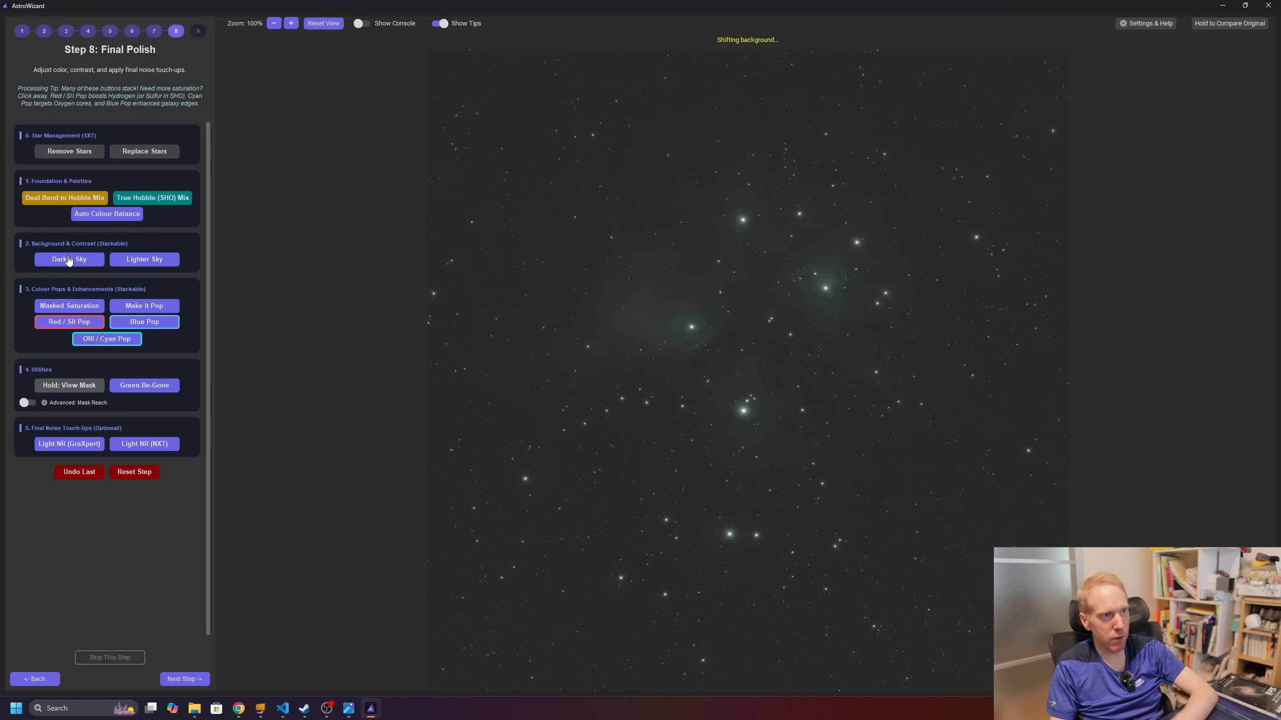
click(68, 261)
click(66, 262)
click(104, 216)
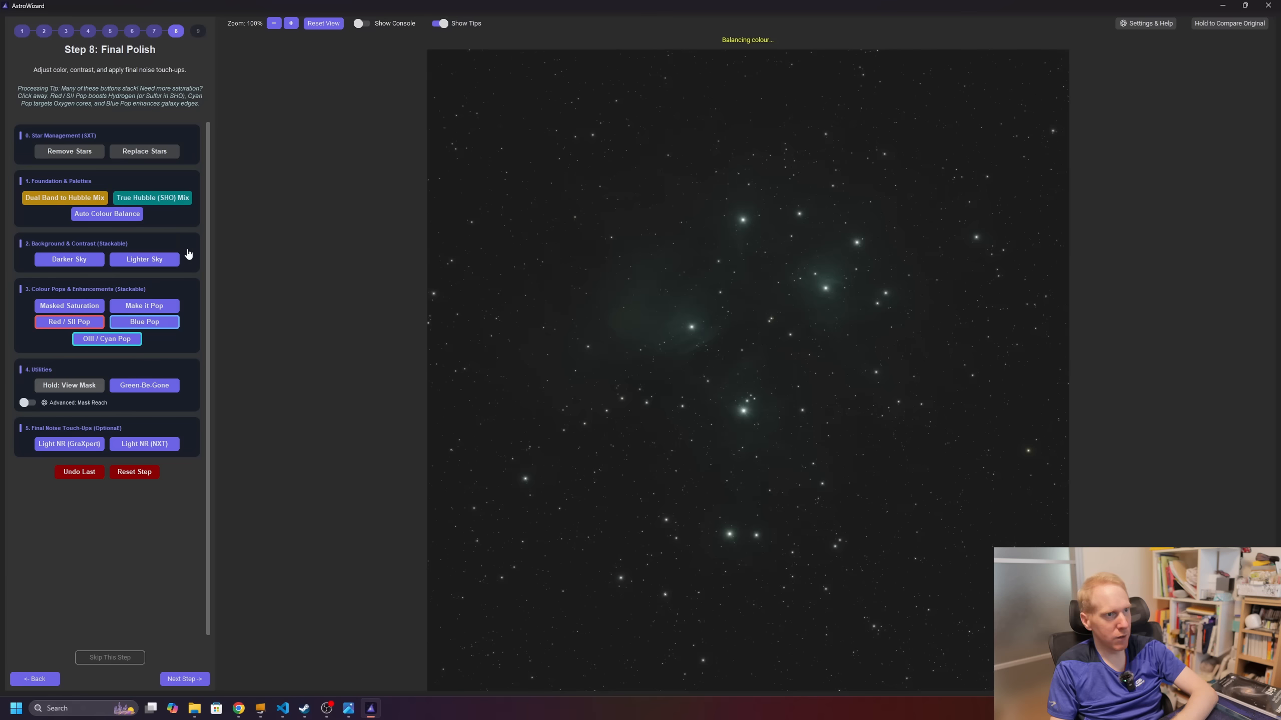
click(144, 384)
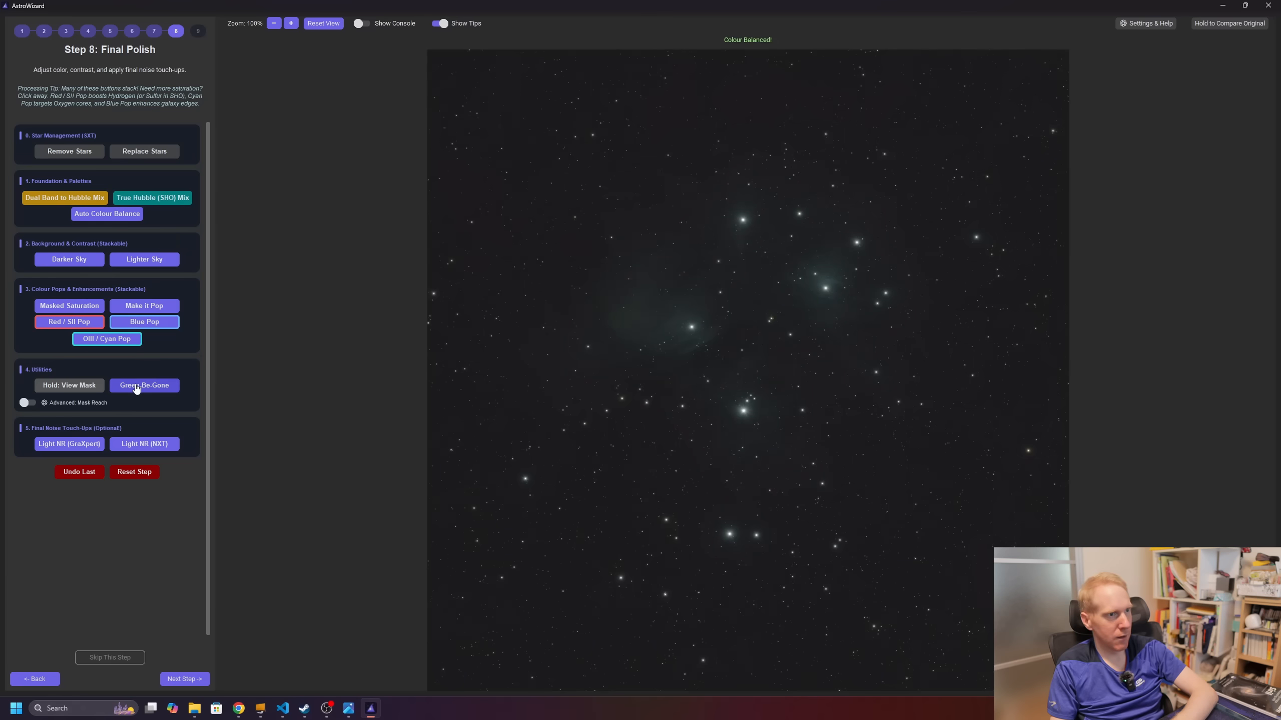
click(127, 309)
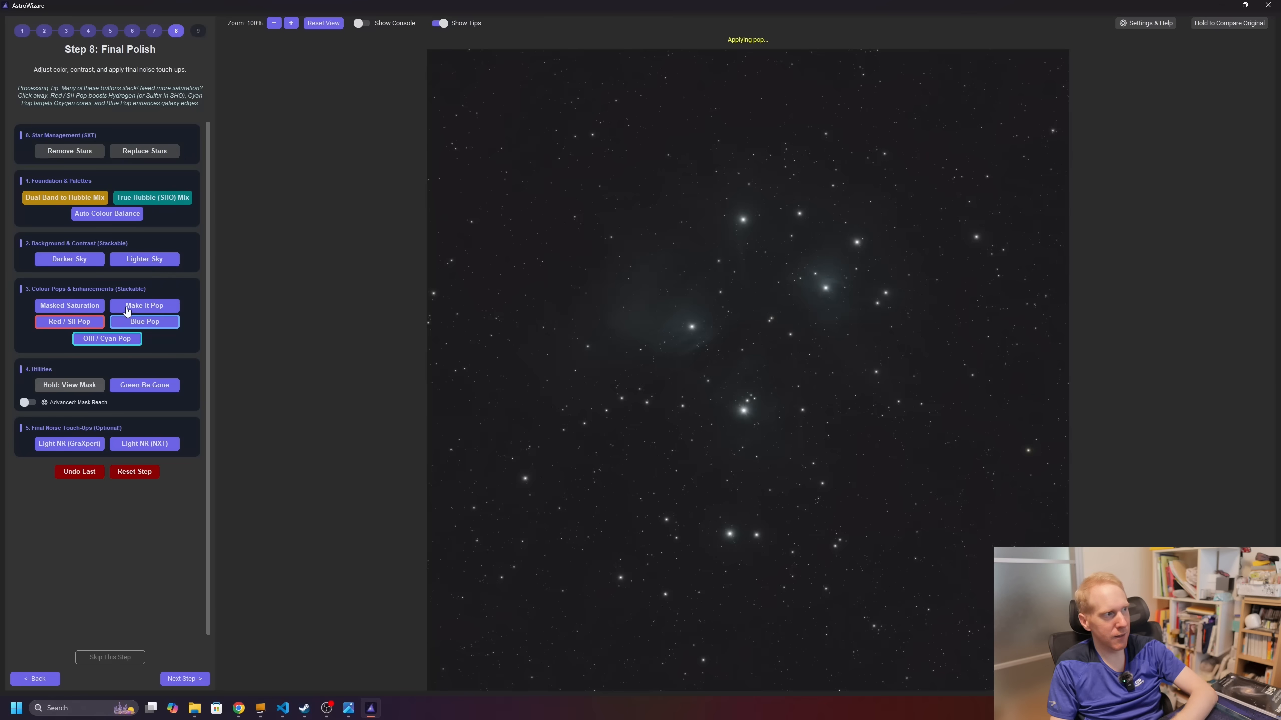
click(146, 327)
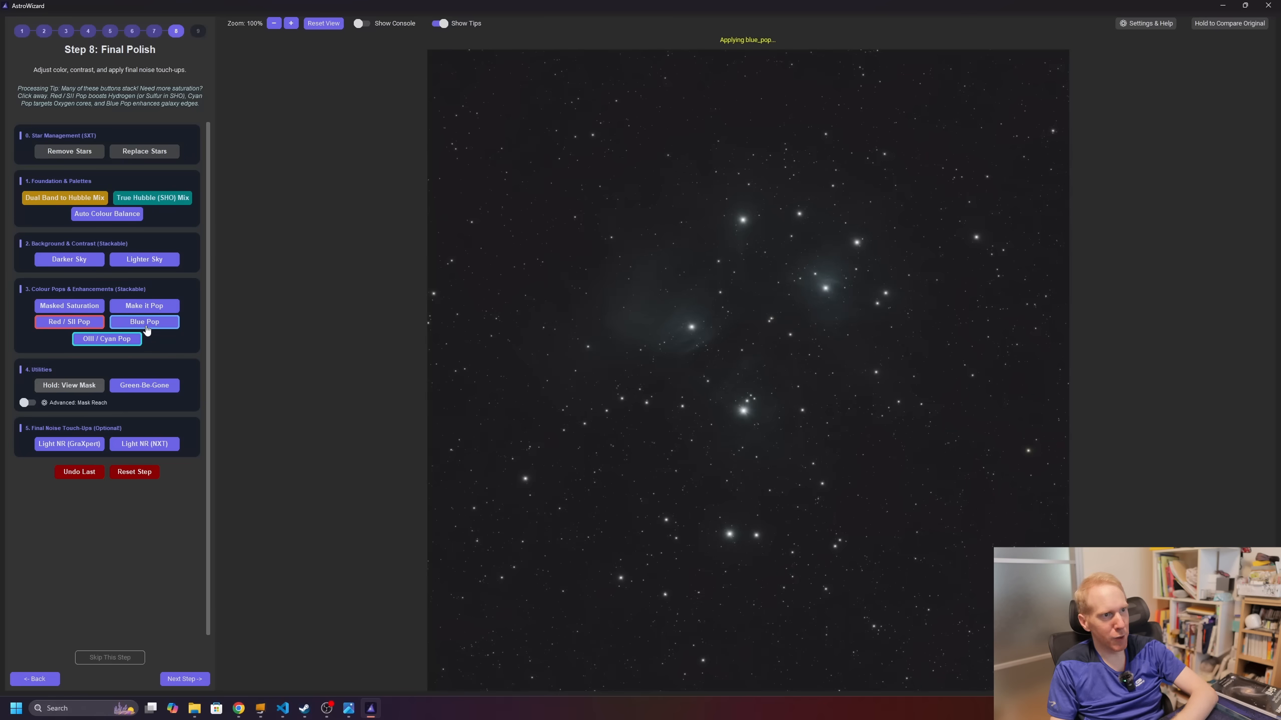
Step: Zoom and pan around the Pleiades to inspect the blue nebulosity and star field
scroll(781, 348, up, 5)
drag(862, 246, 832, 499)
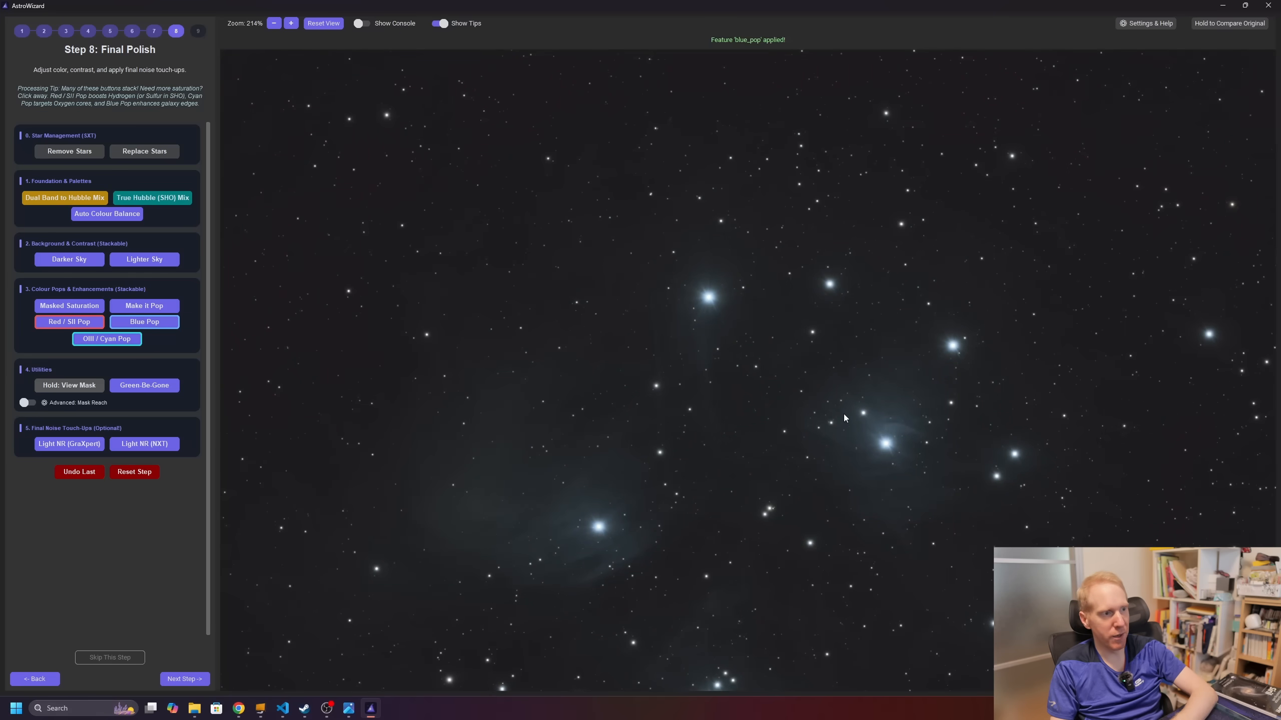
scroll(734, 431, down, 8)
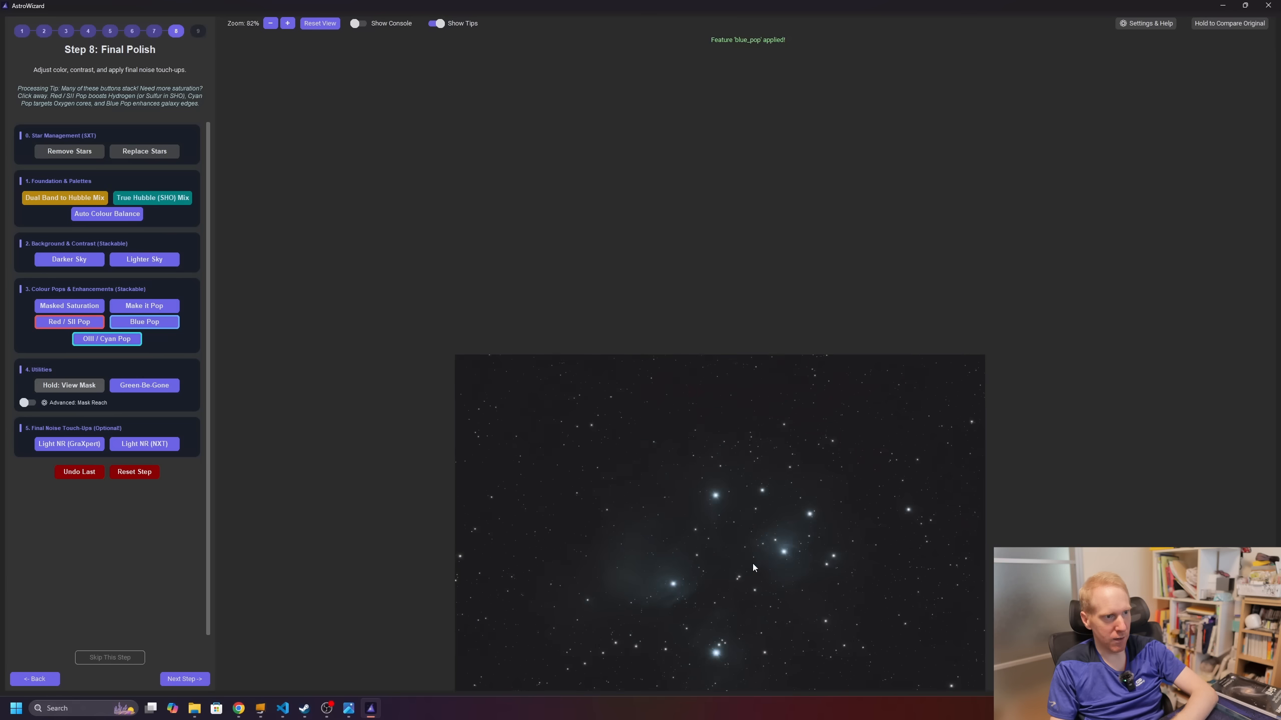
drag(672, 560, 643, 310)
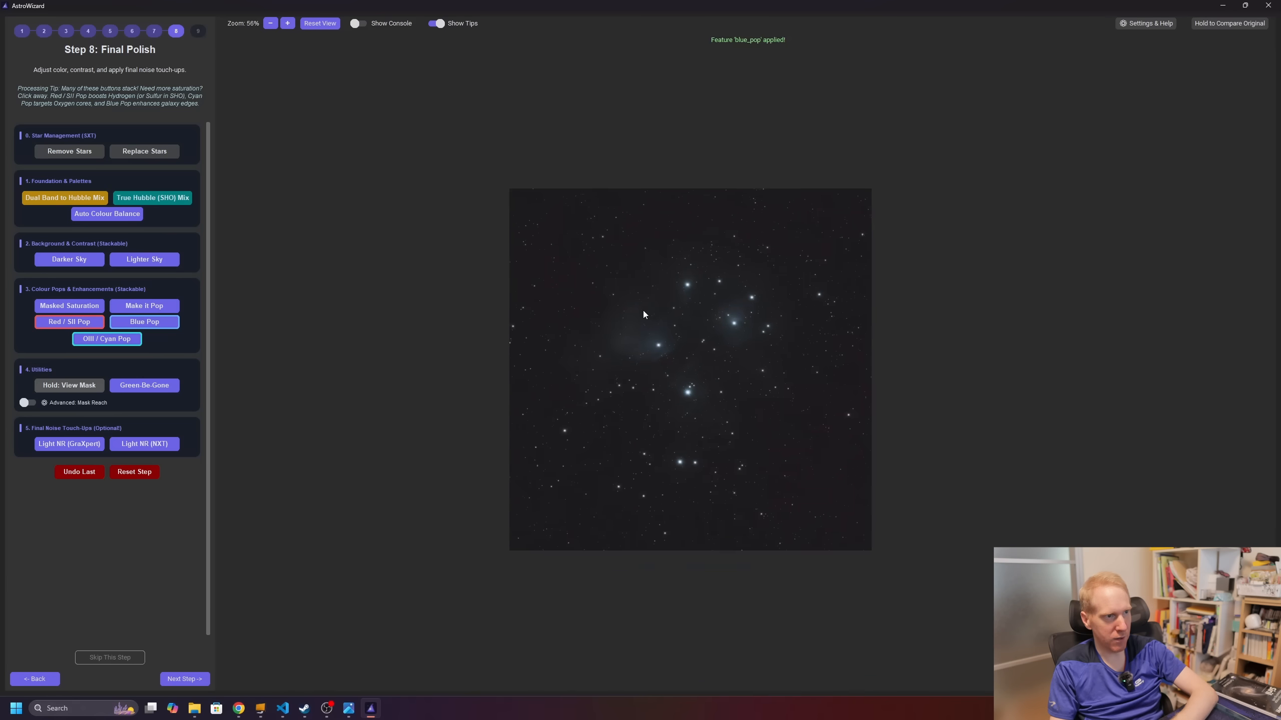
scroll(698, 323, up, 6)
drag(718, 280, 661, 281)
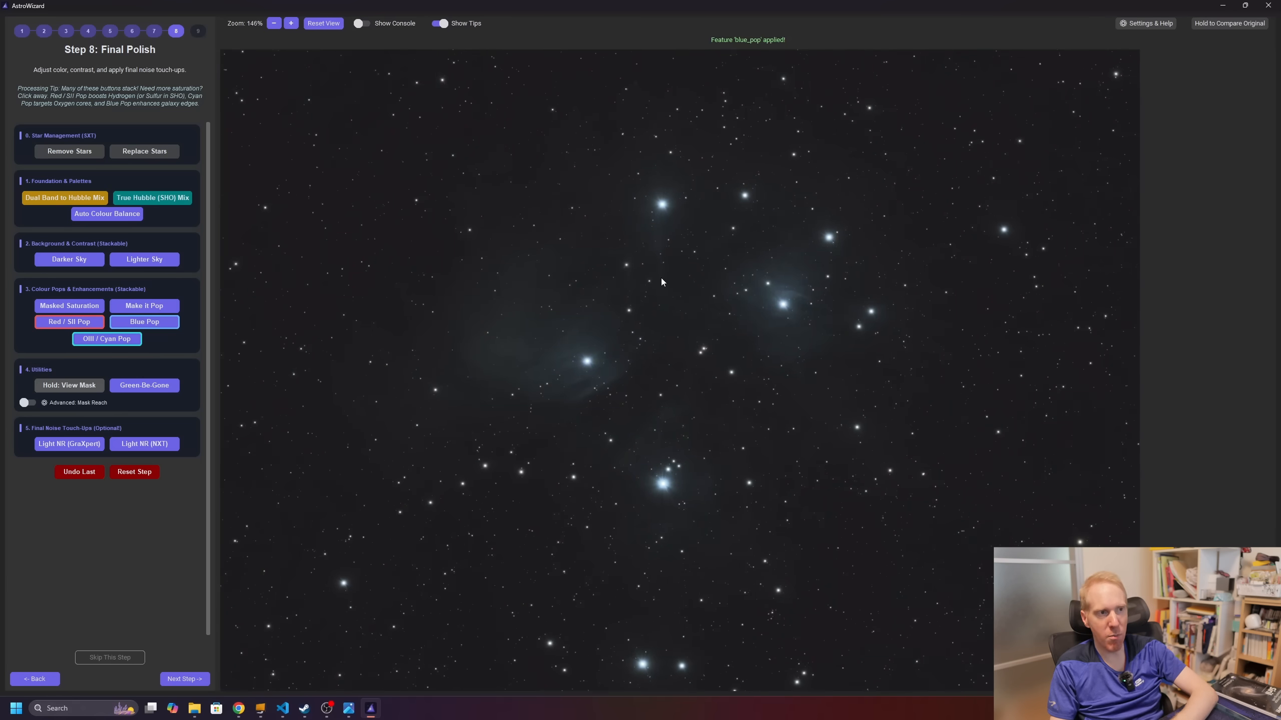